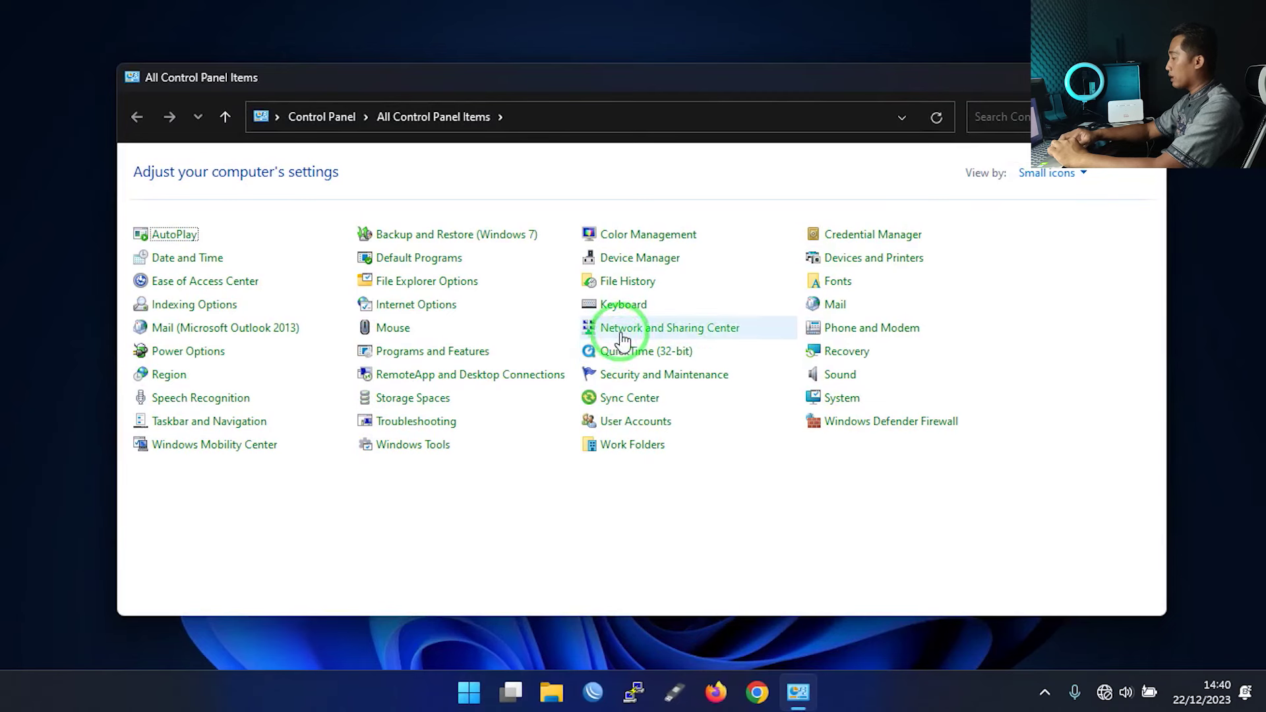
# Show Ethernet 3's network connection details, which list default gateway 192.168.1.1
pyautogui.click(623, 328)
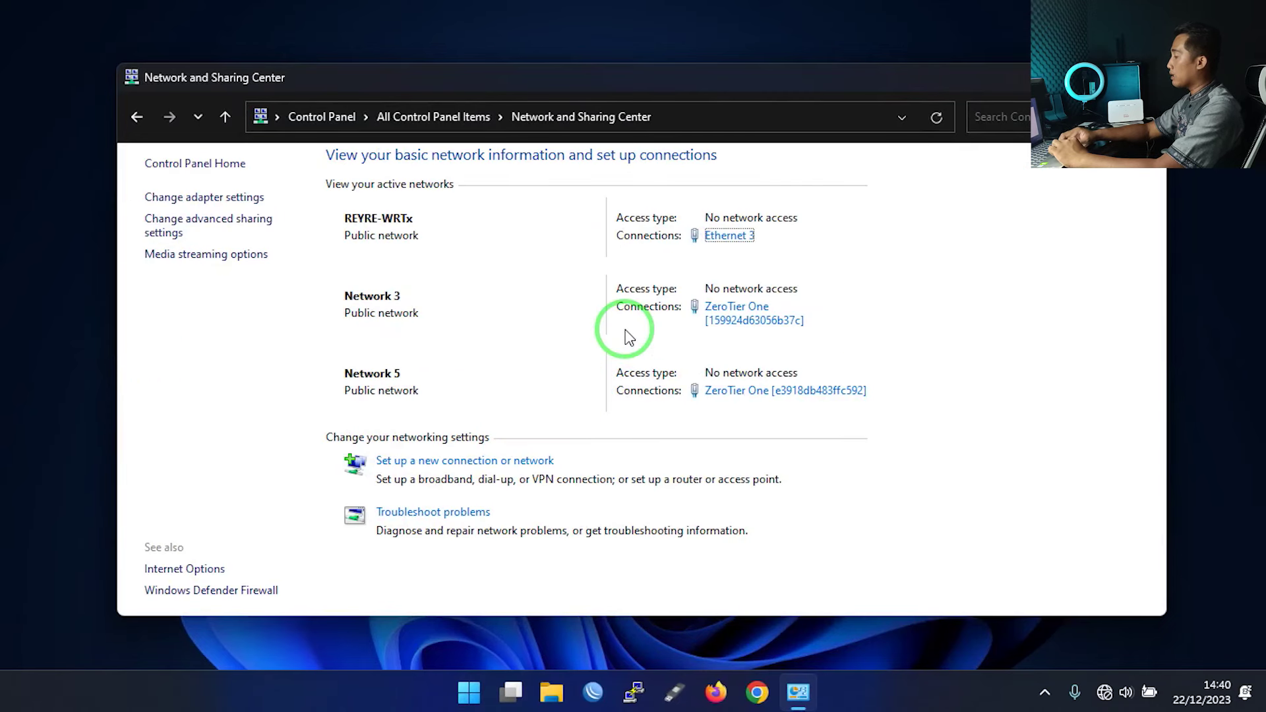
pyautogui.click(349, 239)
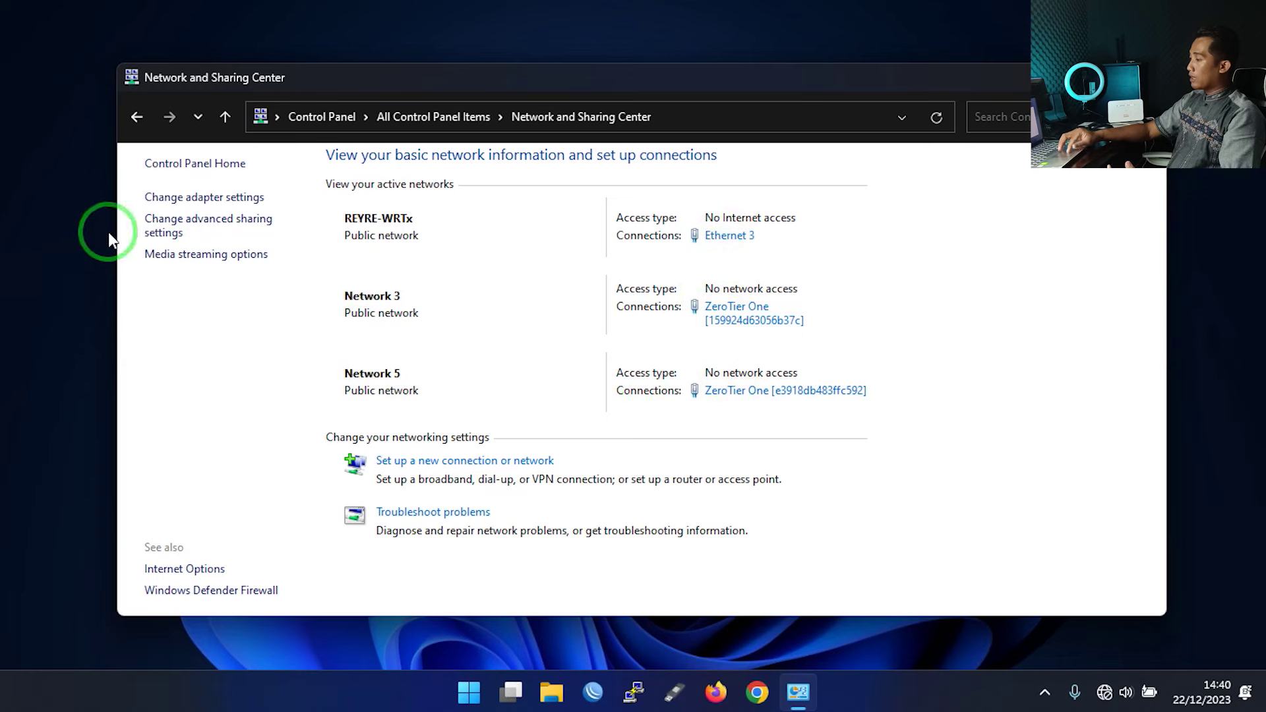
pyautogui.click(167, 201)
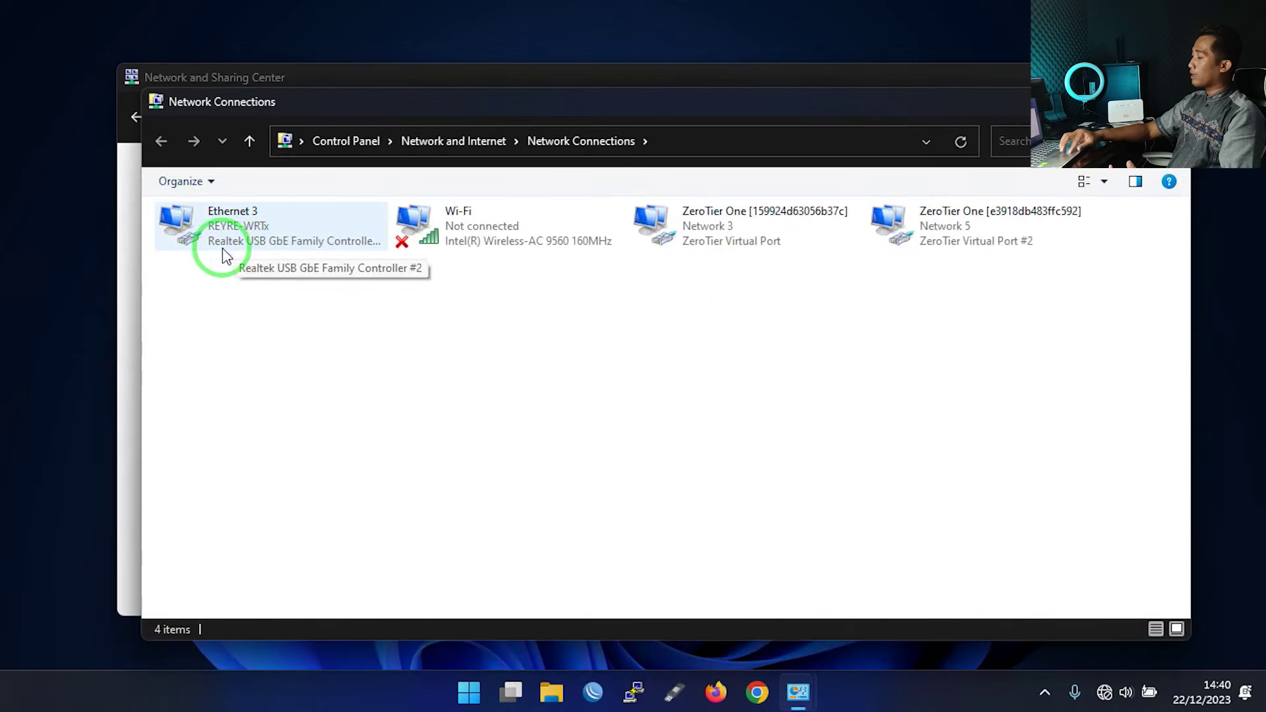
pyautogui.doubleClick(267, 243)
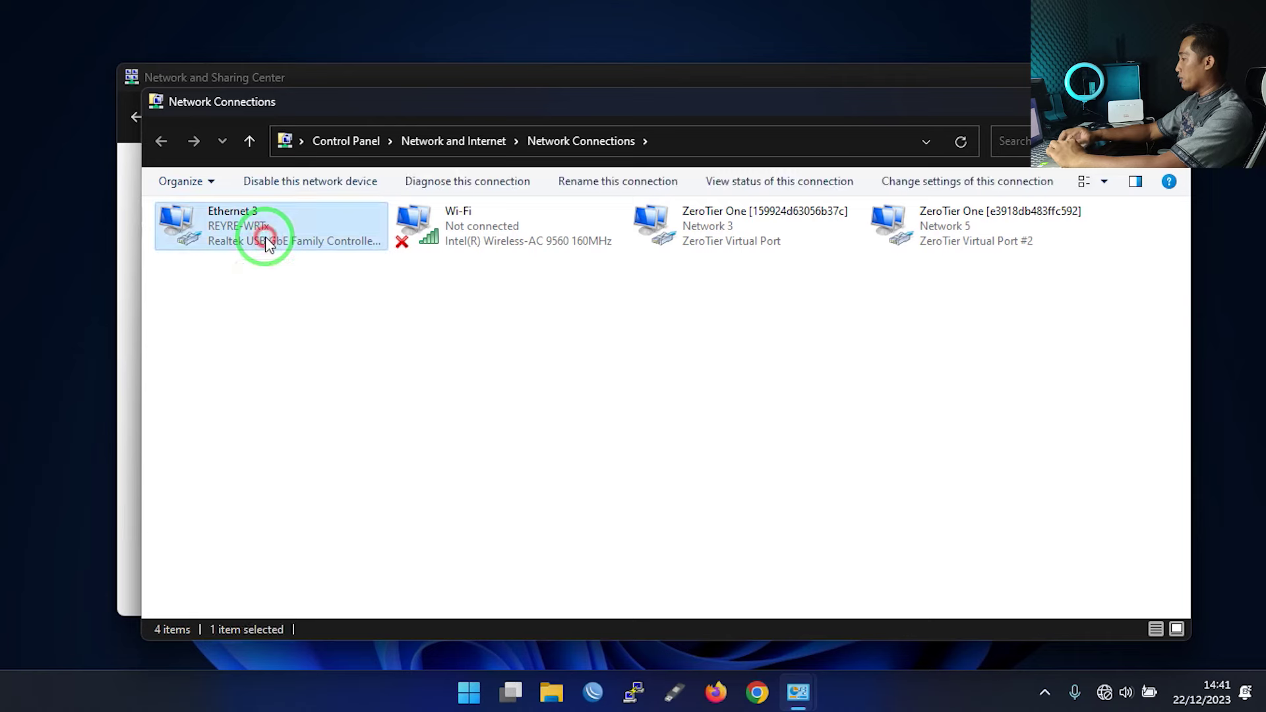
pyautogui.click(542, 334)
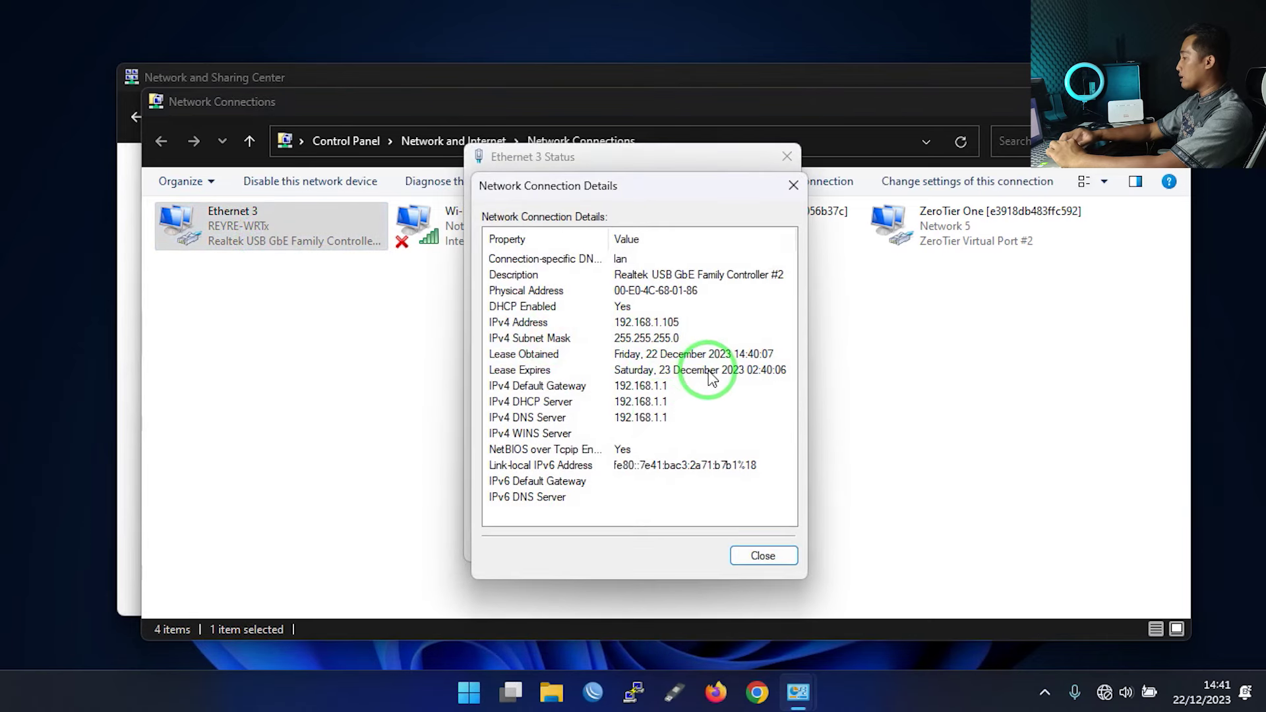
pyautogui.click(755, 692)
# Load the router admin page at 192.168.1.1 in Chrome
pyautogui.click(571, 293)
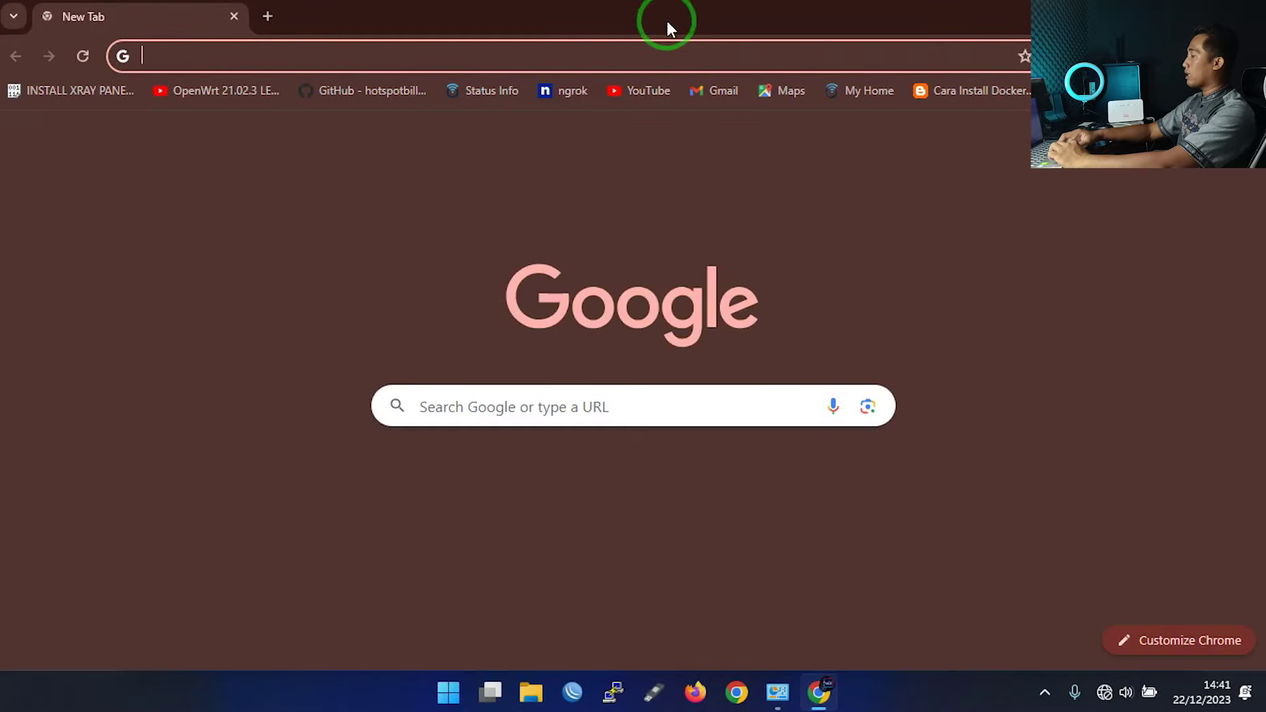
pyautogui.click(625, 56)
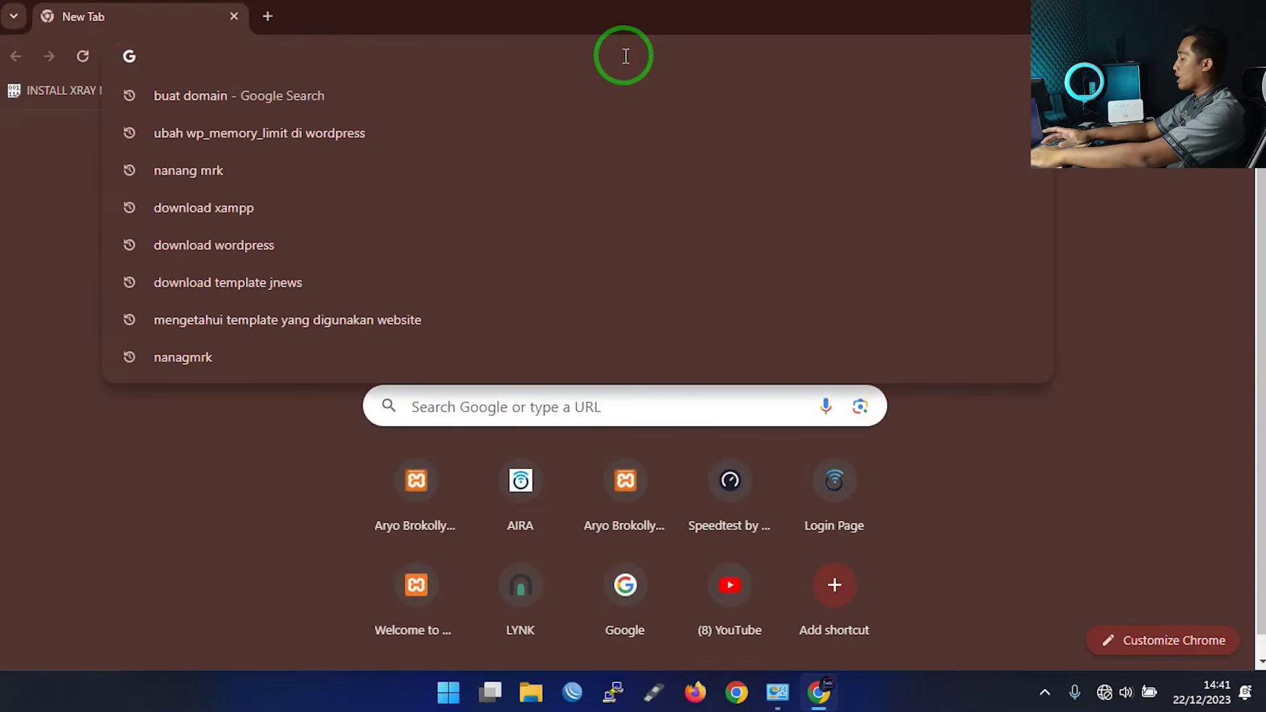
pyautogui.write('19')
pyautogui.press('Down')
pyautogui.press('Down')
pyautogui.press('Left')
pyautogui.press('Left')
pyautogui.press('BackSpace')
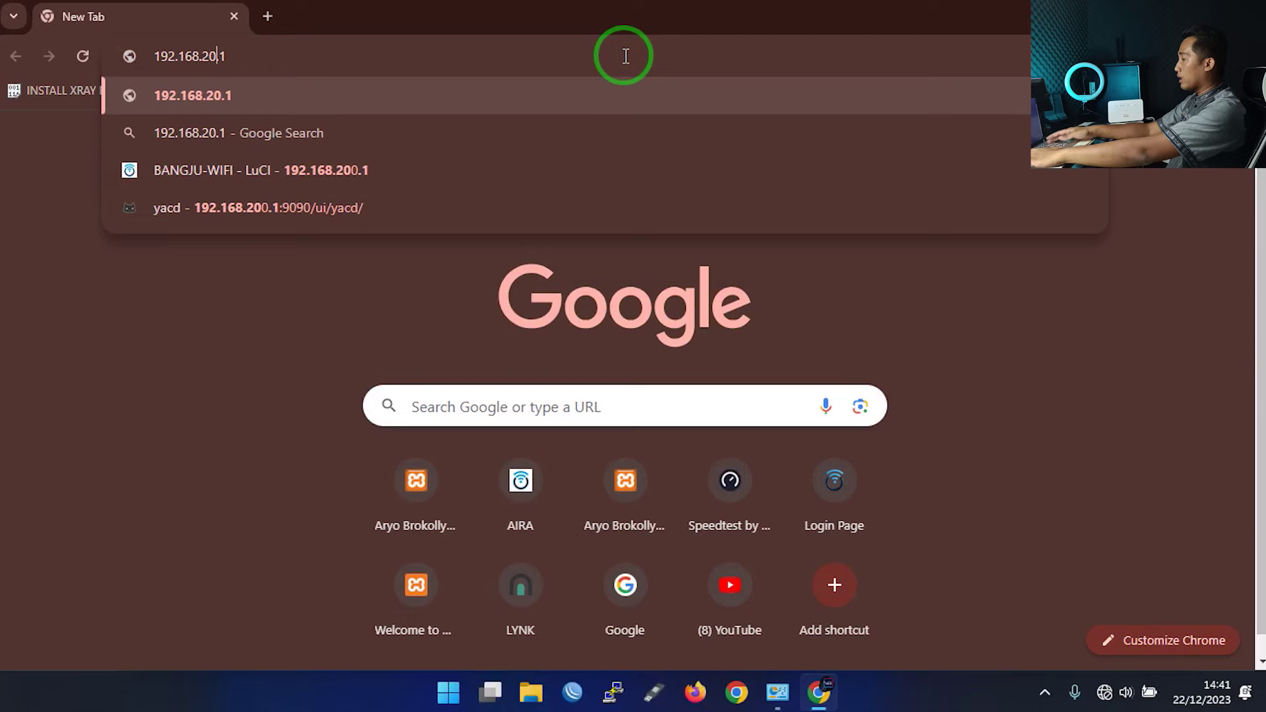
pyautogui.press('BackSpace')
pyautogui.press('BackSpace')
pyautogui.write('1')
pyautogui.press('Return')
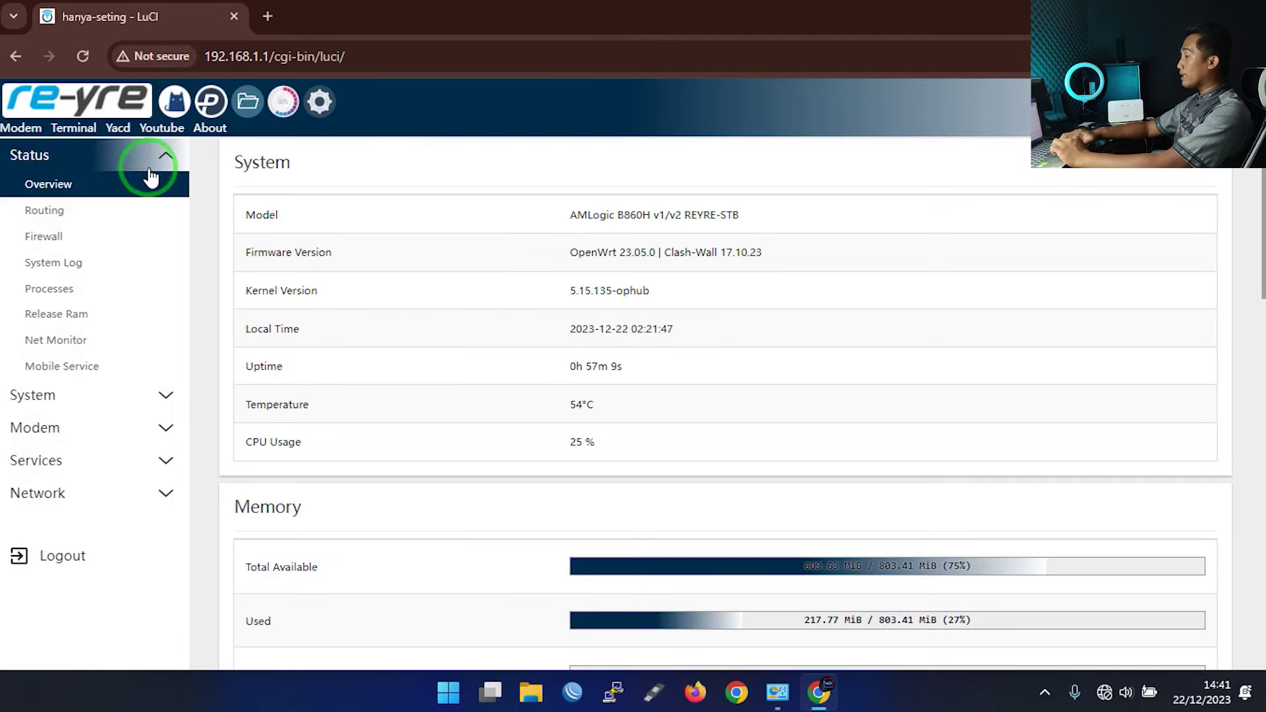
# Go to the Network Devices list and begin adding a device configuration
pyautogui.click(323, 113)
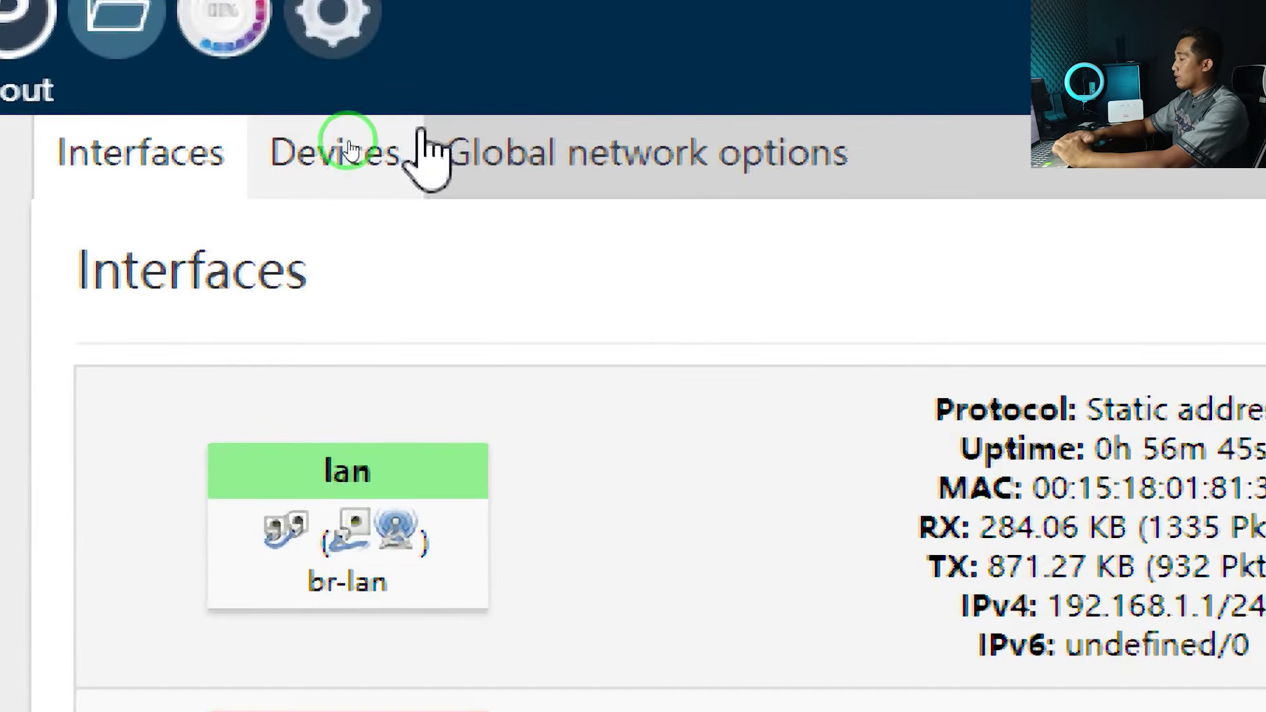
pyautogui.click(319, 150)
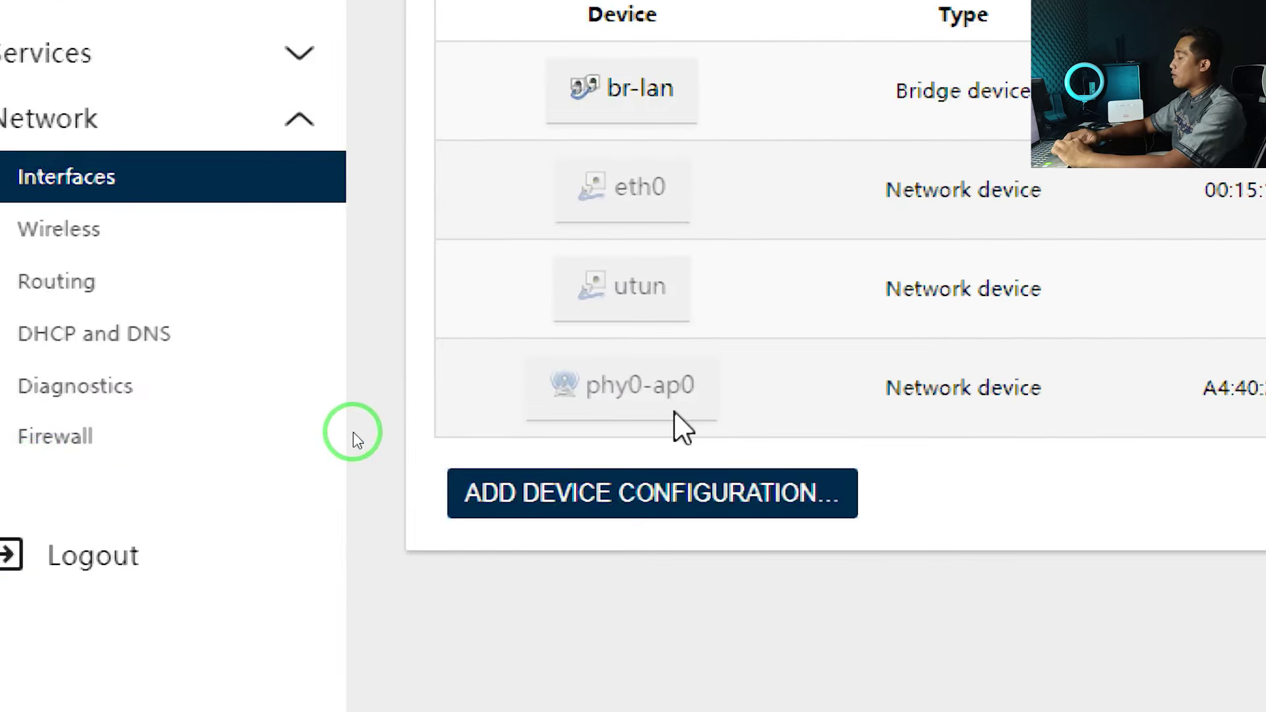
pyautogui.click(603, 514)
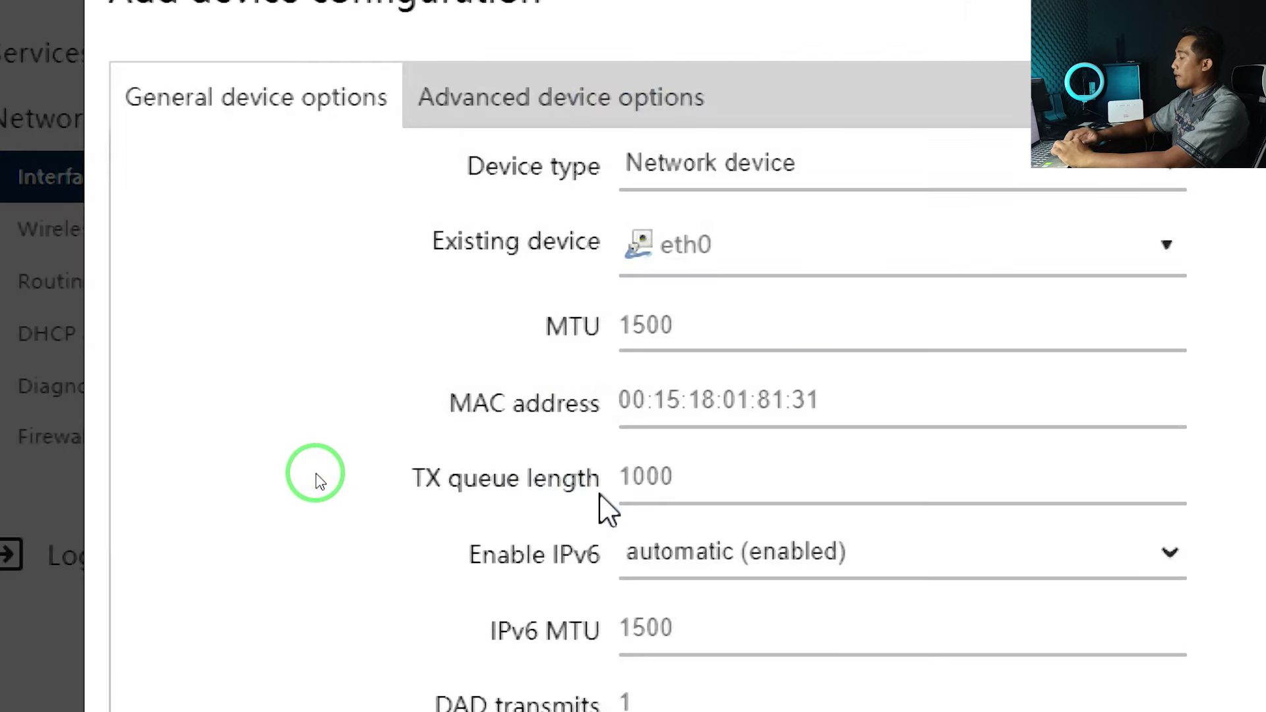
# Set the new device's type to MAC VLAN
pyautogui.click(471, 158)
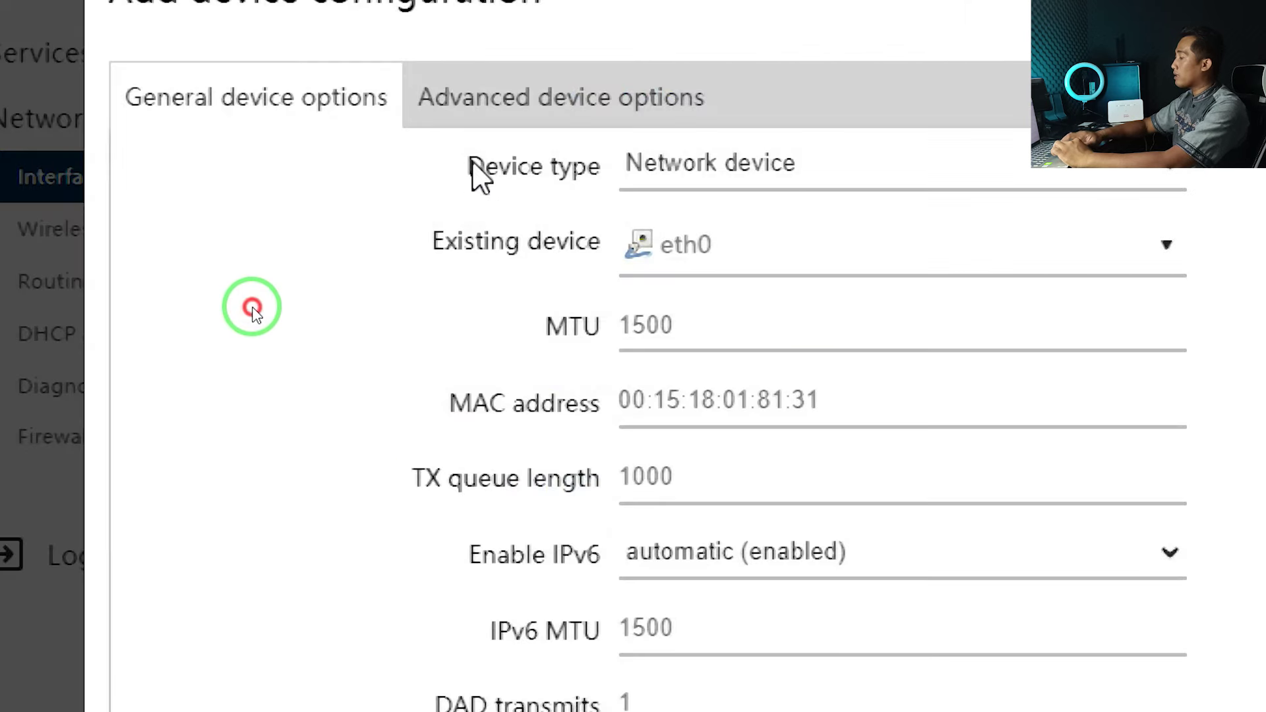
pyautogui.moveTo(470, 157); pyautogui.dragTo(712, 161)
pyautogui.click(707, 161)
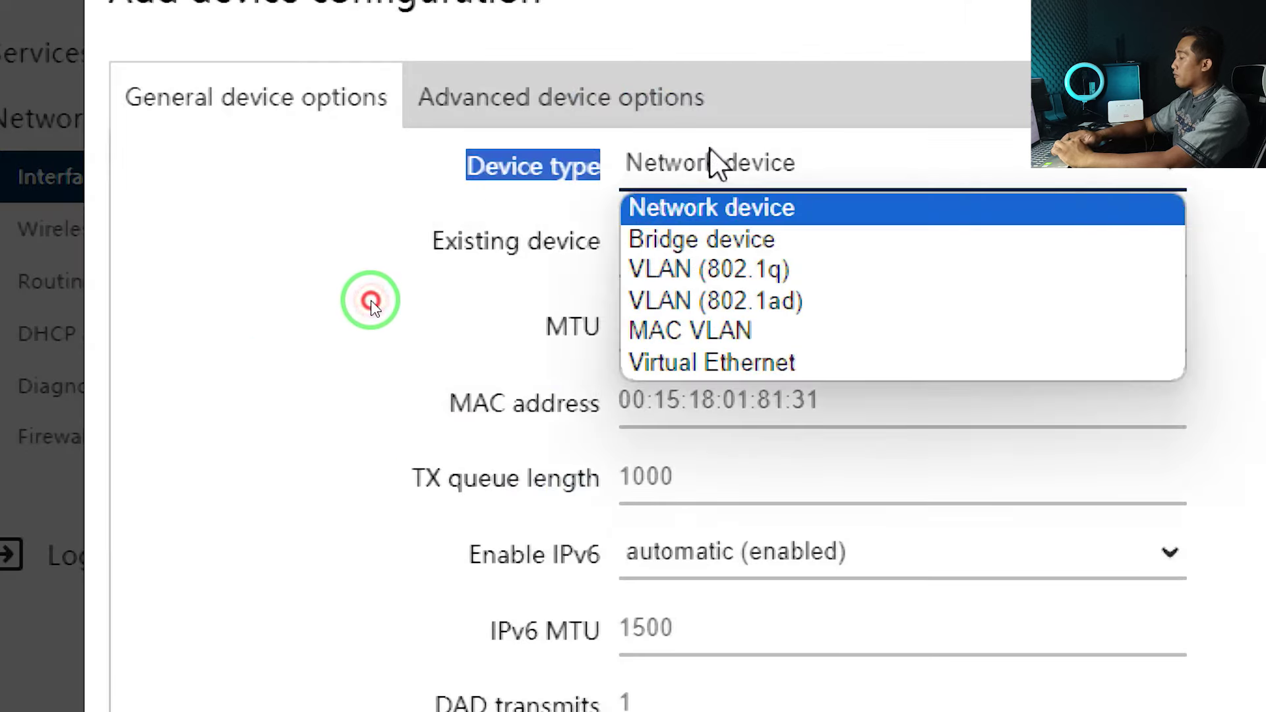
pyautogui.click(718, 331)
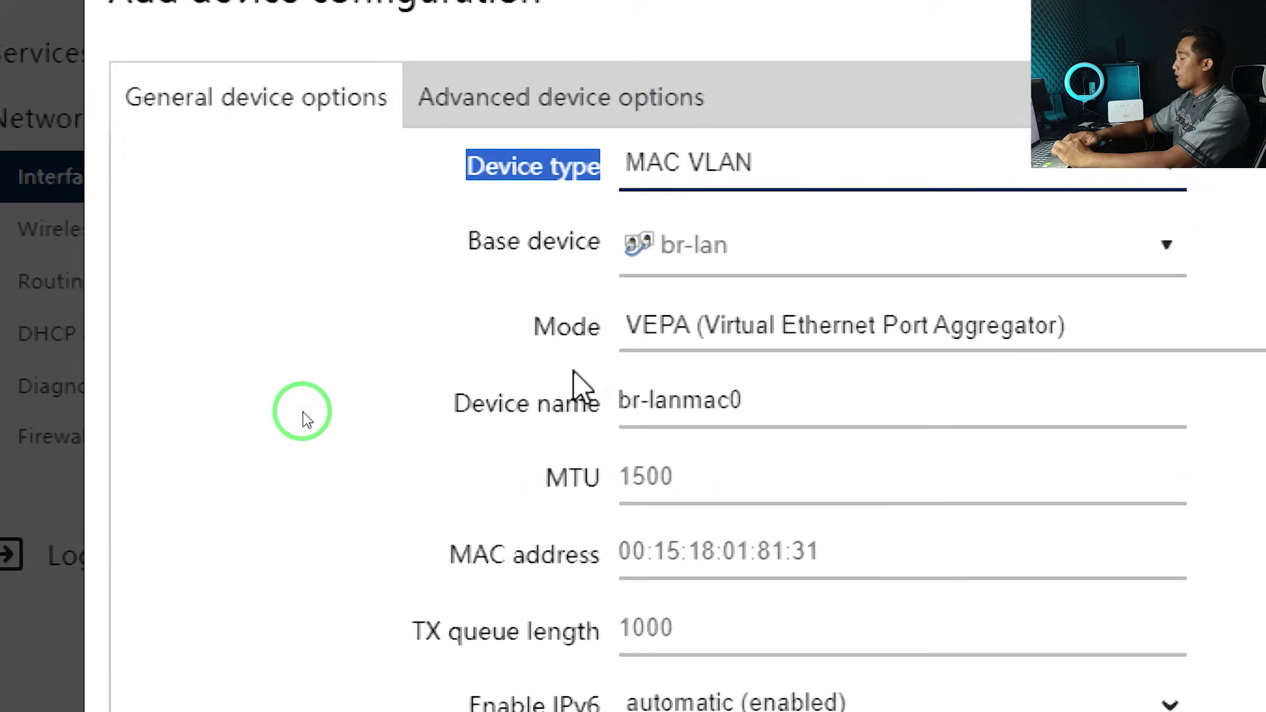
pyautogui.moveTo(535, 343); pyautogui.dragTo(639, 339)
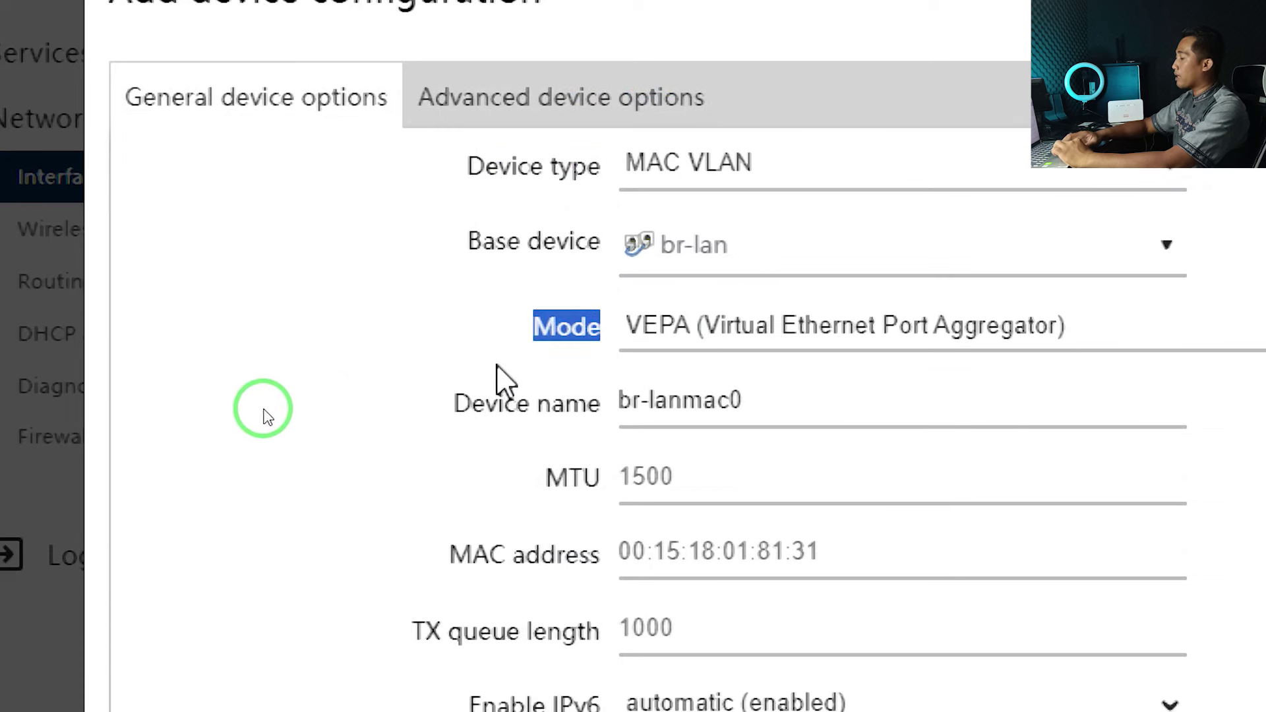
pyautogui.moveTo(461, 416); pyautogui.dragTo(636, 404)
# Name the device orbit, disable IPv6, and save it
pyautogui.click(797, 404)
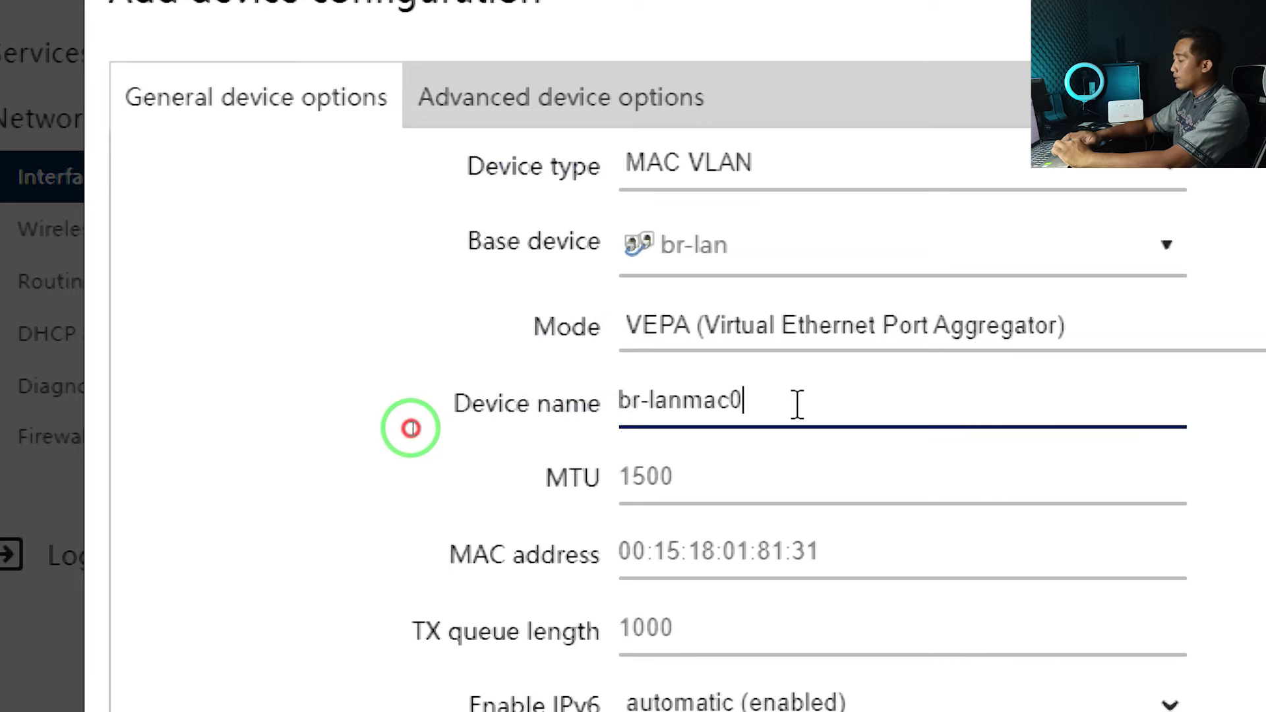
pyautogui.moveTo(796, 404); pyautogui.dragTo(424, 403)
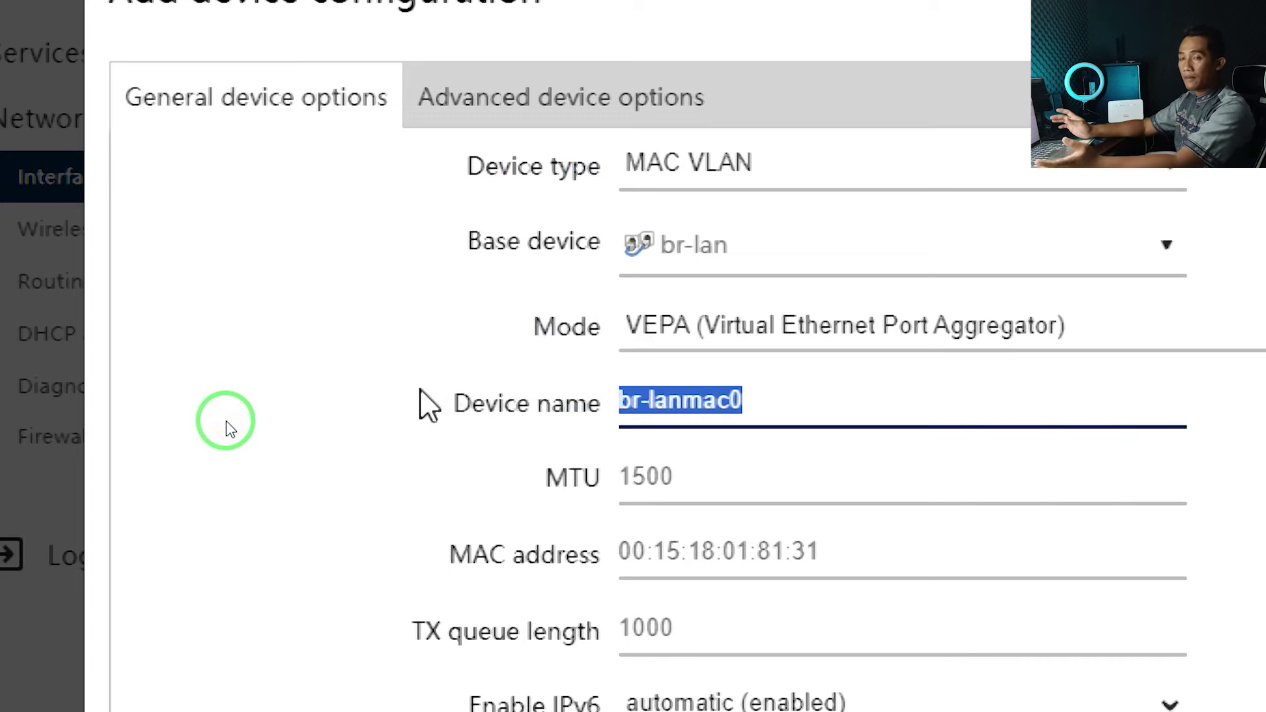
pyautogui.write('macvlan')
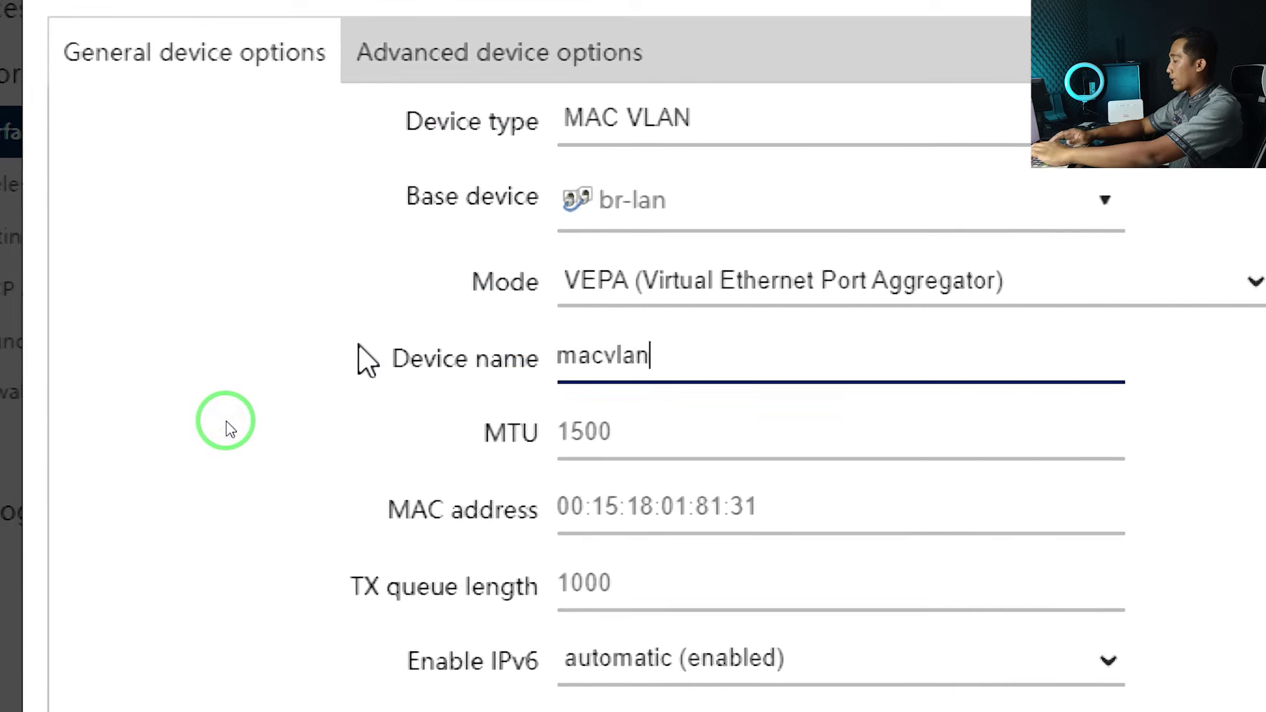
pyautogui.press('BackSpace')
pyautogui.press('BackSpace')
pyautogui.press('BackSpace')
pyautogui.press('BackSpace')
pyautogui.press('BackSpace')
pyautogui.press('BackSpace')
pyautogui.press('BackSpace')
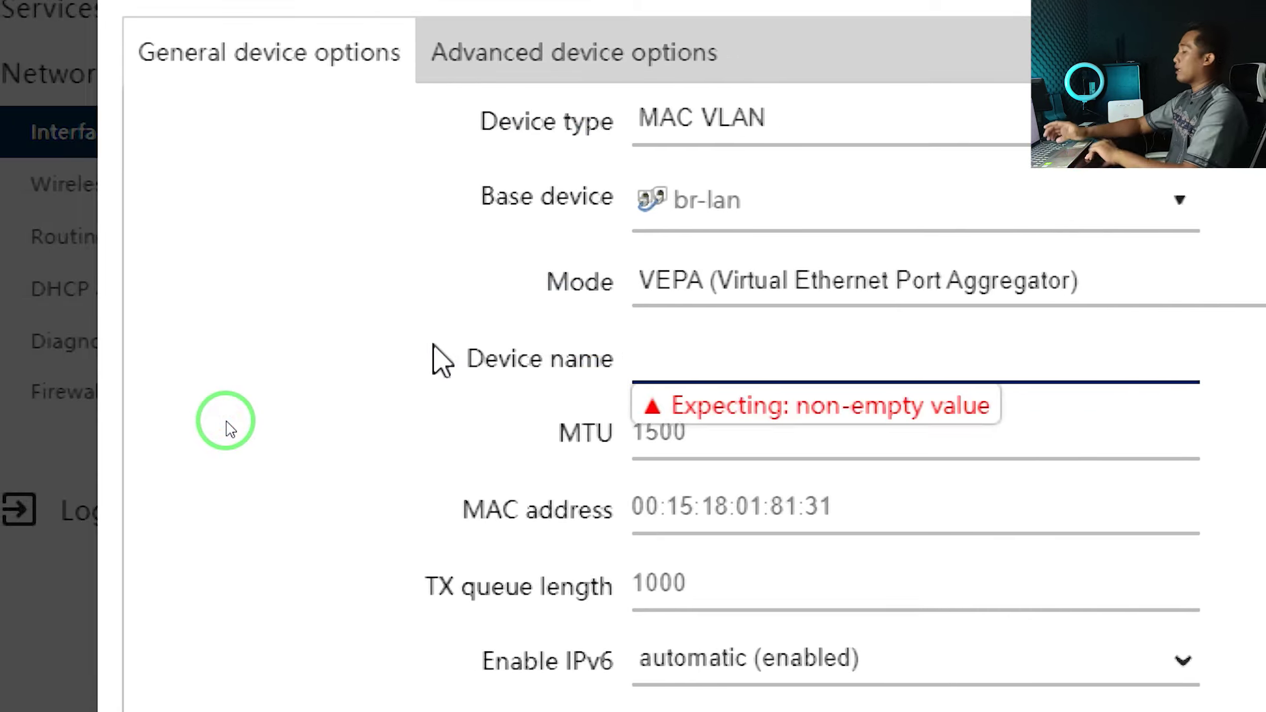
pyautogui.write('orbit')
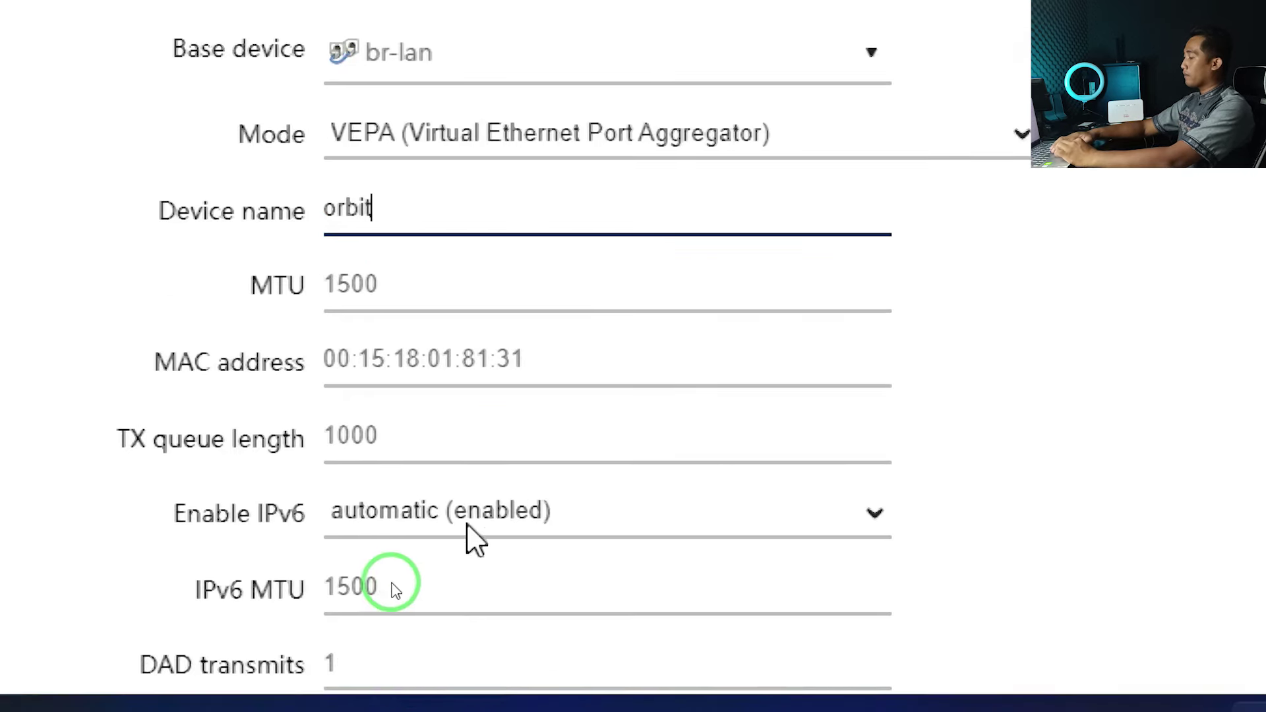
pyautogui.click(378, 524)
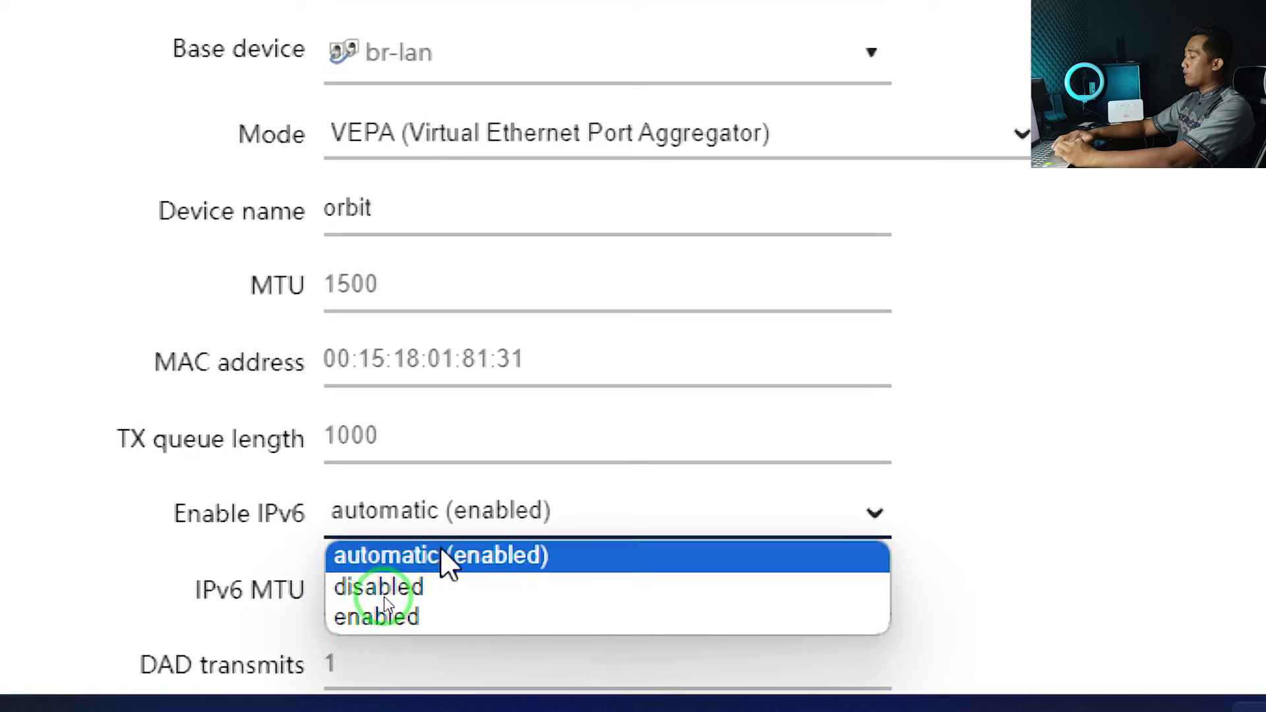
pyautogui.click(453, 584)
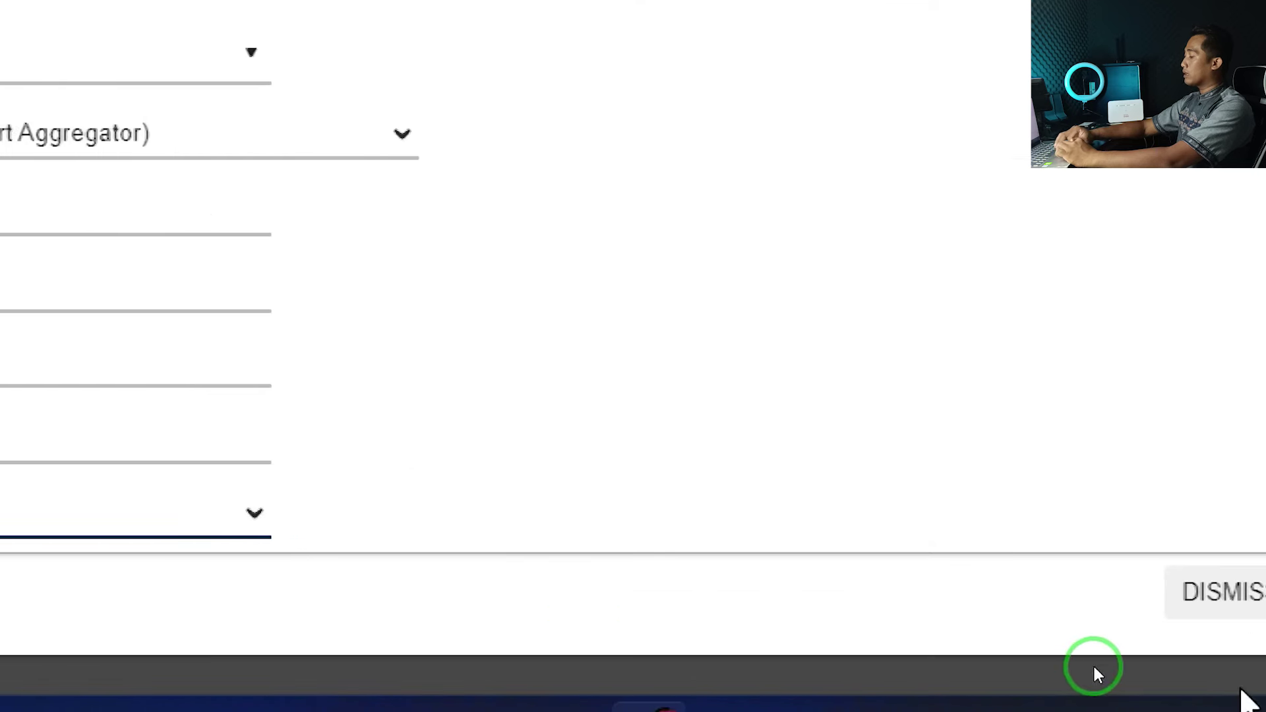
pyautogui.click(1143, 599)
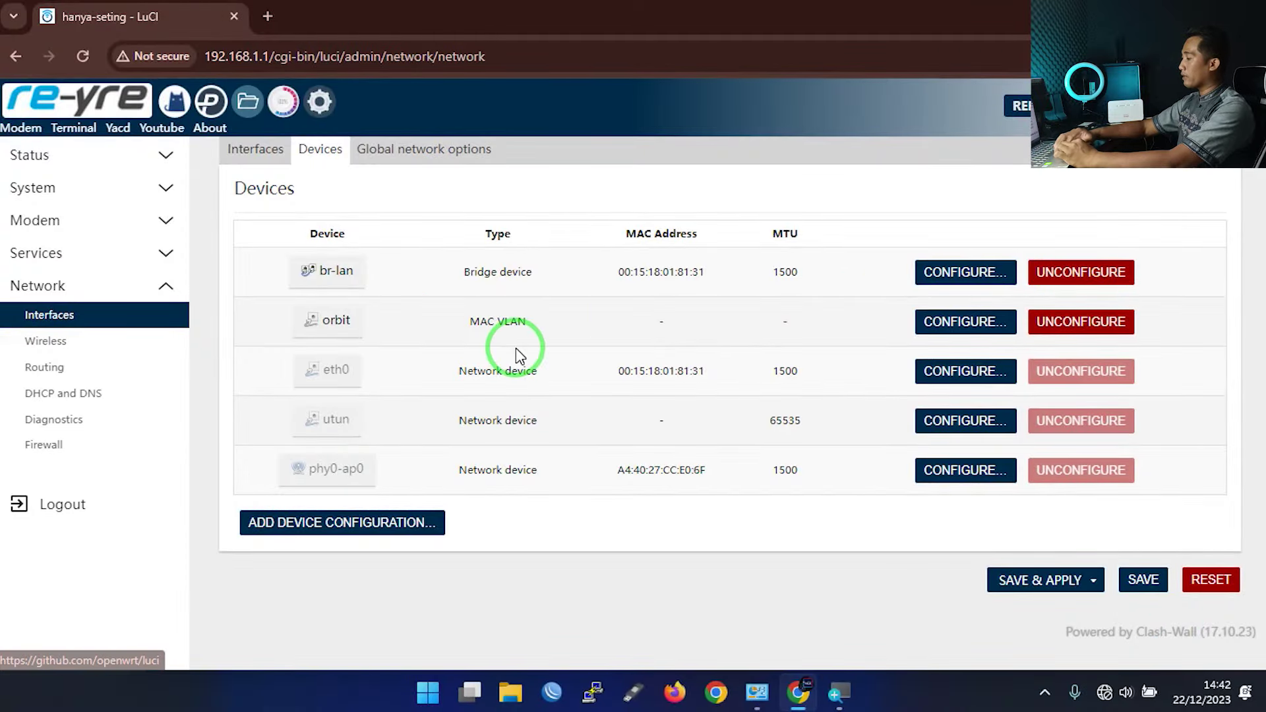
# Create interface myorbit using the Static address protocol on device orbit
pyautogui.click(266, 161)
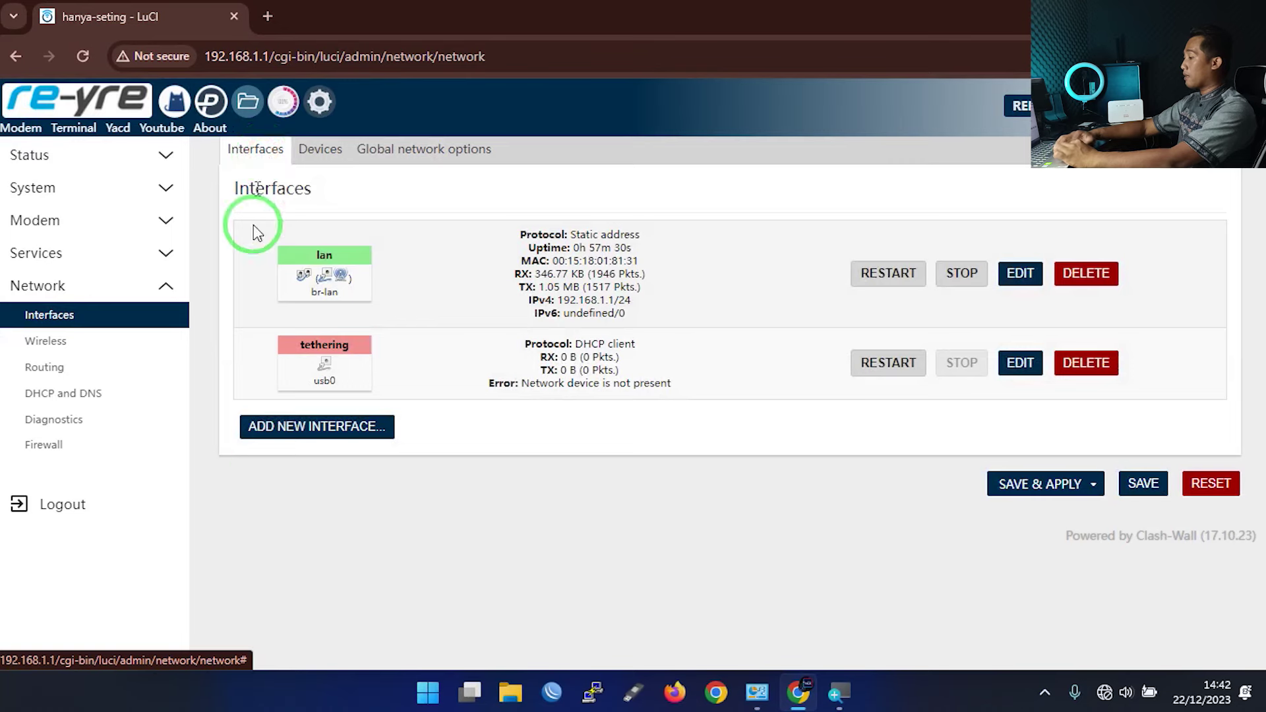
pyautogui.click(305, 427)
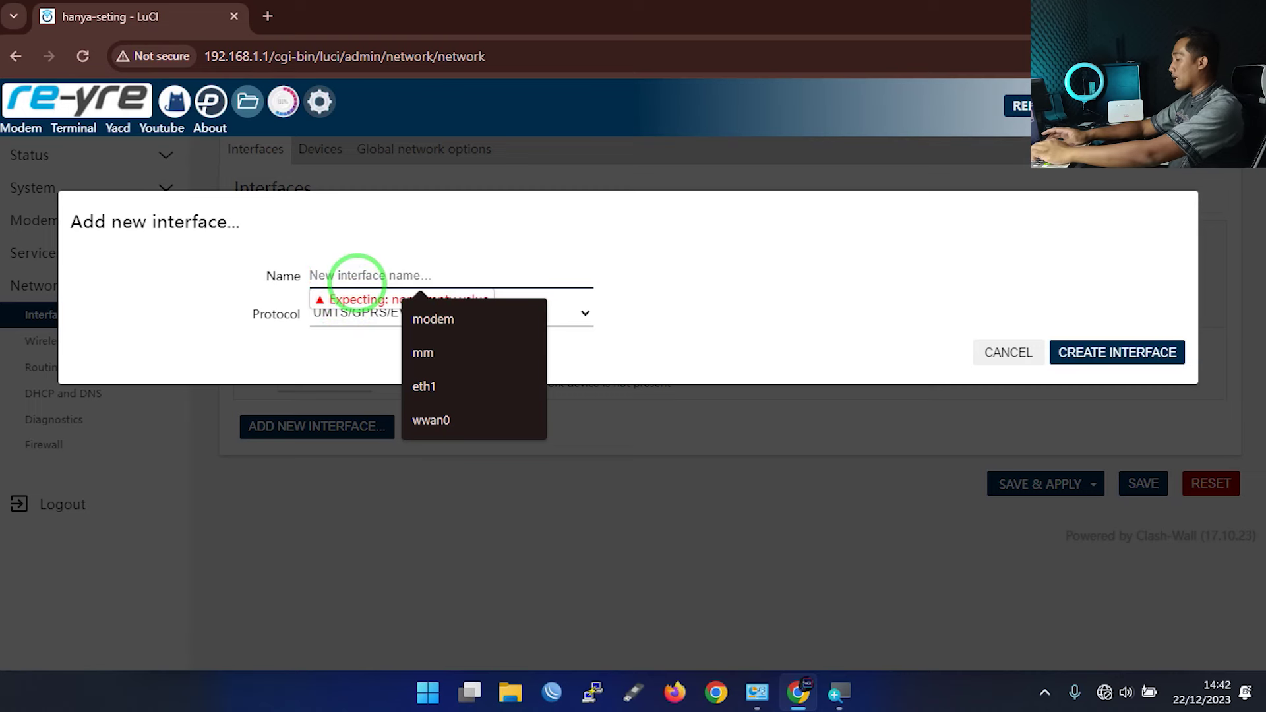
pyautogui.write('myorbit')
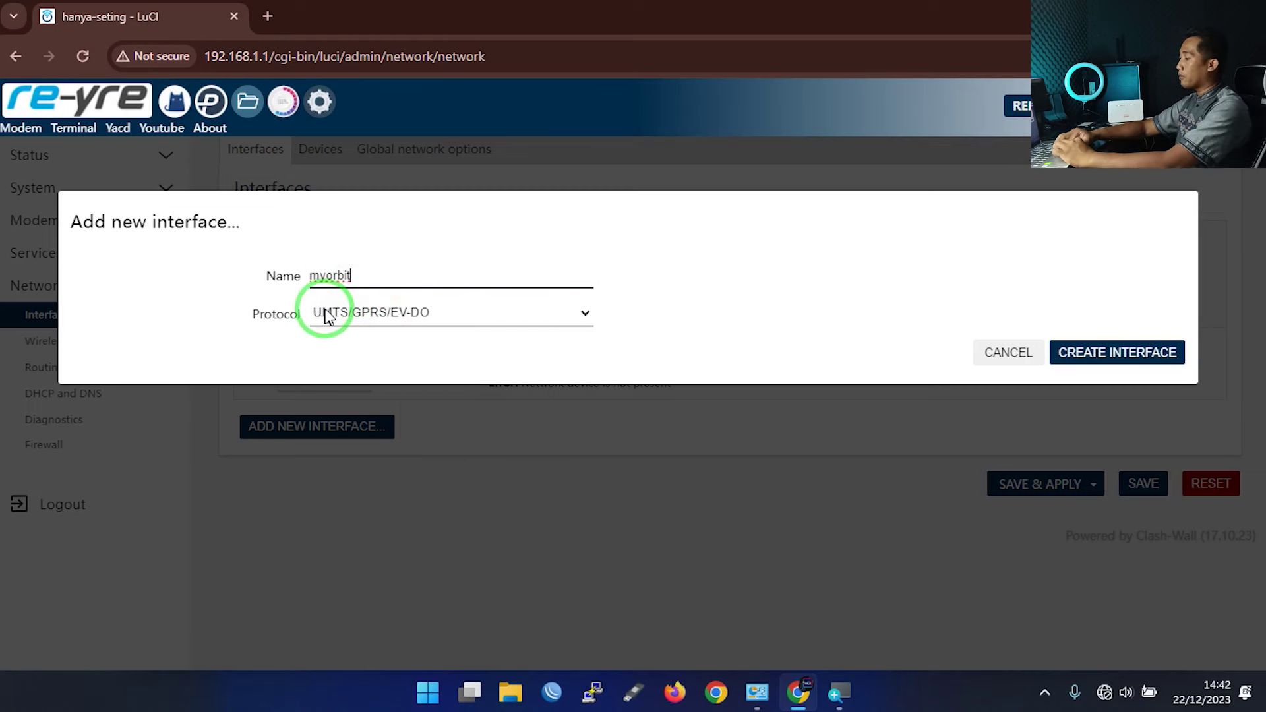
pyautogui.click(352, 314)
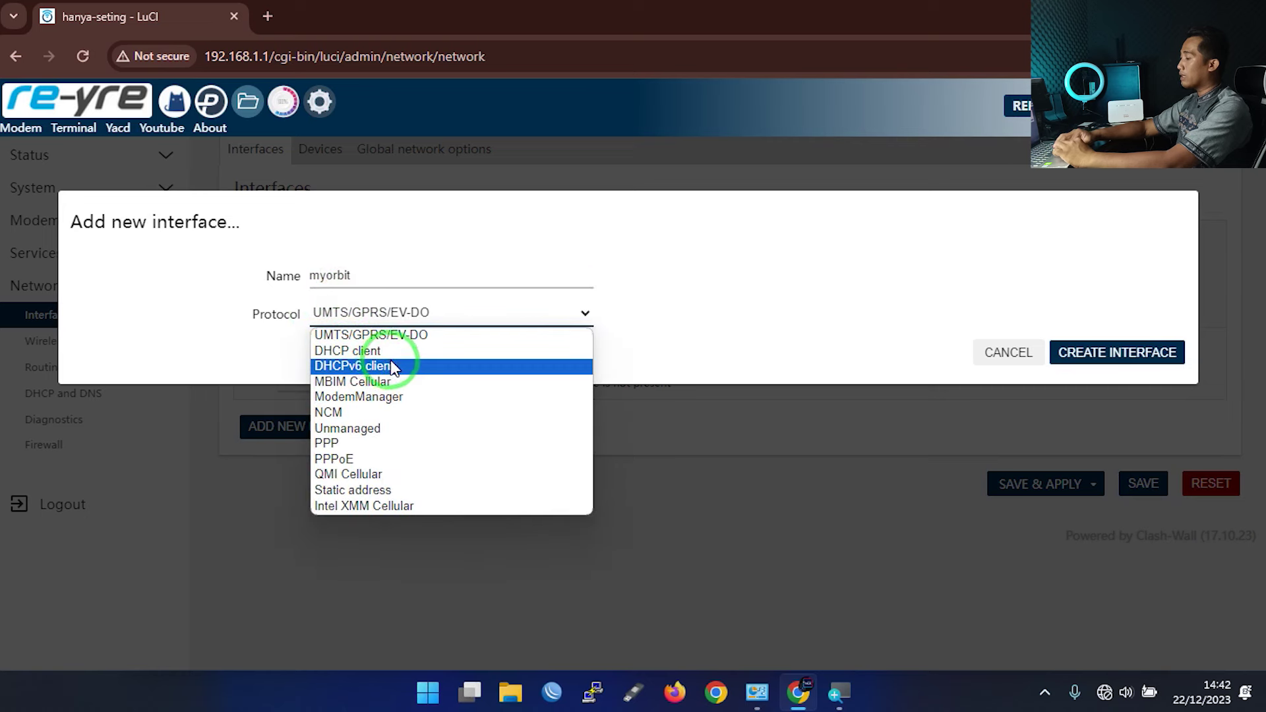
pyautogui.click(396, 492)
pyautogui.click(356, 351)
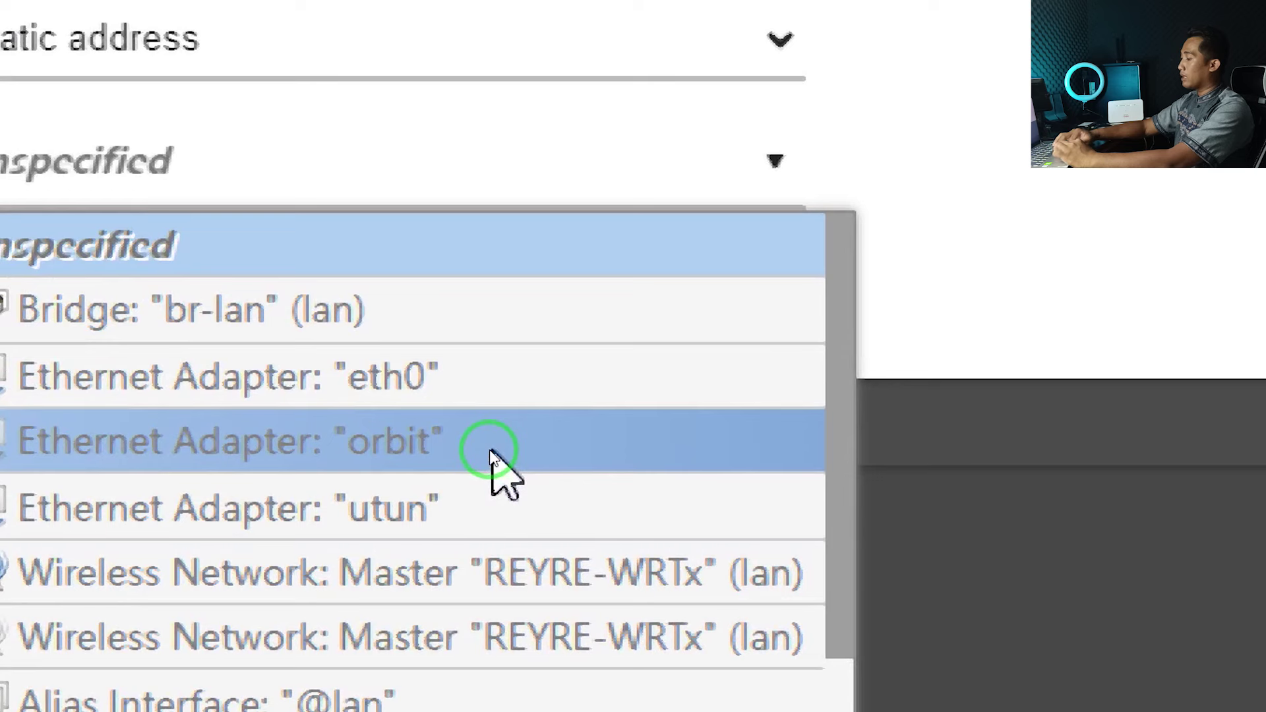
pyautogui.click(402, 447)
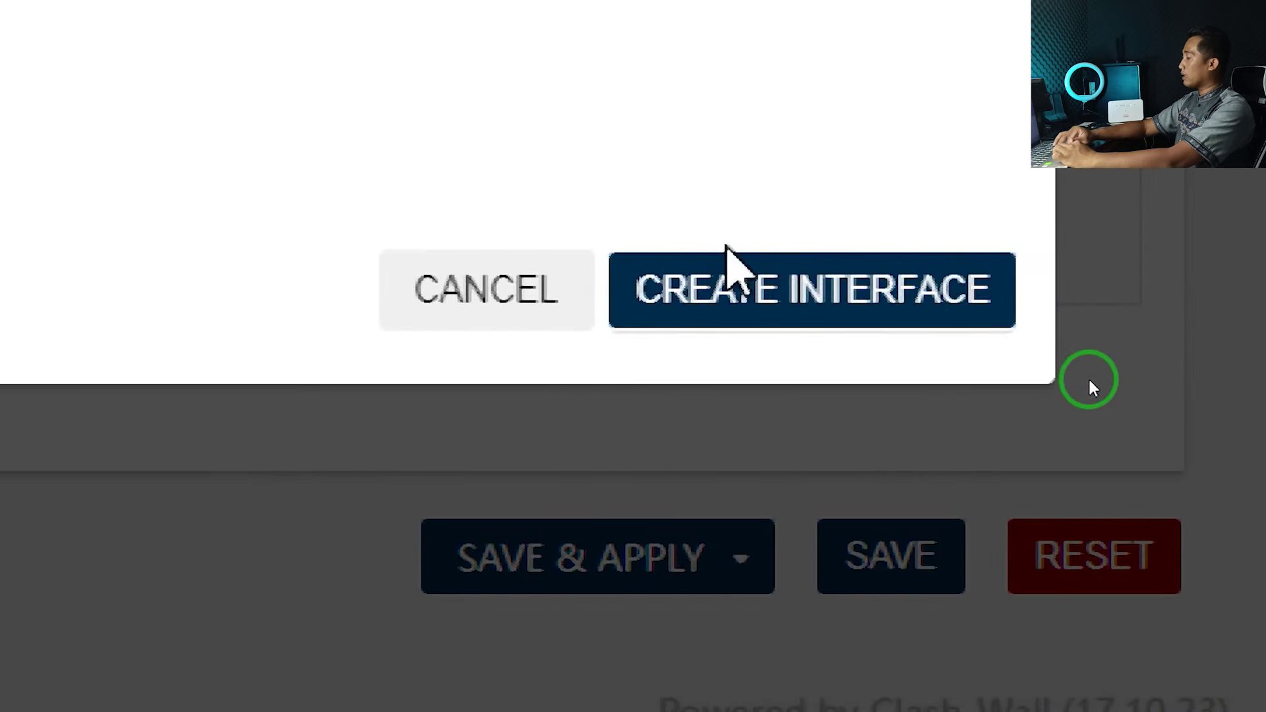
pyautogui.click(750, 297)
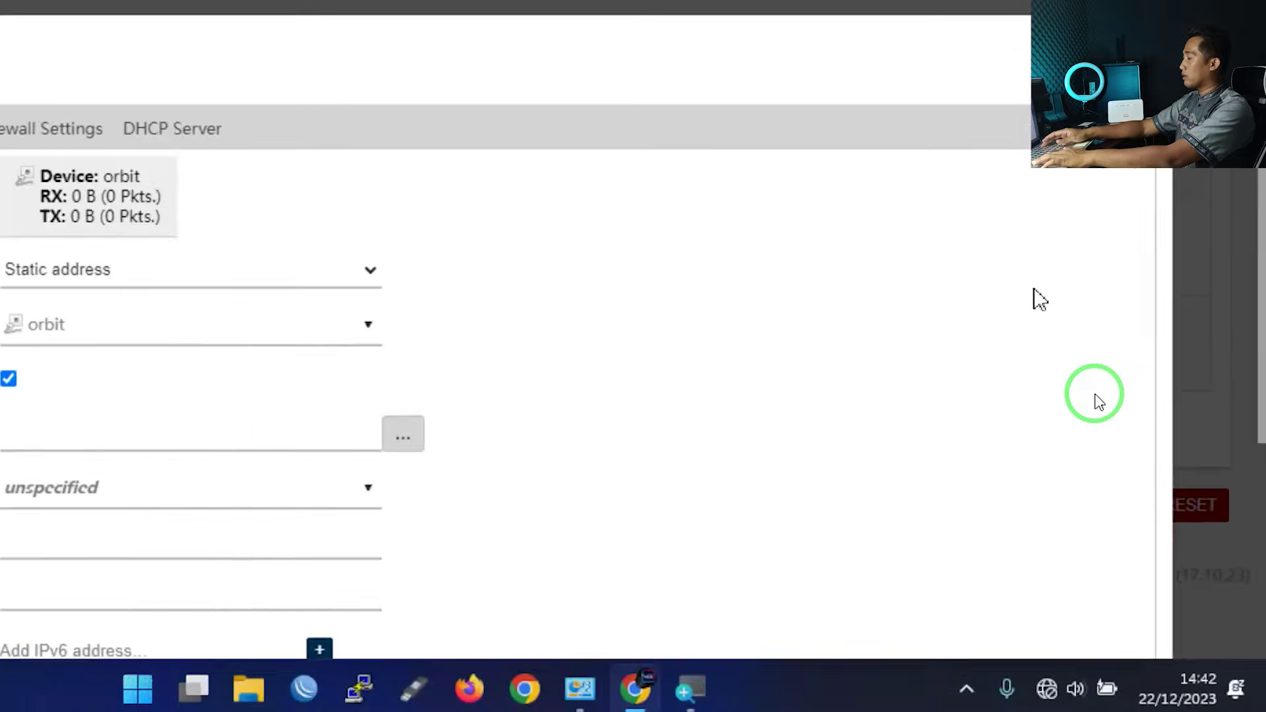
# Enter IPv4 address 192.168.8.100, netmask 255.255.255.0 and gateway 192.168.8.1 for myorbit
pyautogui.scroll(-1, 659, 501)
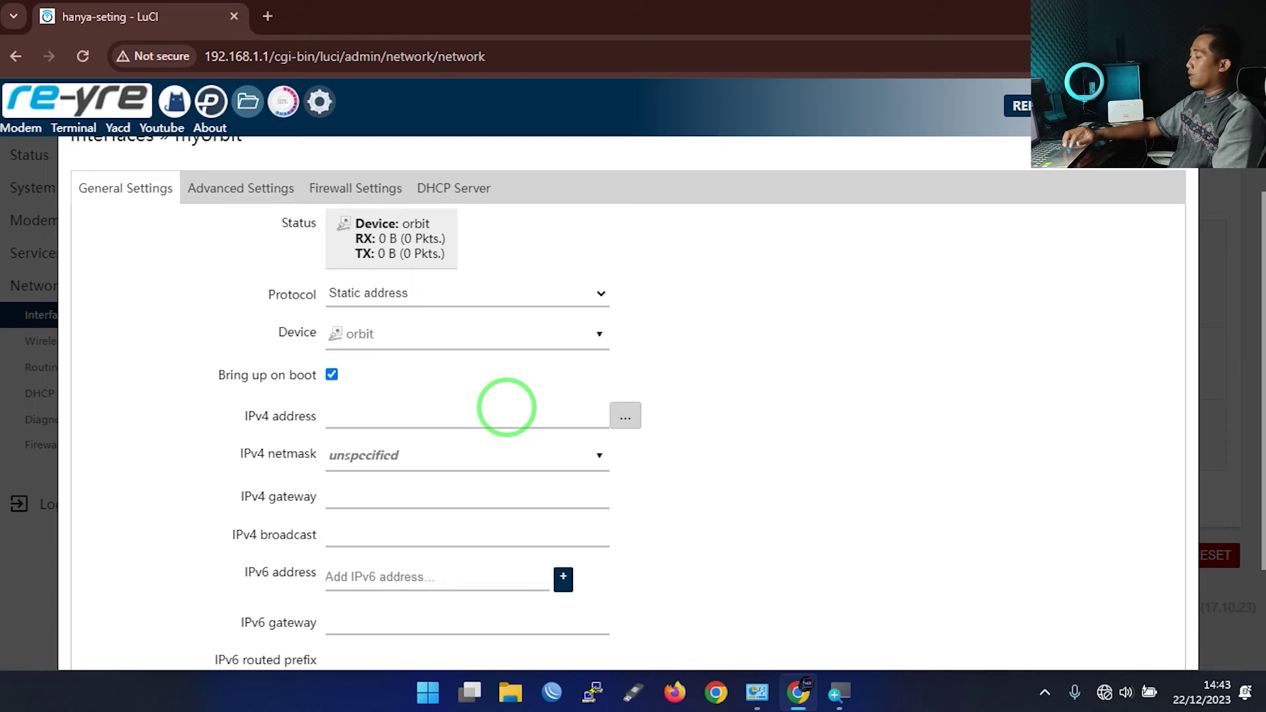
pyautogui.click(507, 407)
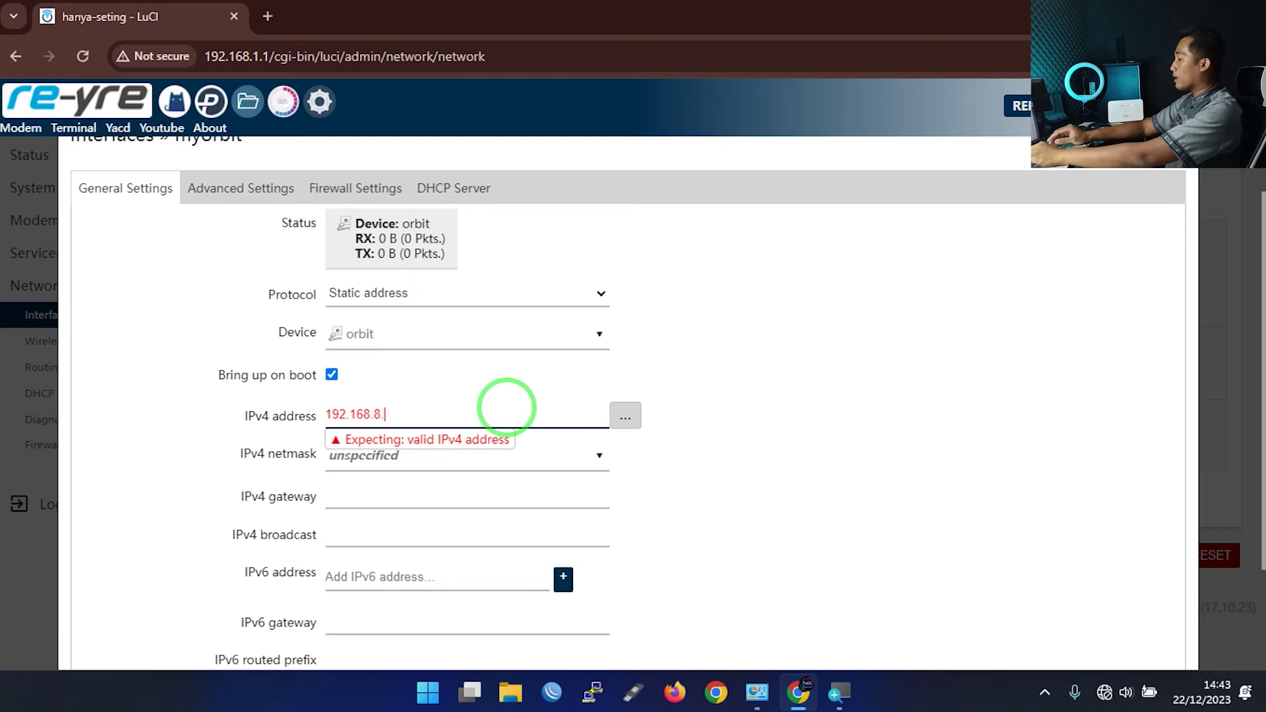
pyautogui.write('1')
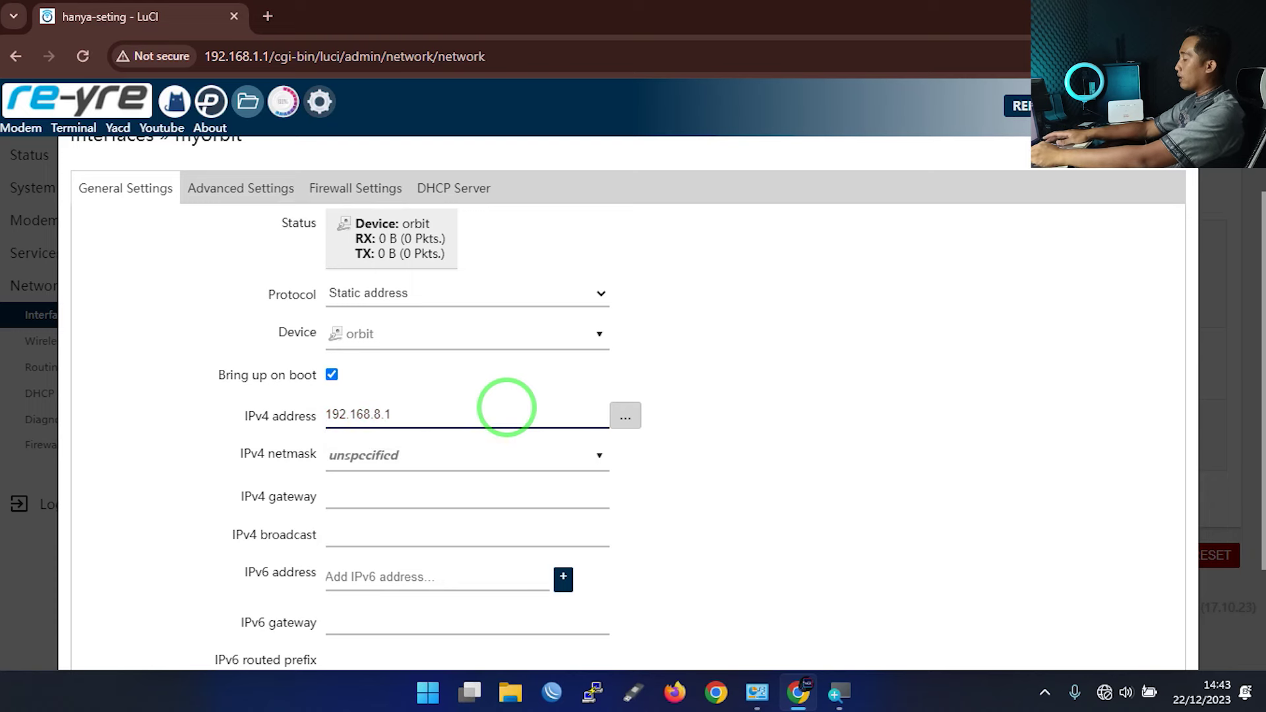
pyautogui.press('BackSpace')
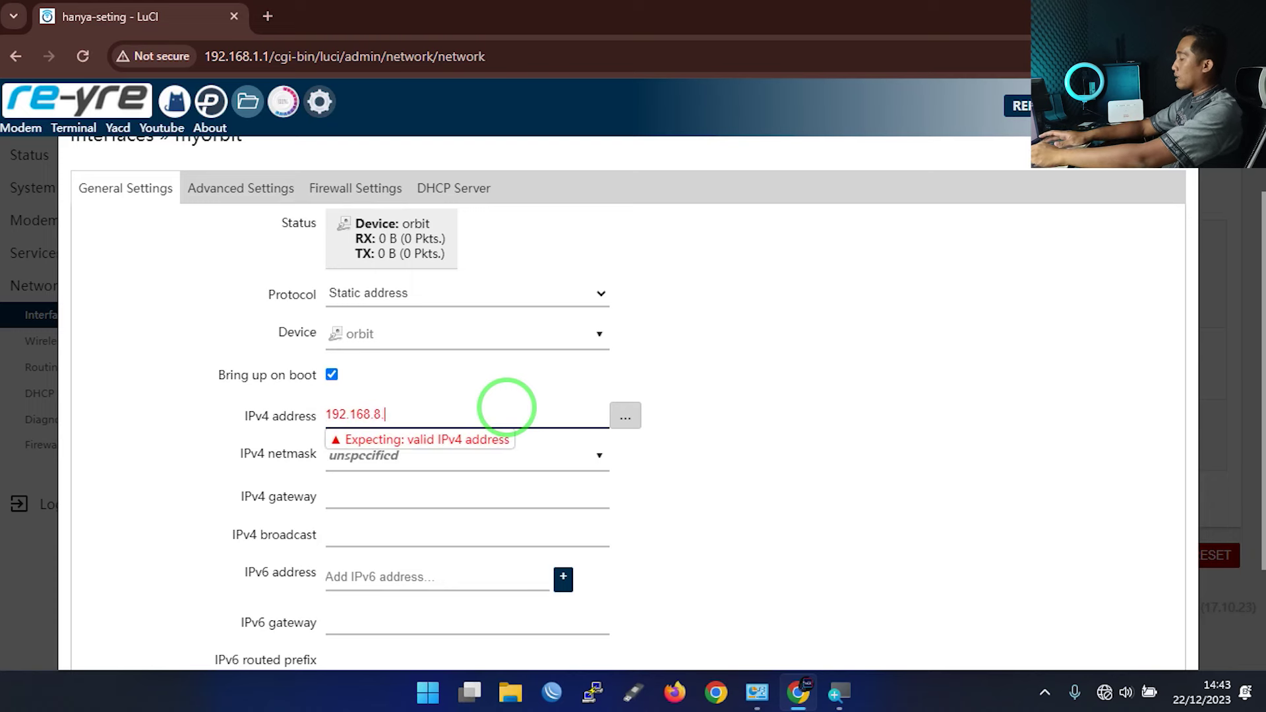
pyautogui.write('100')
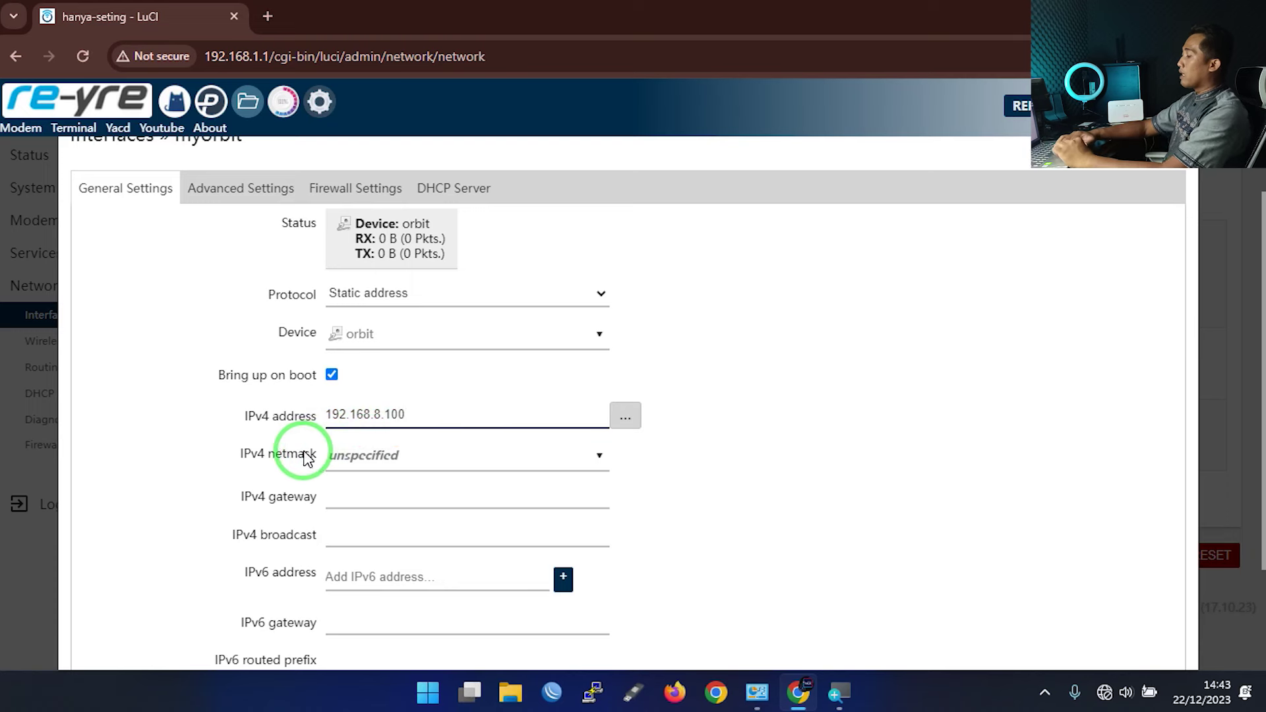
pyautogui.click(335, 456)
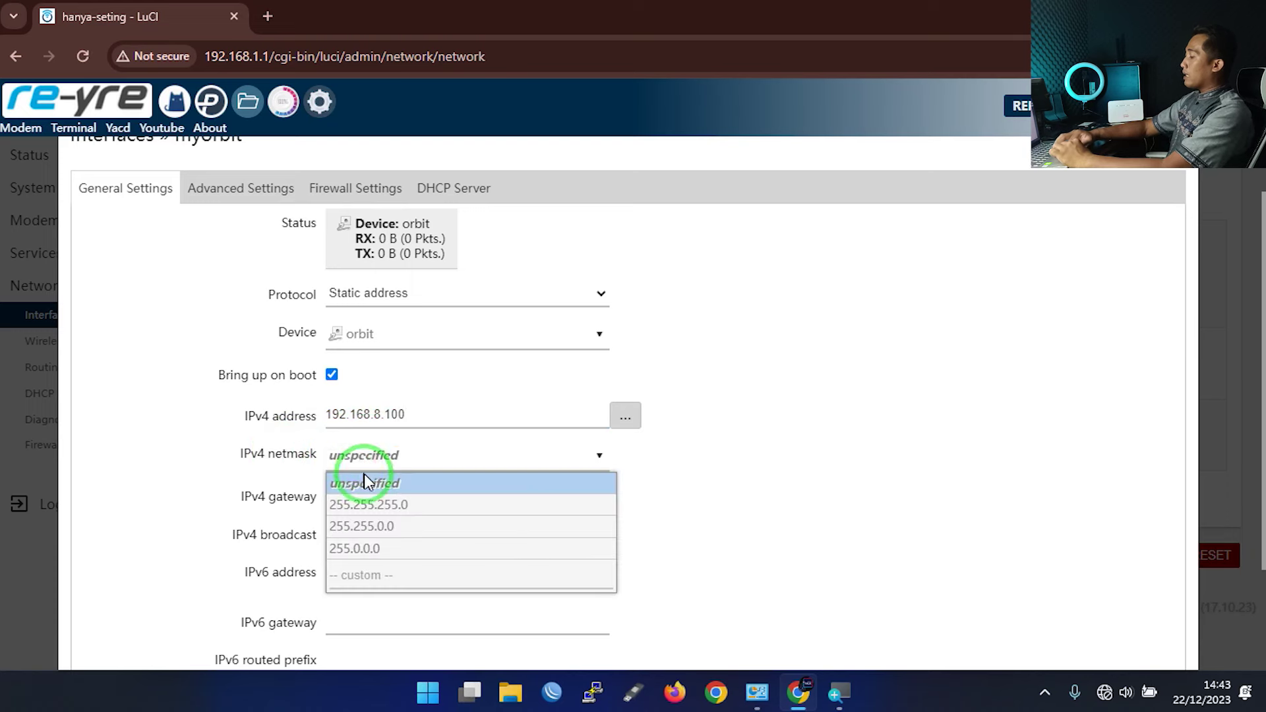
pyautogui.click(425, 505)
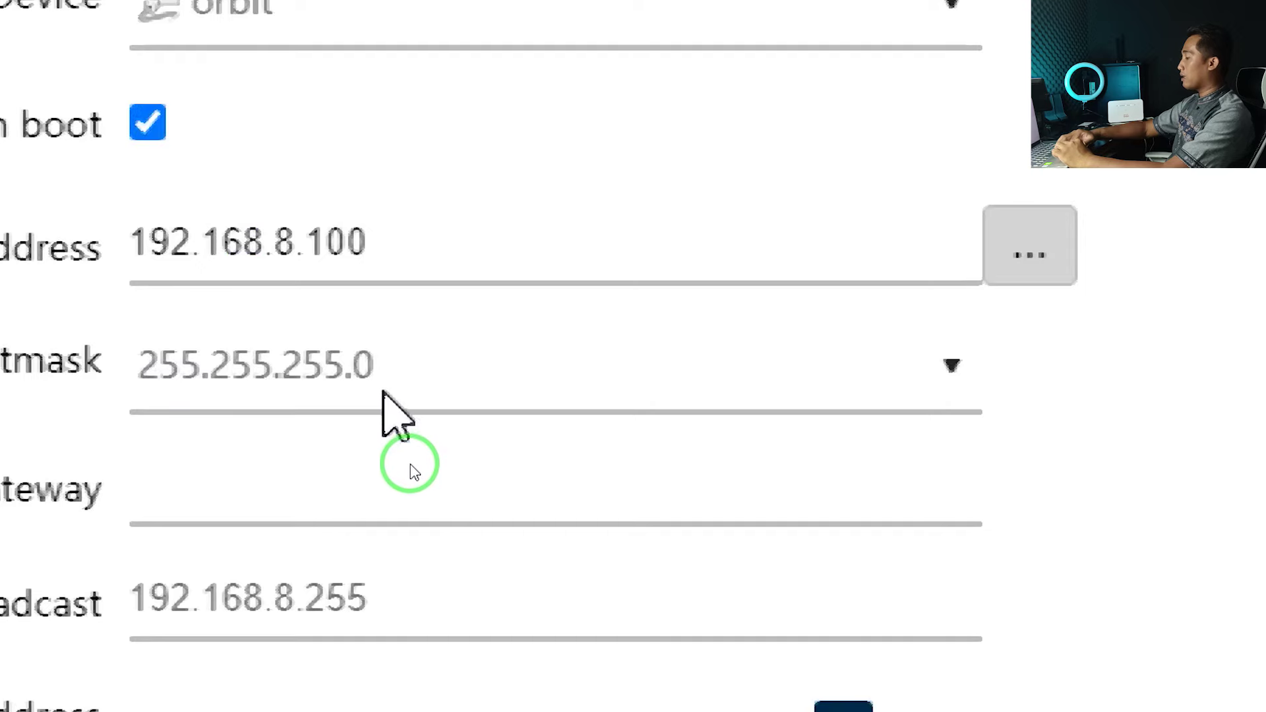
pyautogui.click(195, 501)
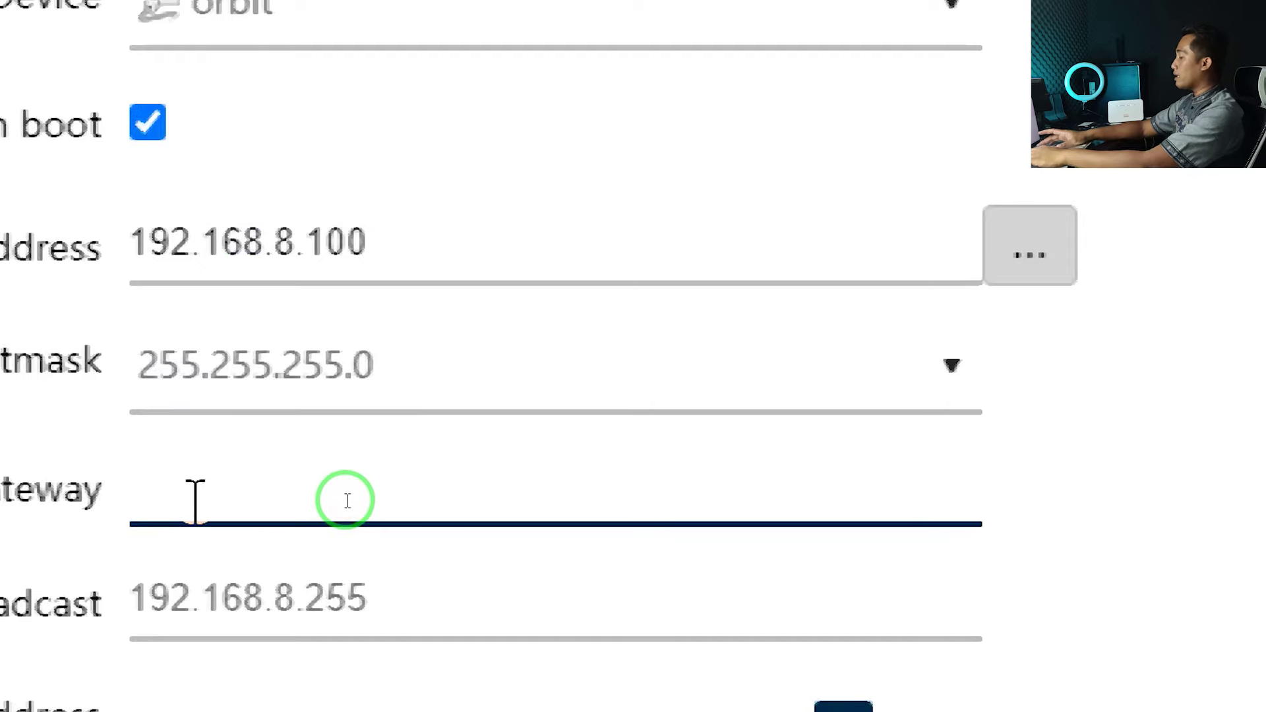
pyautogui.write('192.16')
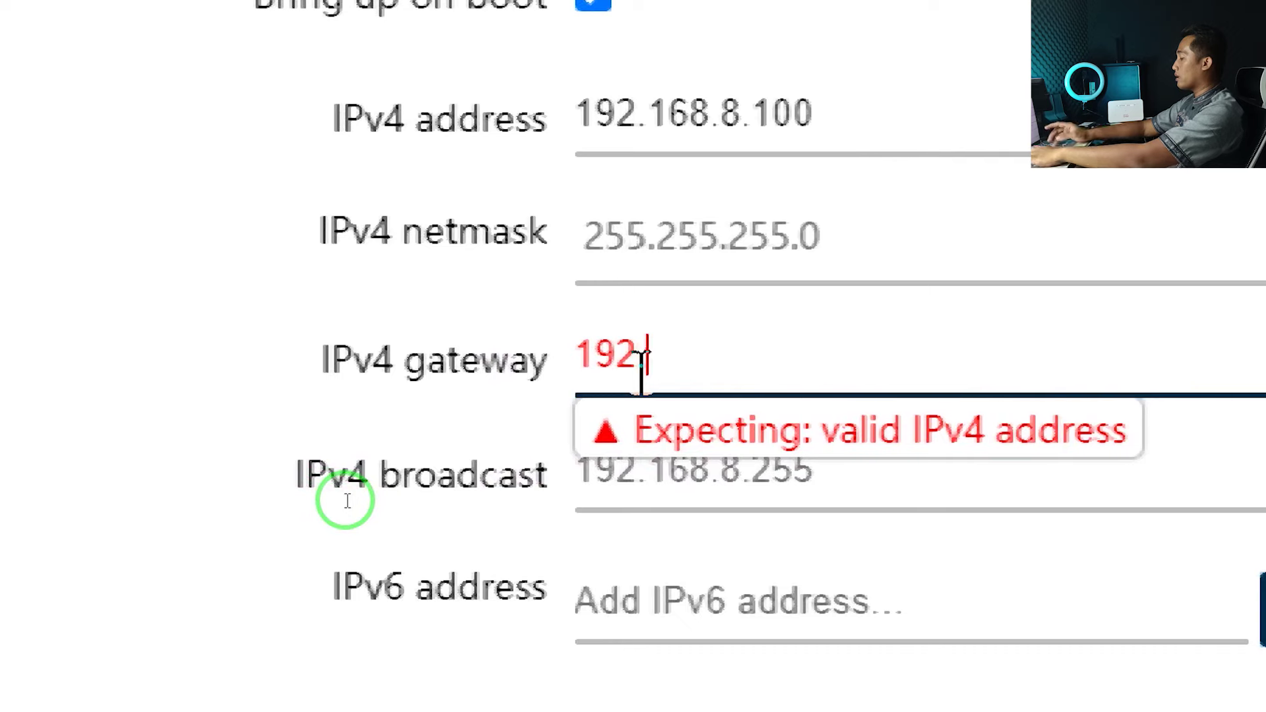
pyautogui.write('8.8.1')
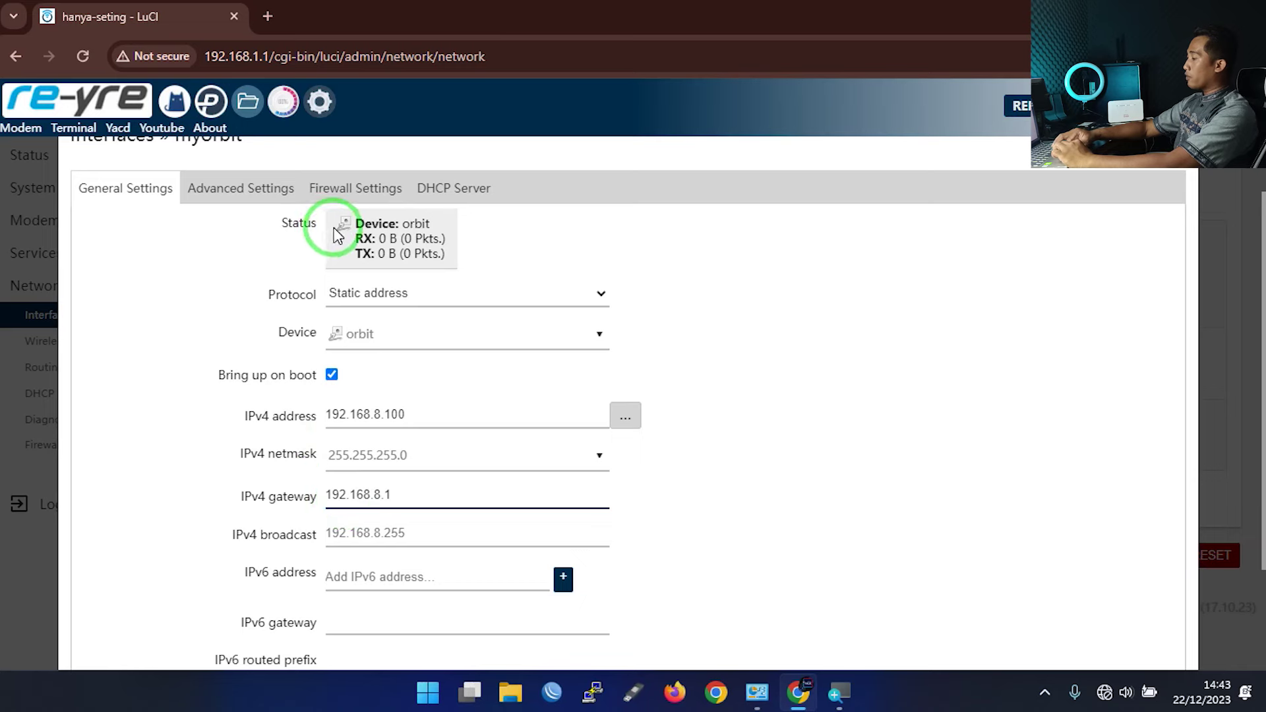
pyautogui.click(356, 189)
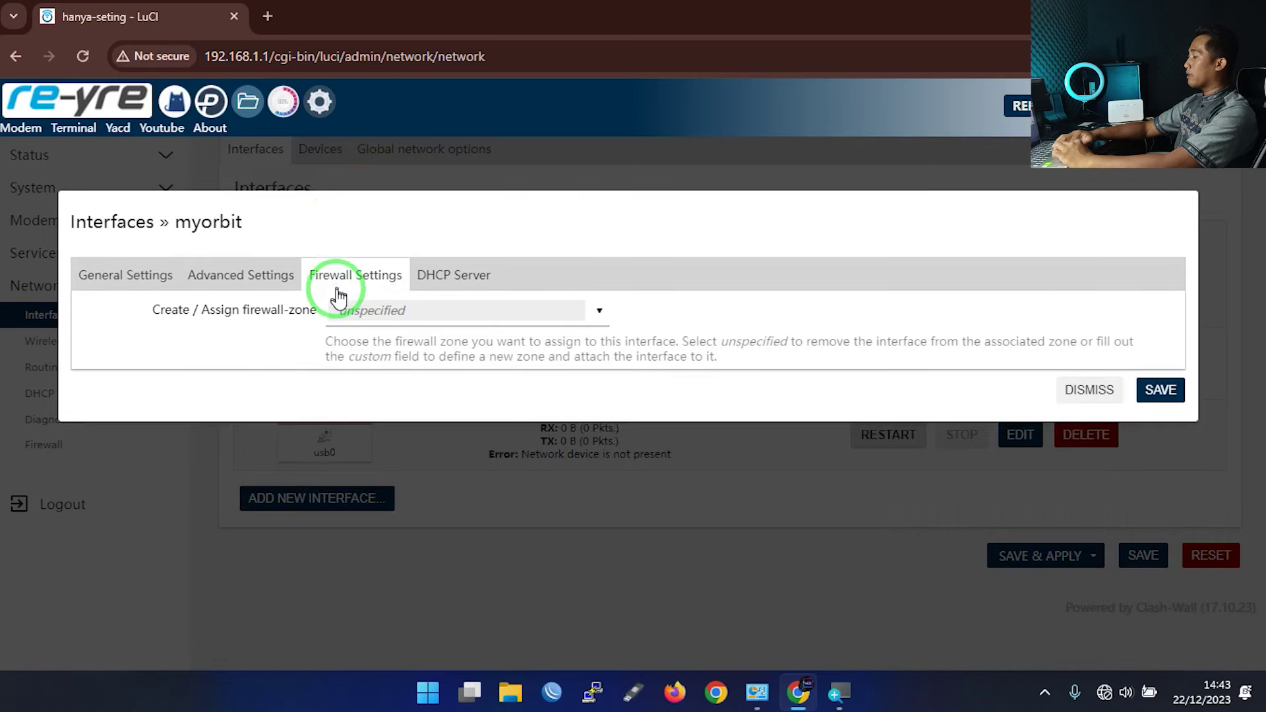
# Assign myorbit to the wan firewall zone, save, and apply the changes
pyautogui.click(373, 312)
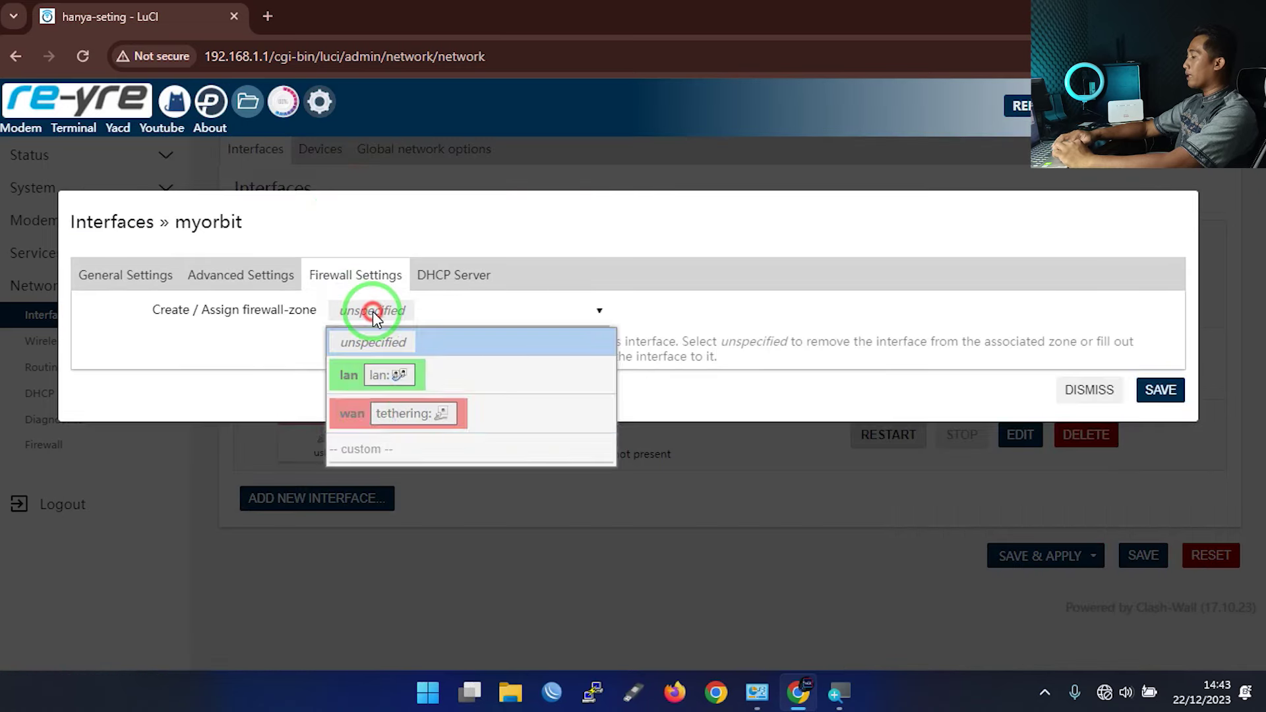
pyautogui.click(476, 413)
pyautogui.click(1159, 399)
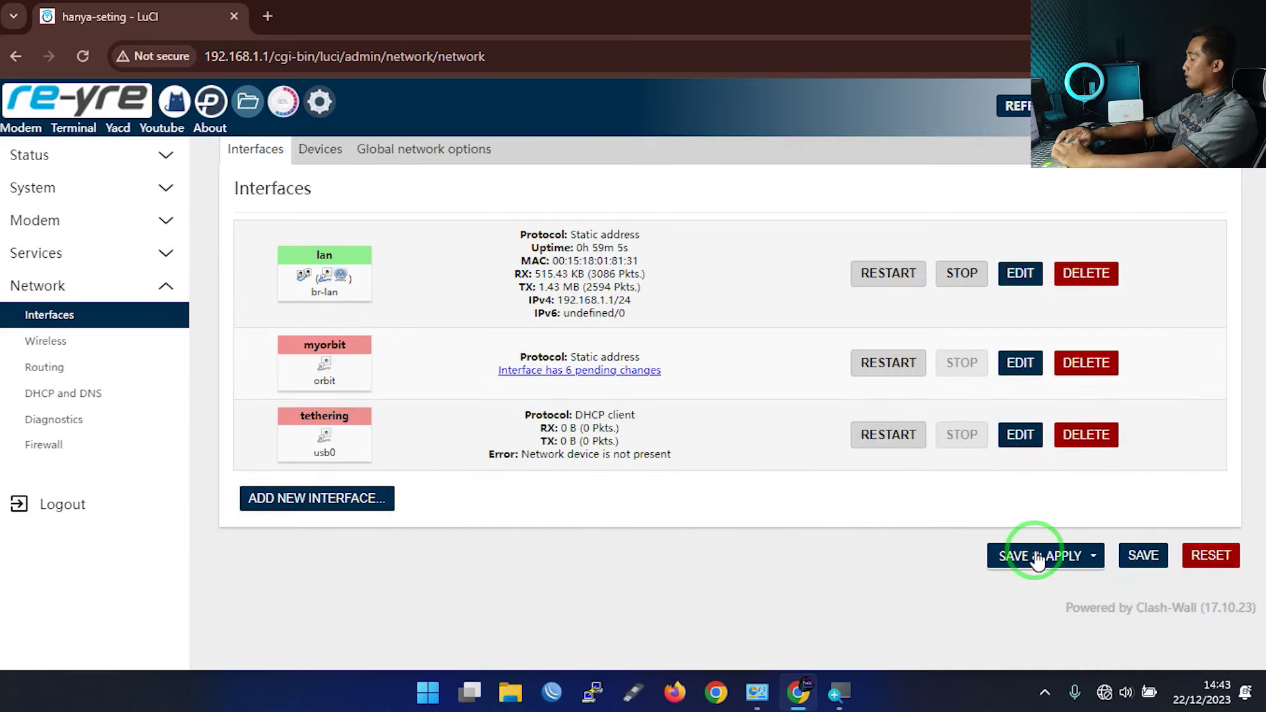
pyautogui.click(1037, 557)
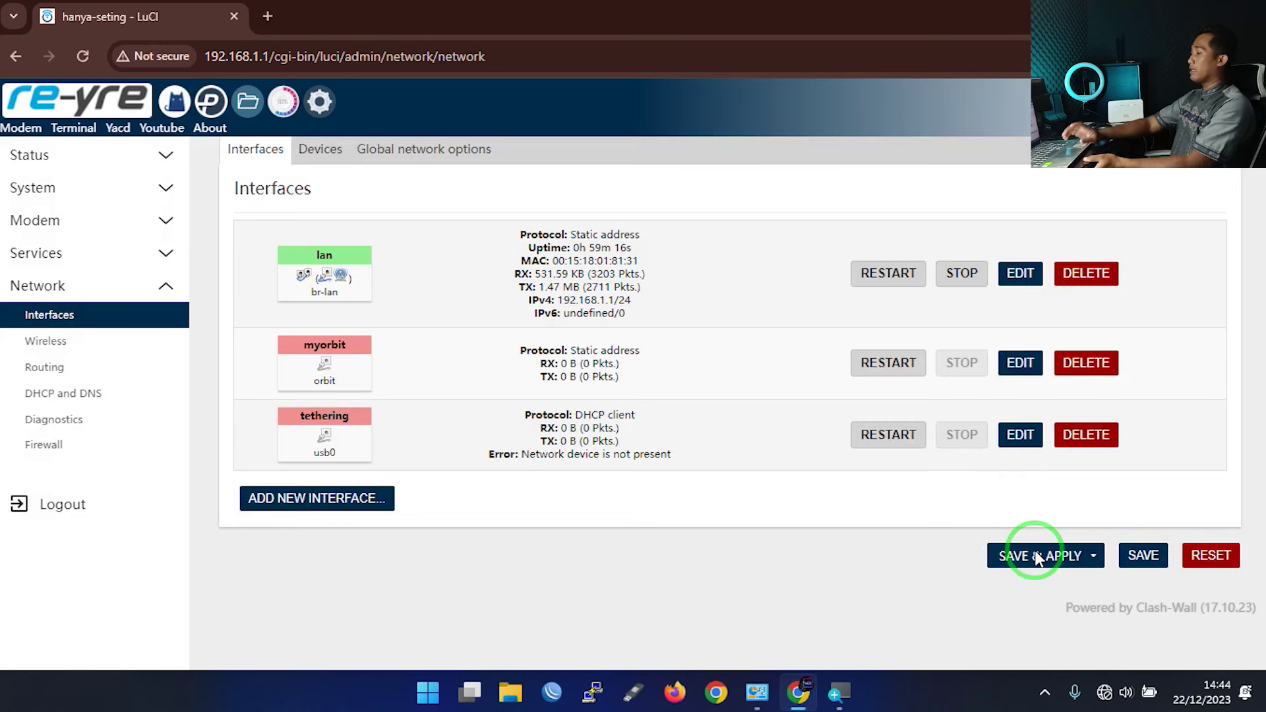
pyautogui.click(1018, 373)
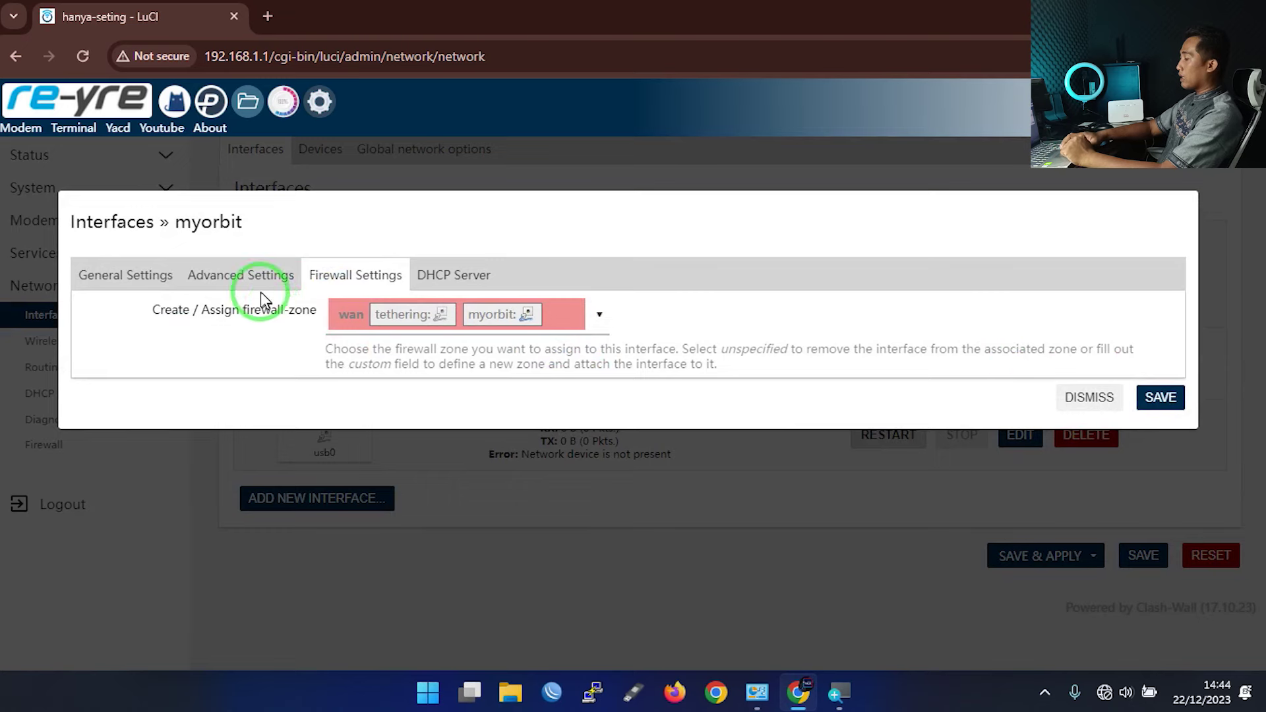
# In myorbit's Advanced Settings, set DNS weight 1, gateway metric 1, and disable IPv6 prefix delegation
pyautogui.click(235, 277)
pyautogui.scroll(-3, 357, 431)
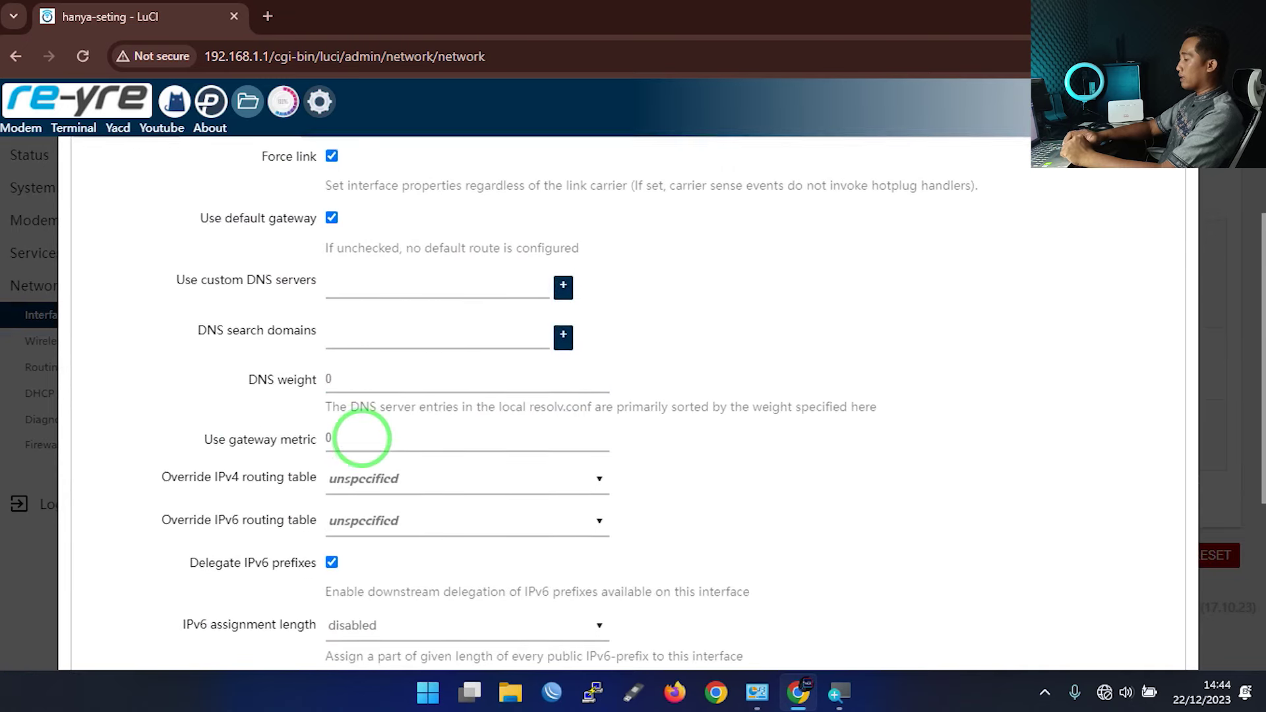
pyautogui.click(367, 373)
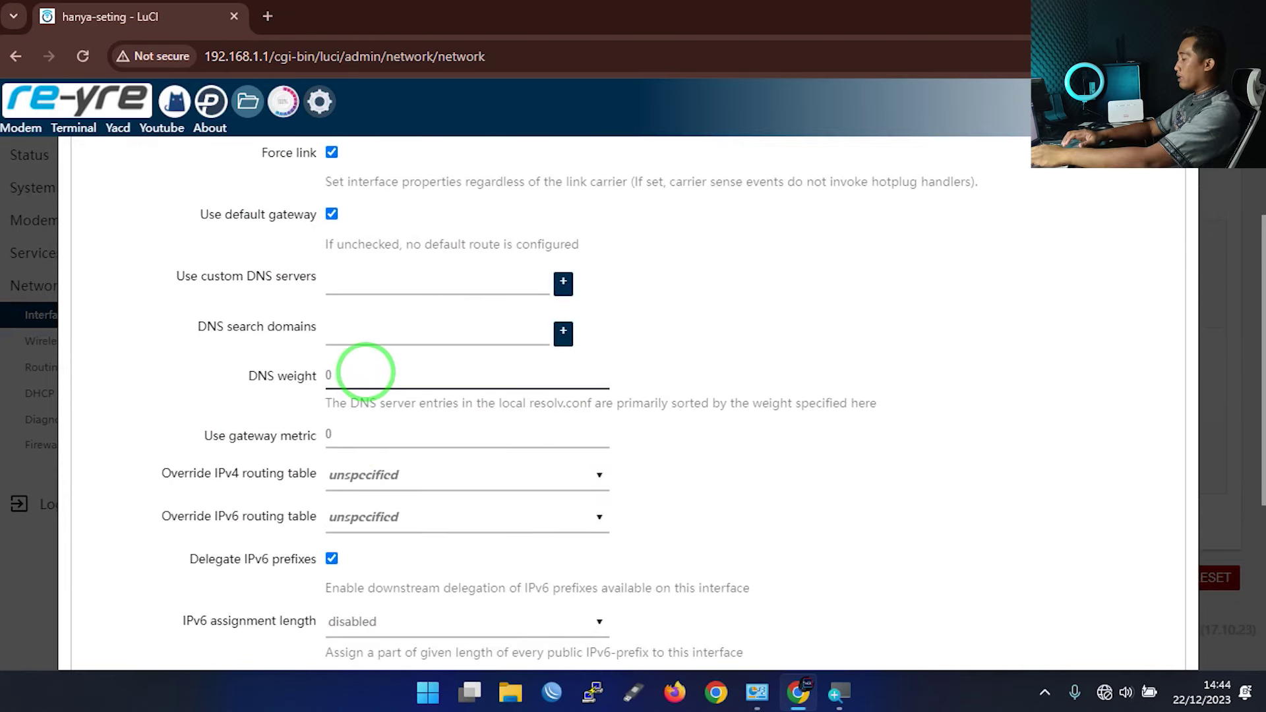
pyautogui.click(375, 429)
pyautogui.write('1')
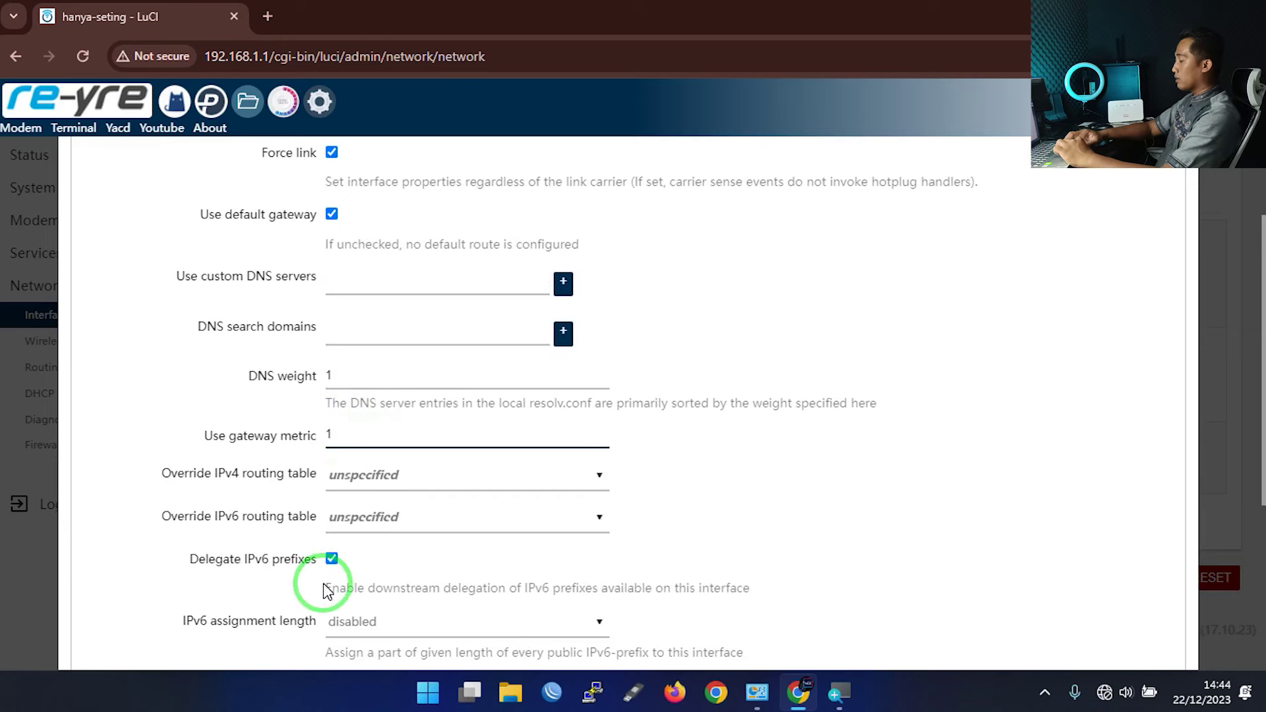
pyautogui.click(332, 558)
pyautogui.scroll(-5, 1253, 607)
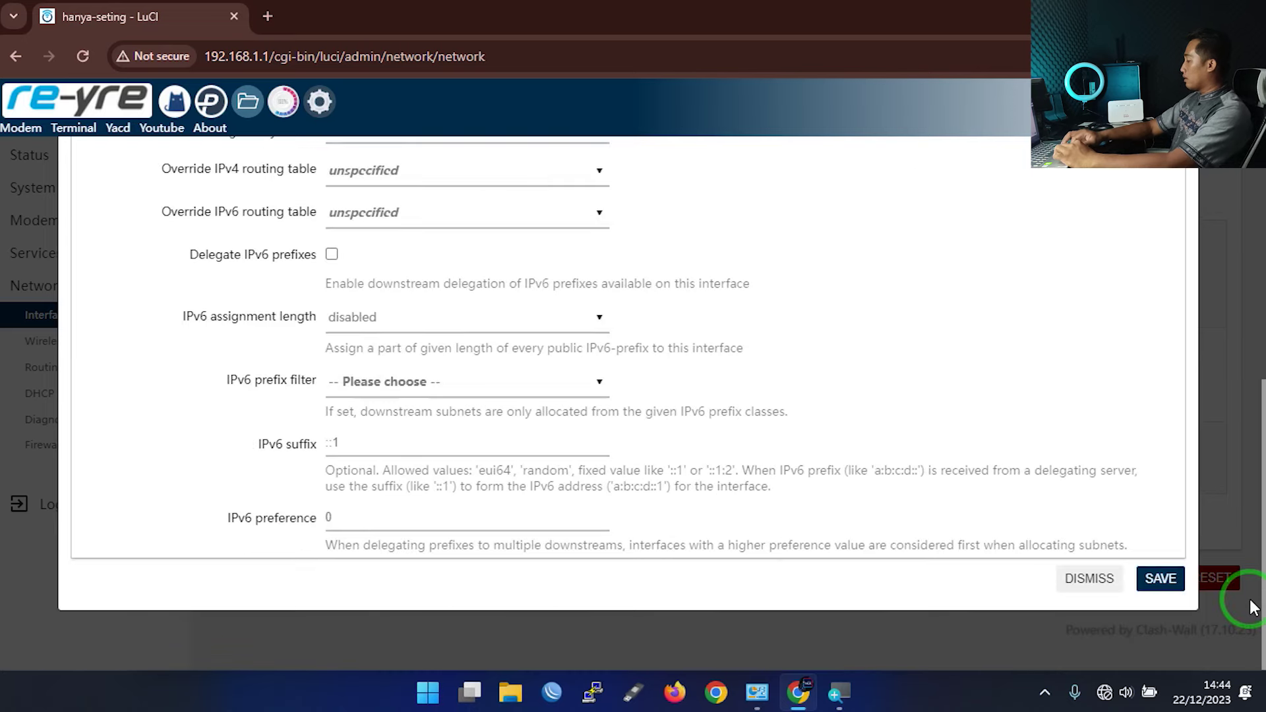
pyautogui.click(1159, 578)
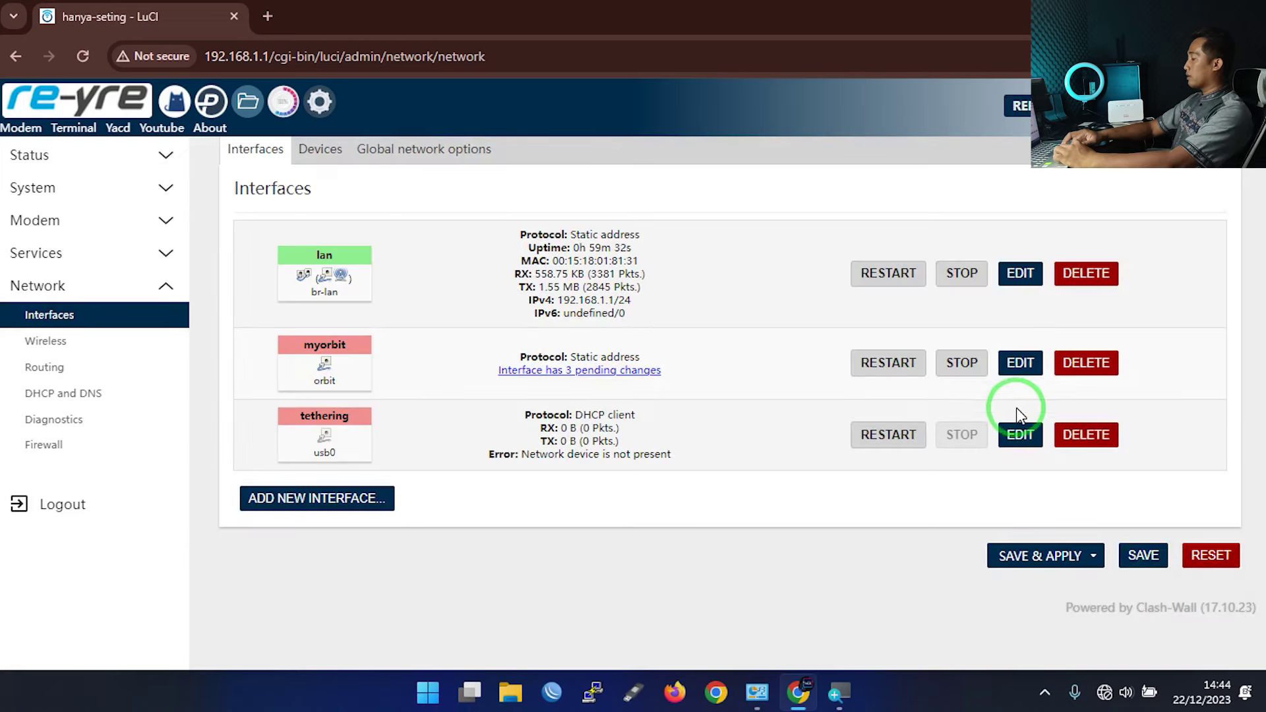
# Give the tethering interface DNS weight 1 and gateway metric 2, then save
pyautogui.click(1023, 442)
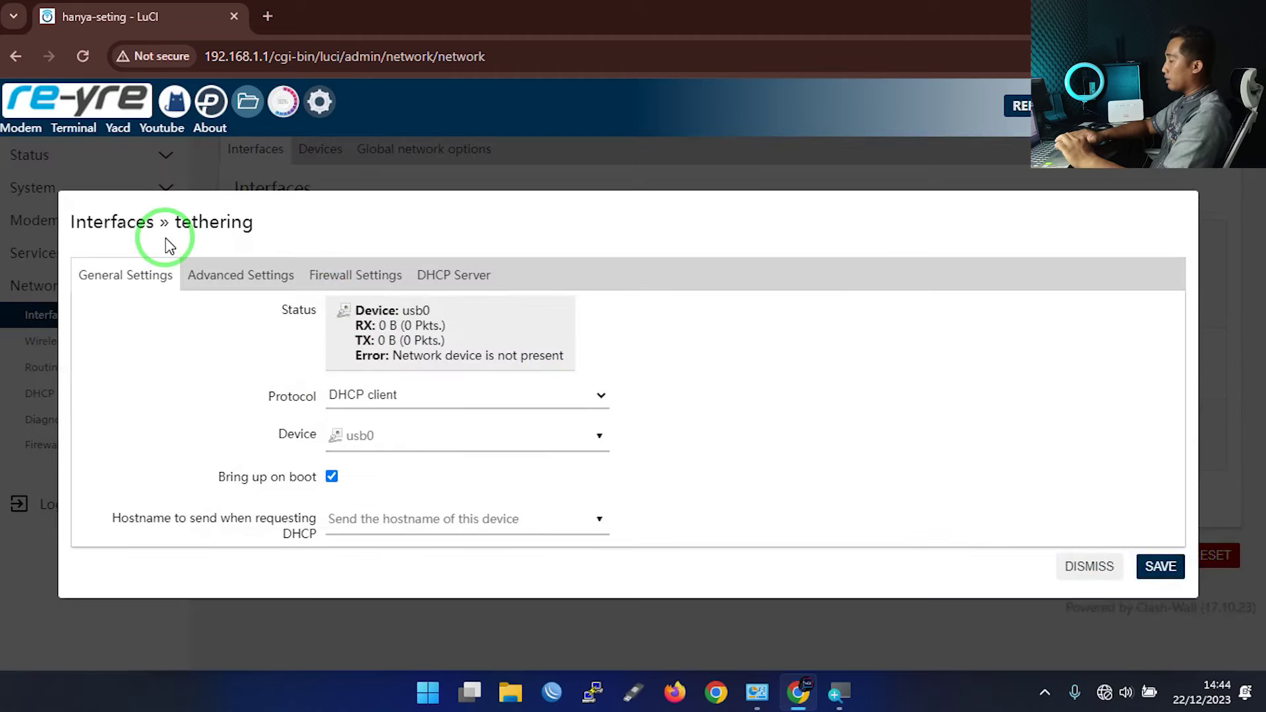
pyautogui.click(195, 272)
pyautogui.scroll(-4, 381, 455)
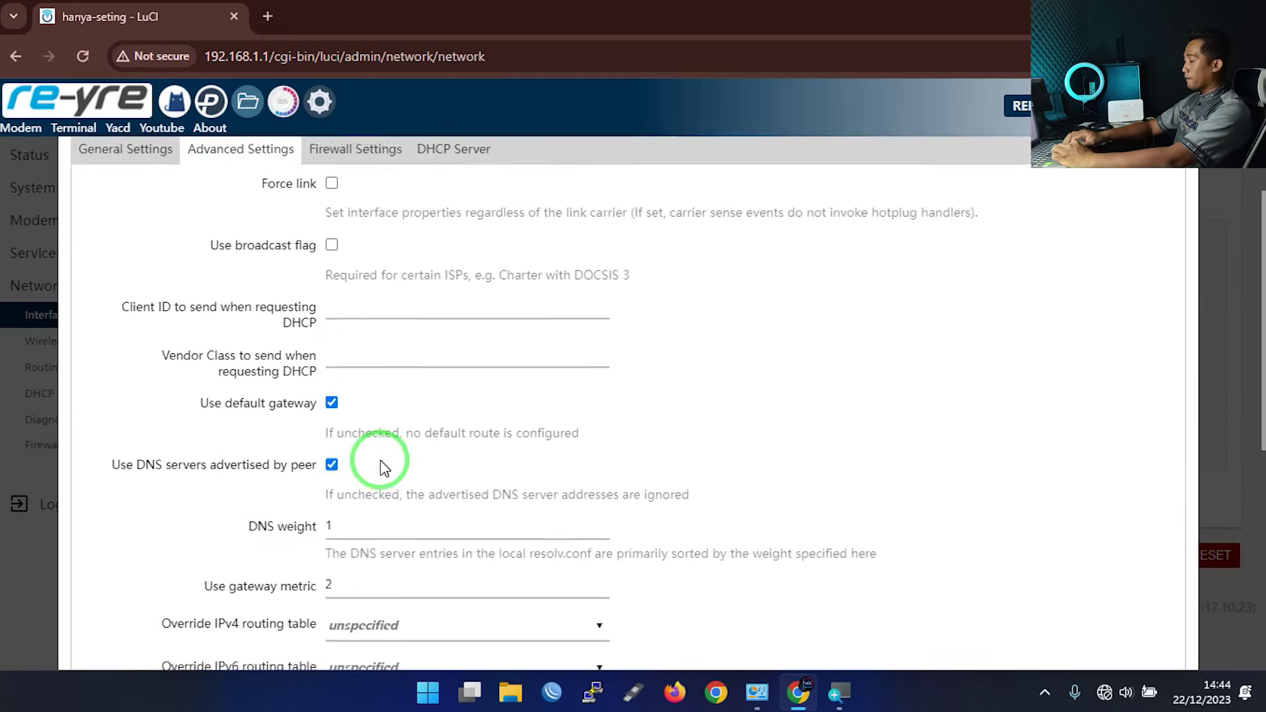
pyautogui.moveTo(342, 416); pyautogui.dragTo(297, 414)
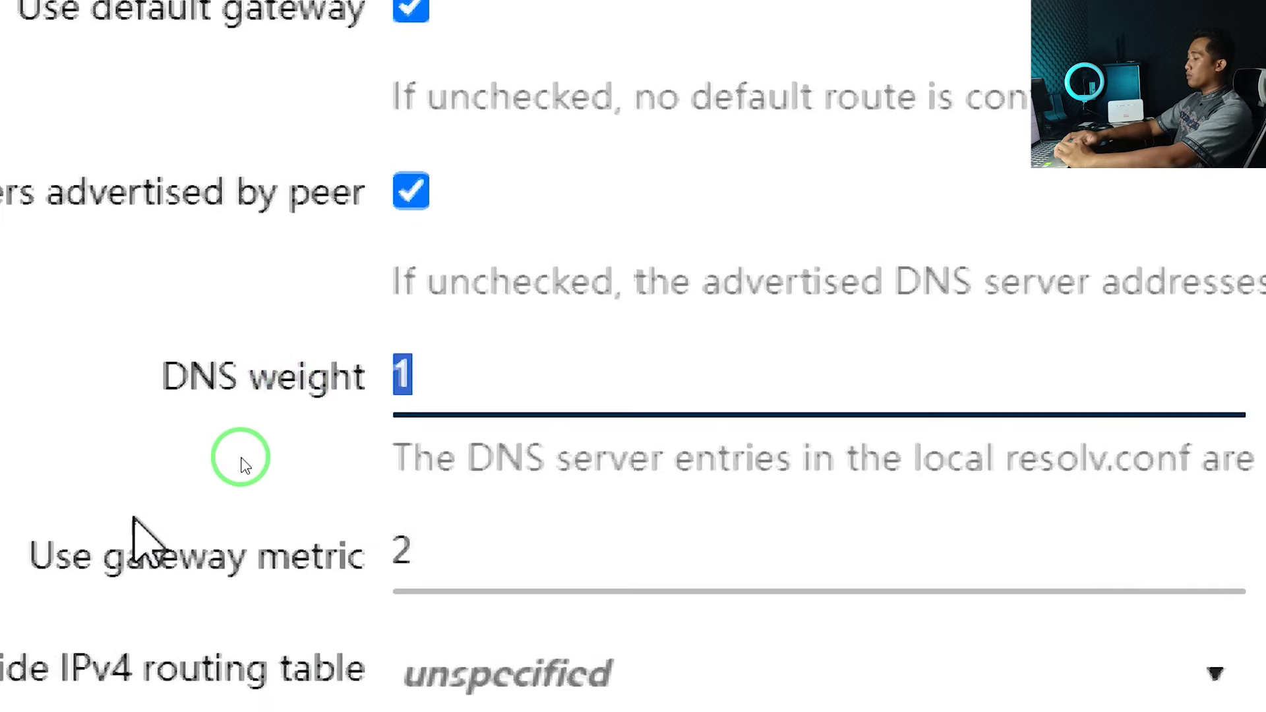
pyautogui.click(540, 557)
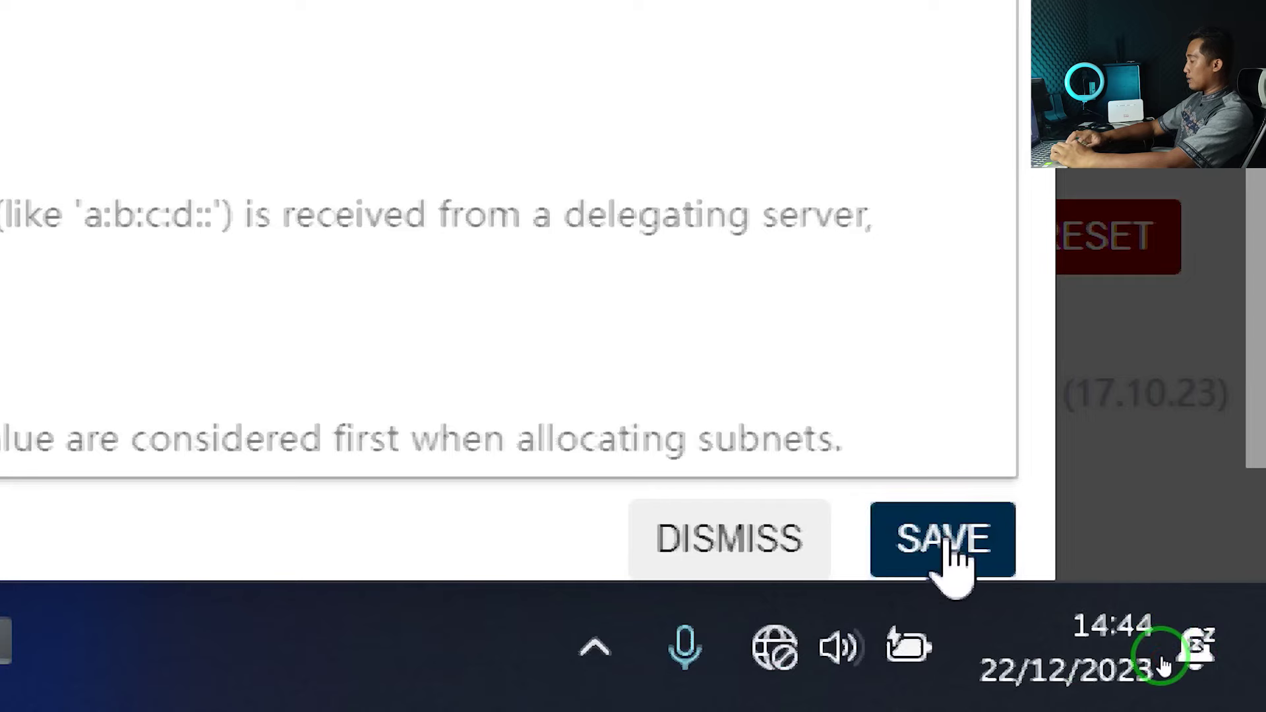
pyautogui.click(949, 553)
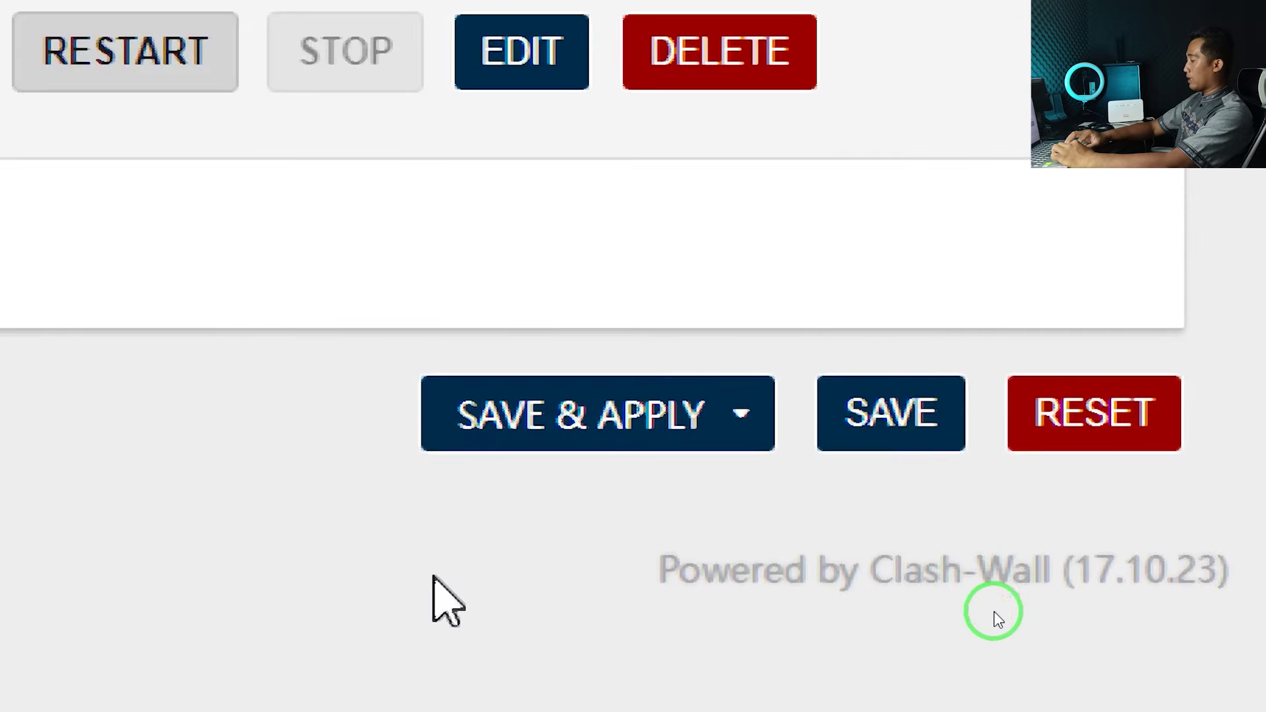
# Save and apply the pending changes to lan, myorbit and tethering
pyautogui.click(597, 430)
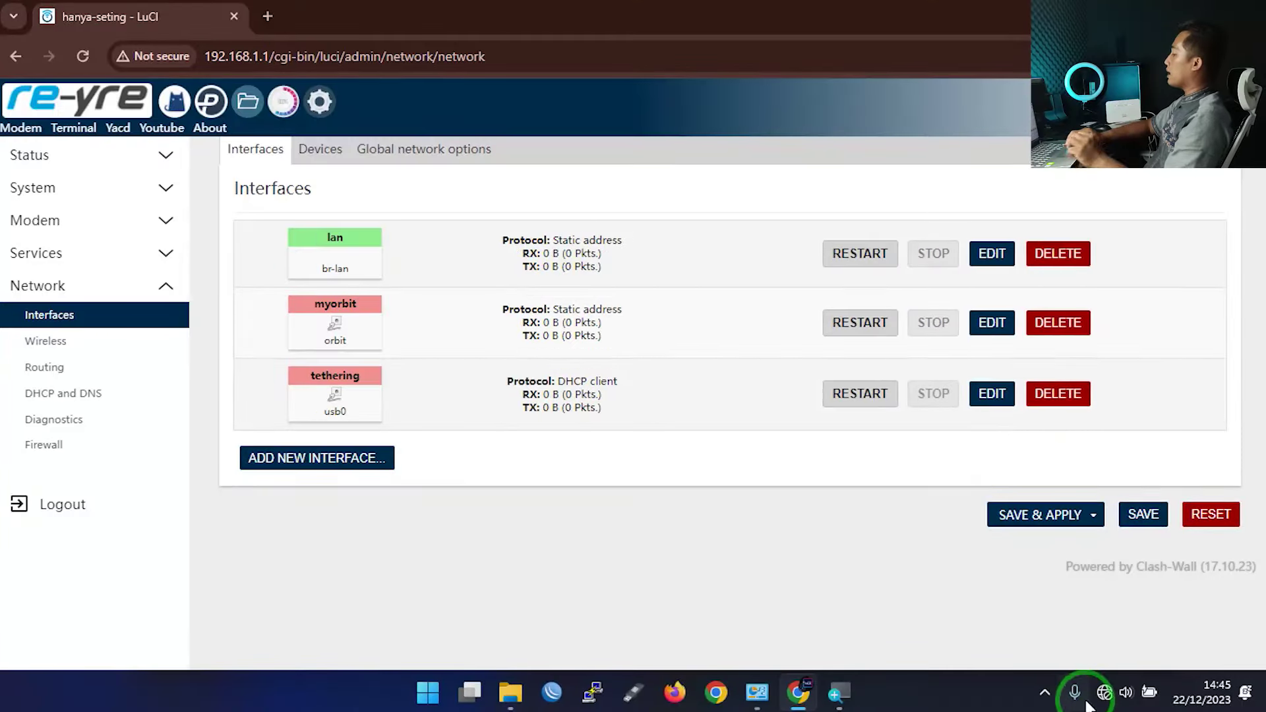
# Turn on Wi-Fi and join Orbithkm-starh1 with automatic connection enabled
pyautogui.click(1099, 693)
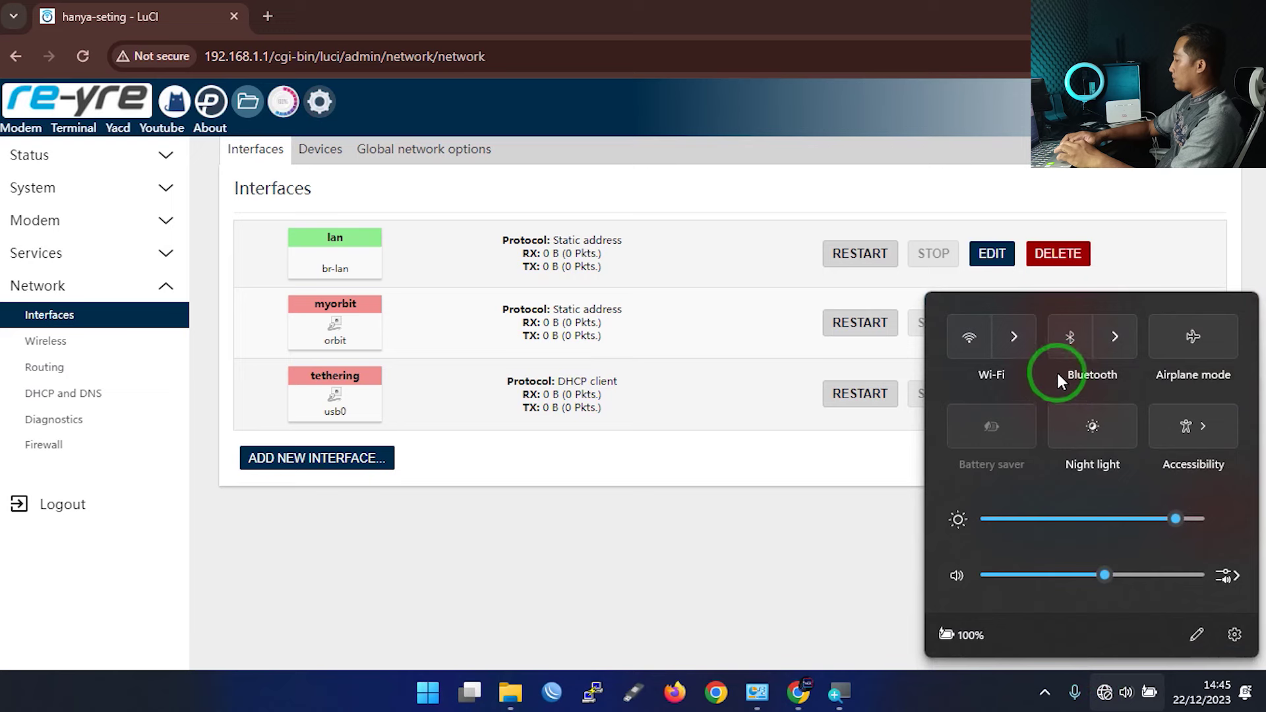
pyautogui.click(971, 338)
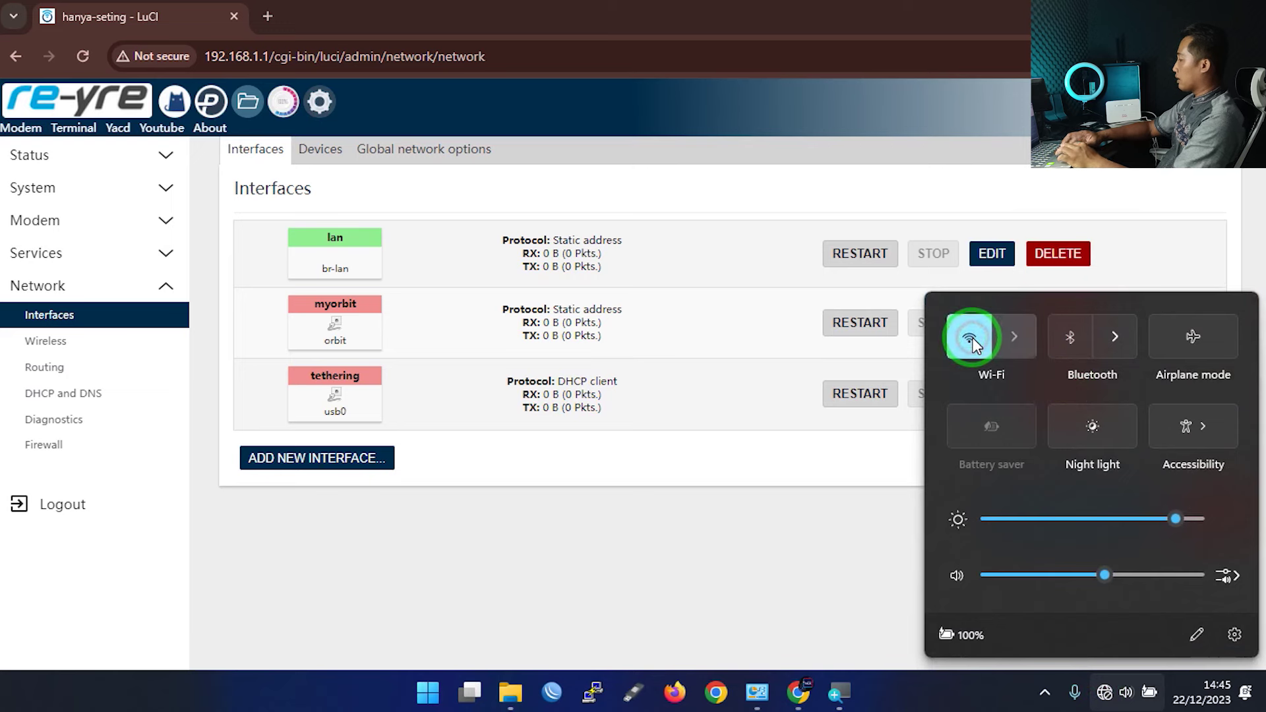
pyautogui.click(1018, 338)
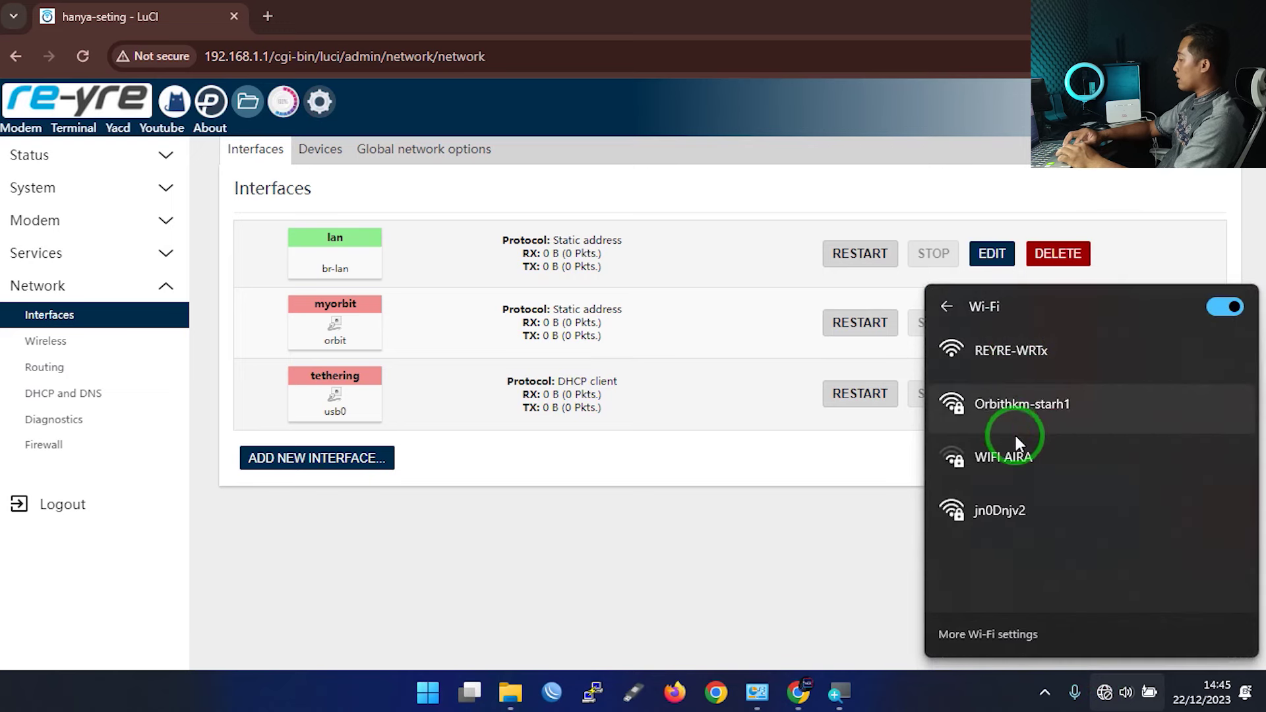
pyautogui.click(1041, 417)
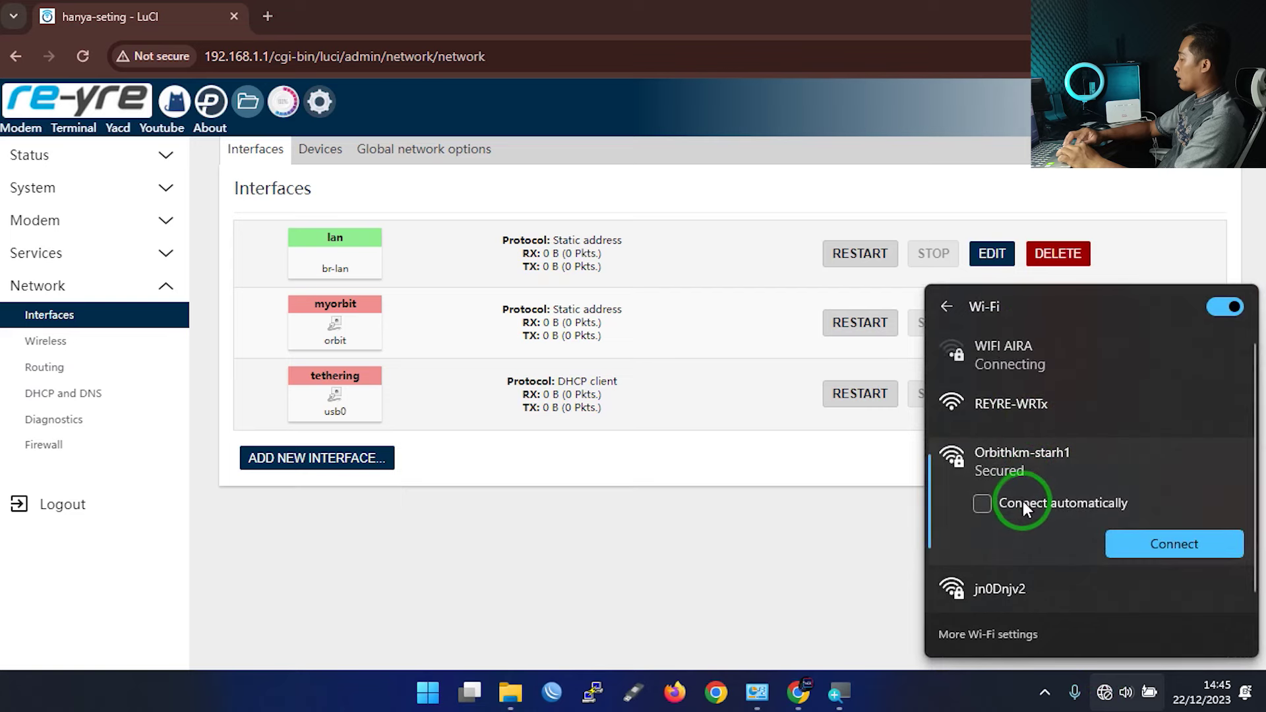
pyautogui.click(1023, 502)
pyautogui.click(1139, 545)
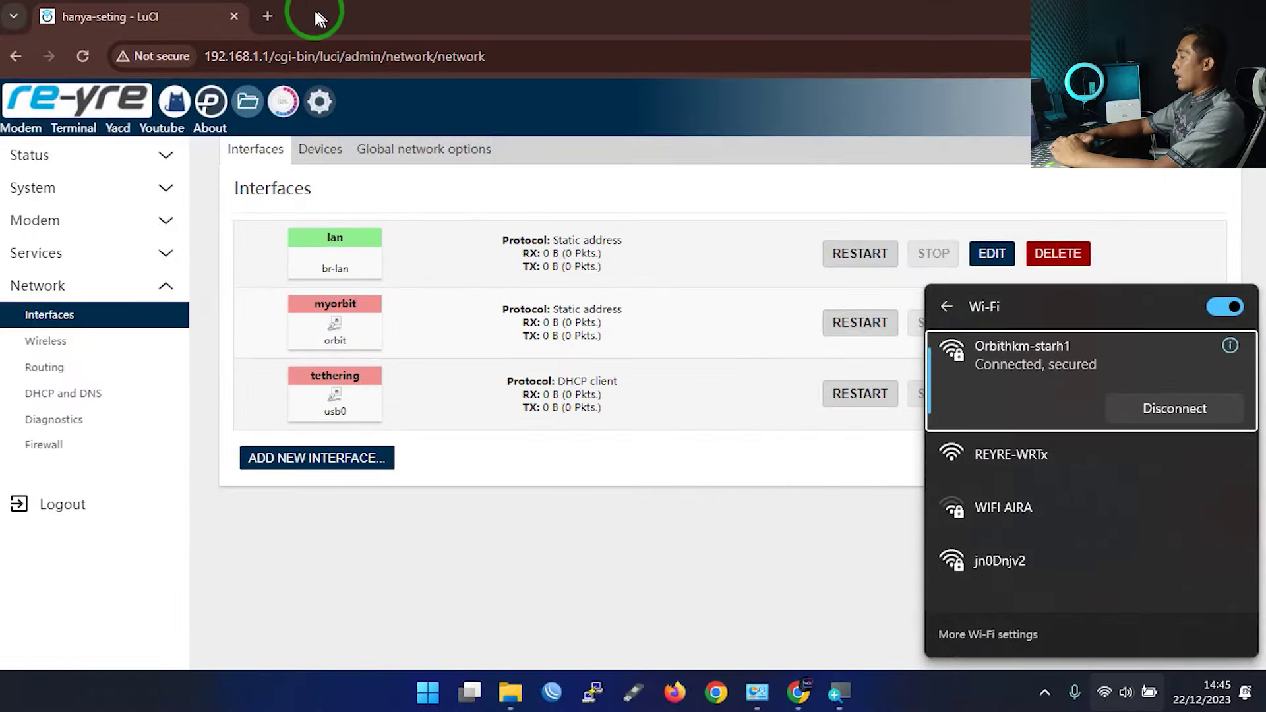
pyautogui.click(269, 17)
# Load the Huawei router admin at 192.168.8.1 in a new tab and close the LuCI tab
pyautogui.write('192')
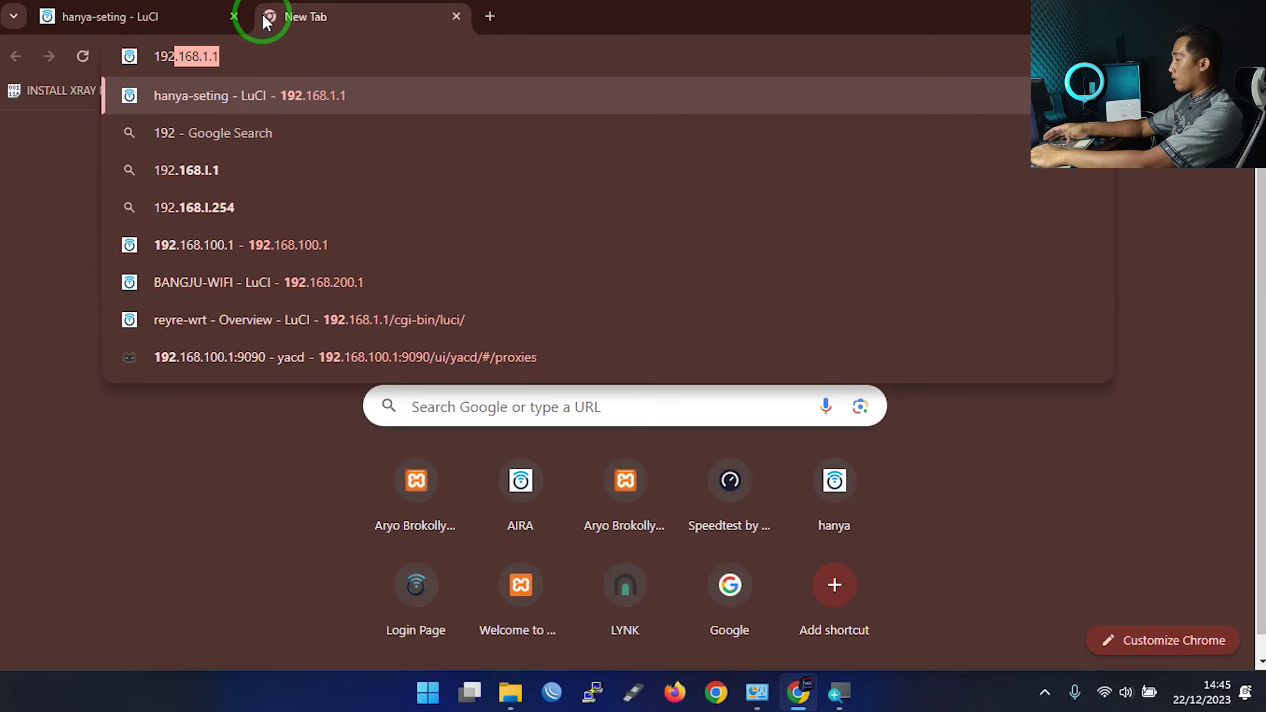
pyautogui.write('.168.1.1')
pyautogui.press('Left')
pyautogui.press('Left')
pyautogui.press('BackSpace')
pyautogui.write('8')
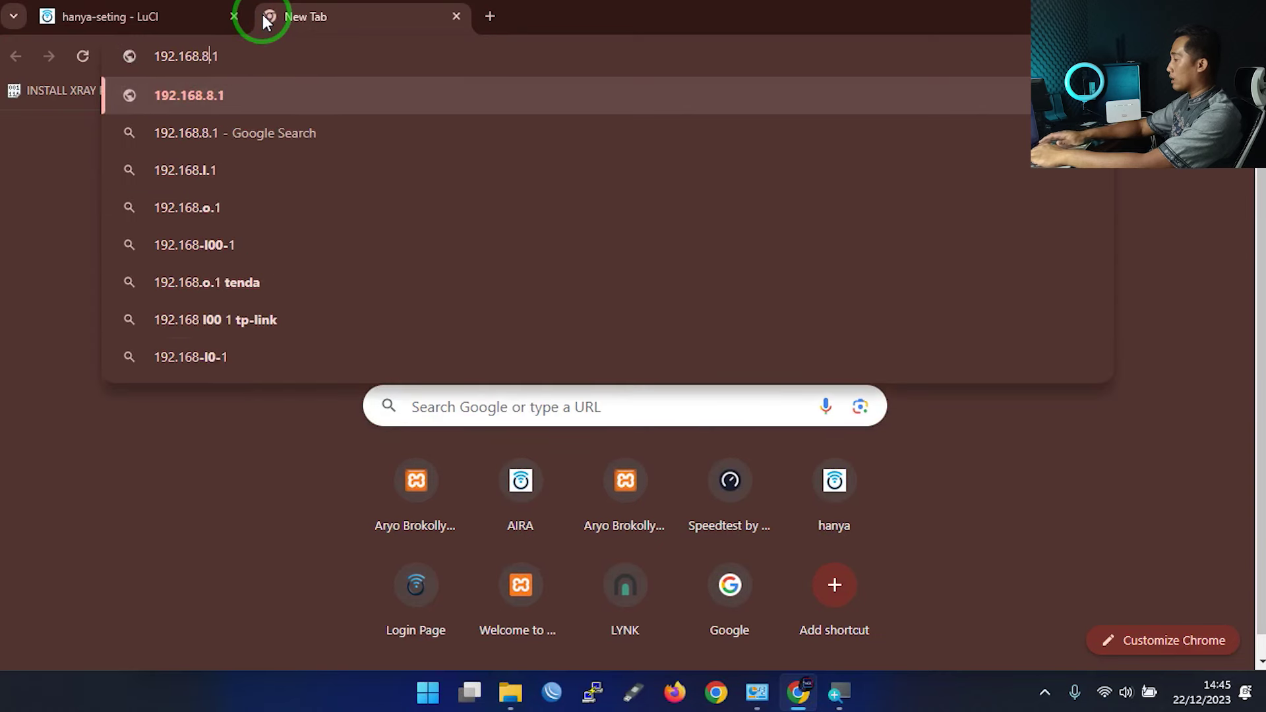
pyautogui.press('Return')
pyautogui.click(236, 16)
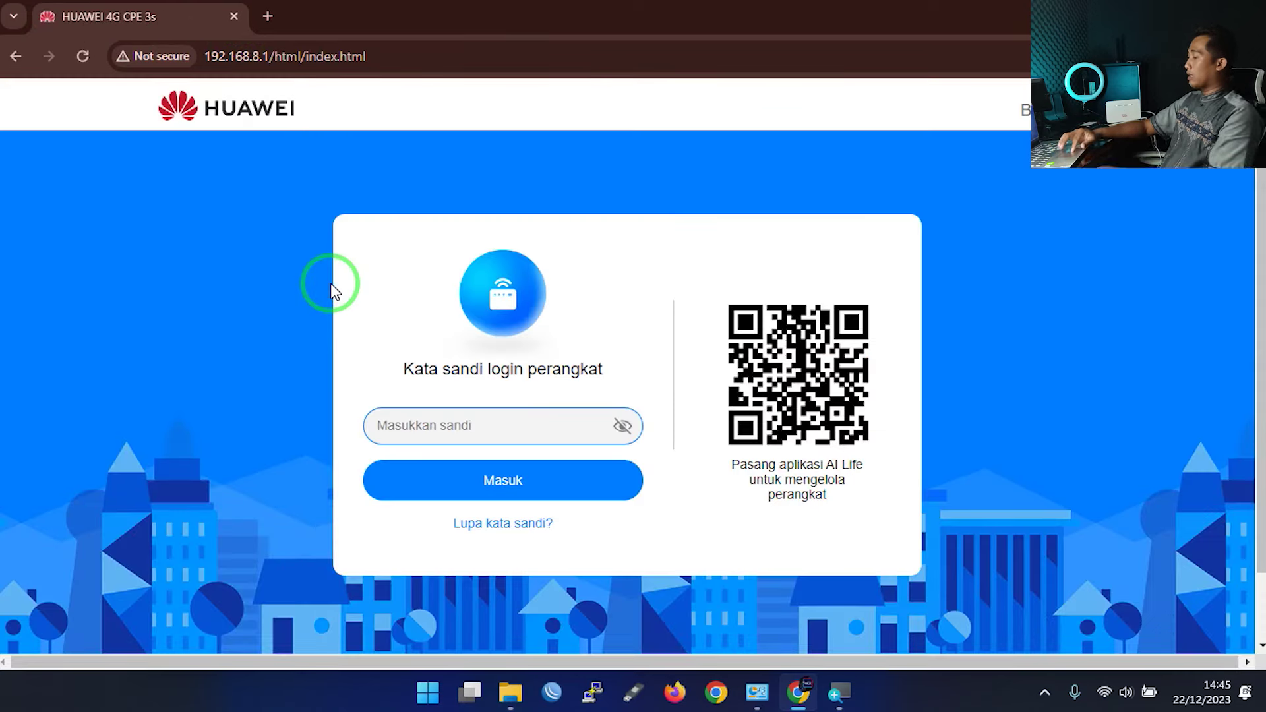
# Try logging in with the browser's saved password and dismiss the saved-passwords warning
pyautogui.click(440, 410)
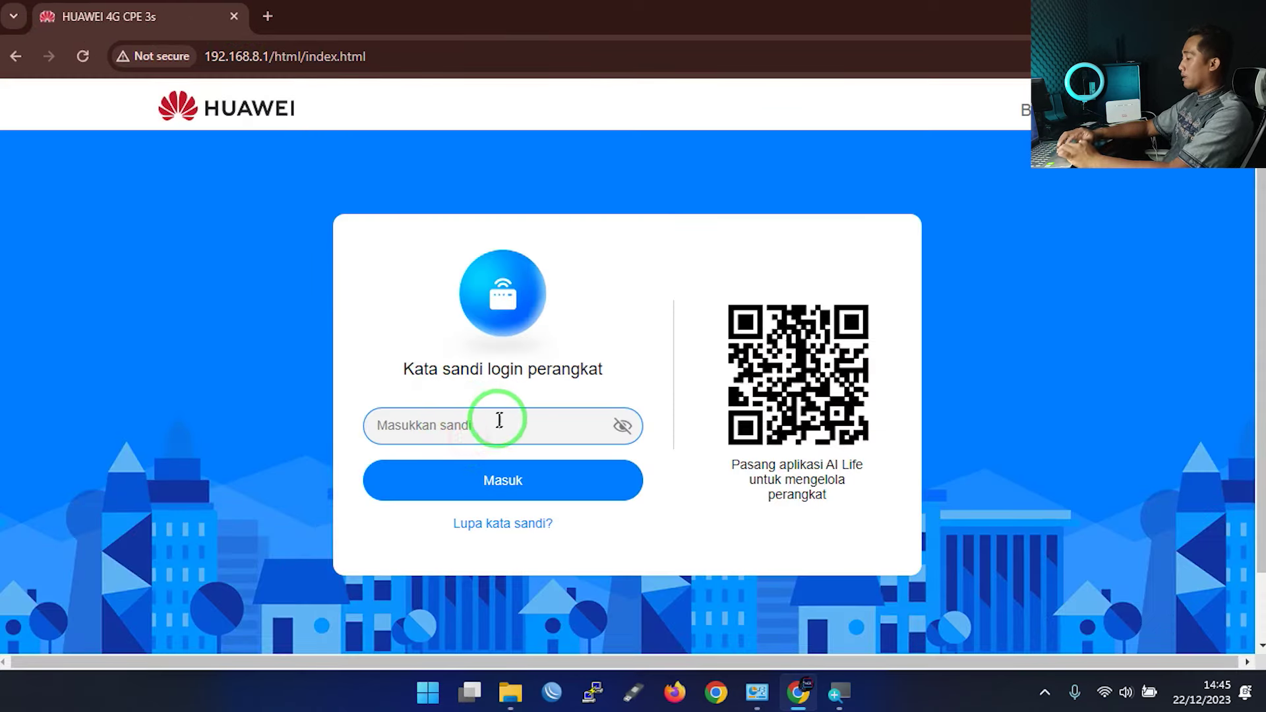
pyautogui.click(523, 467)
pyautogui.click(499, 481)
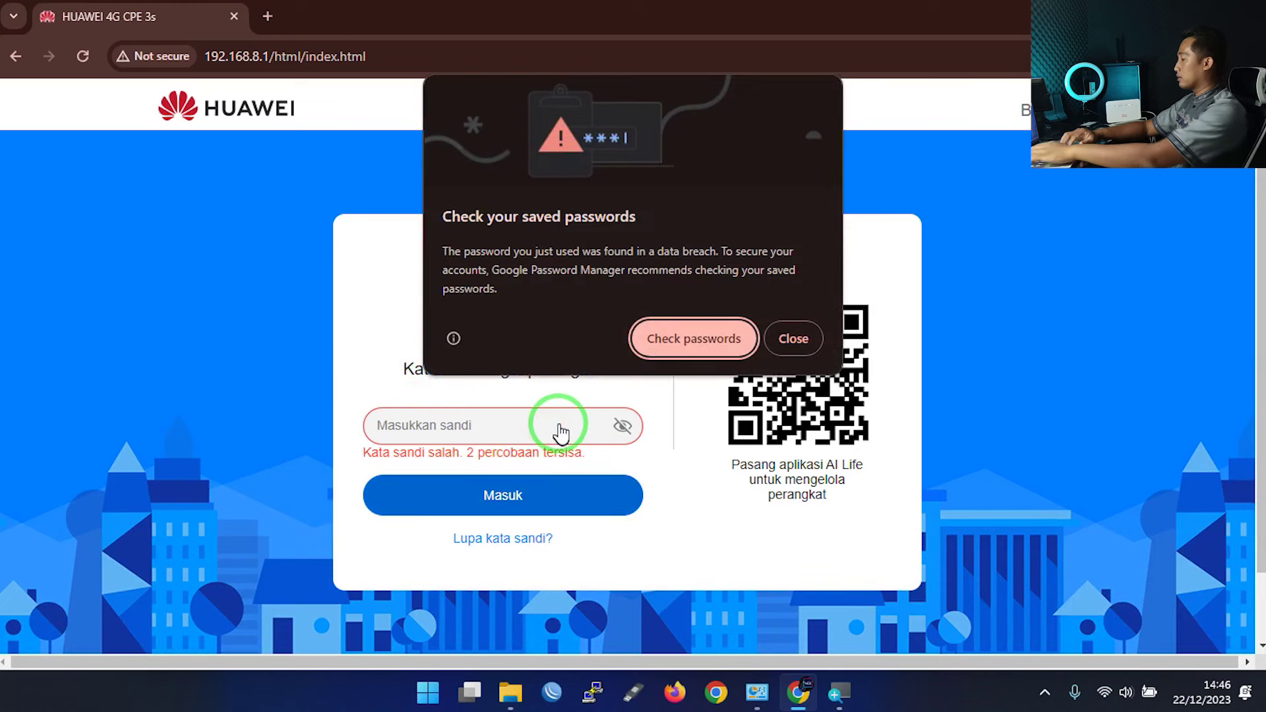
pyautogui.click(521, 425)
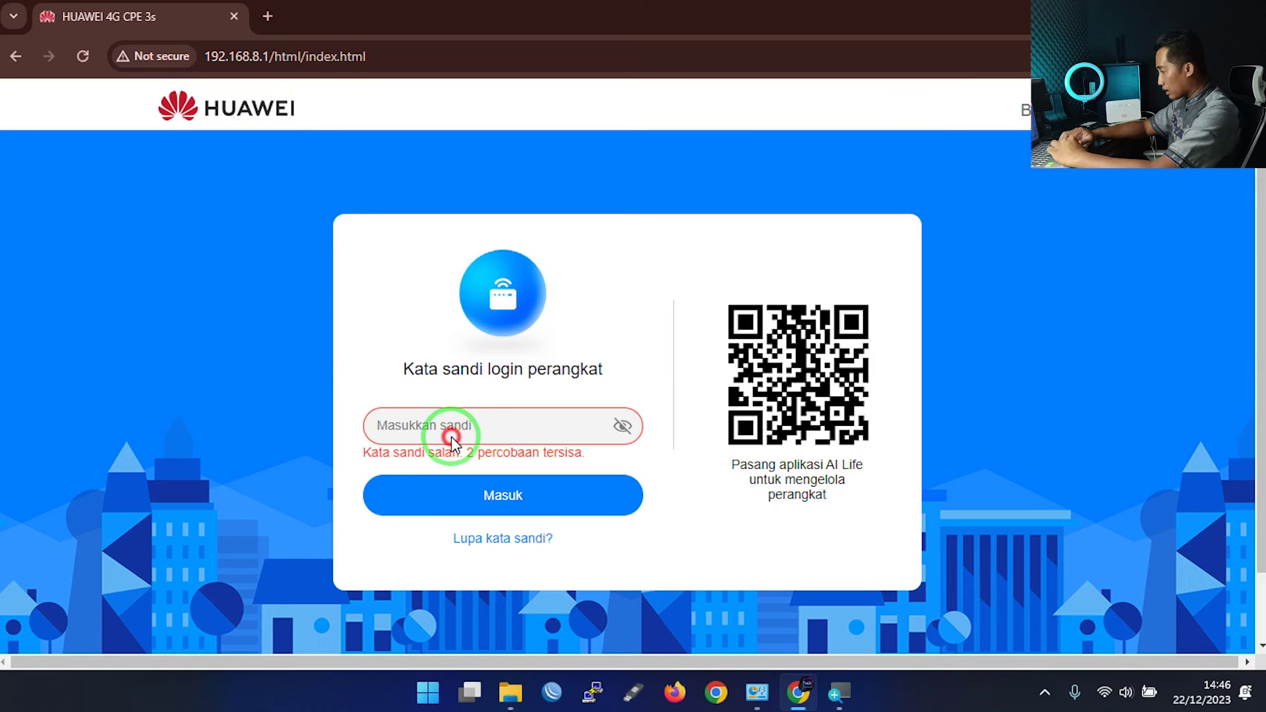
pyautogui.click(485, 425)
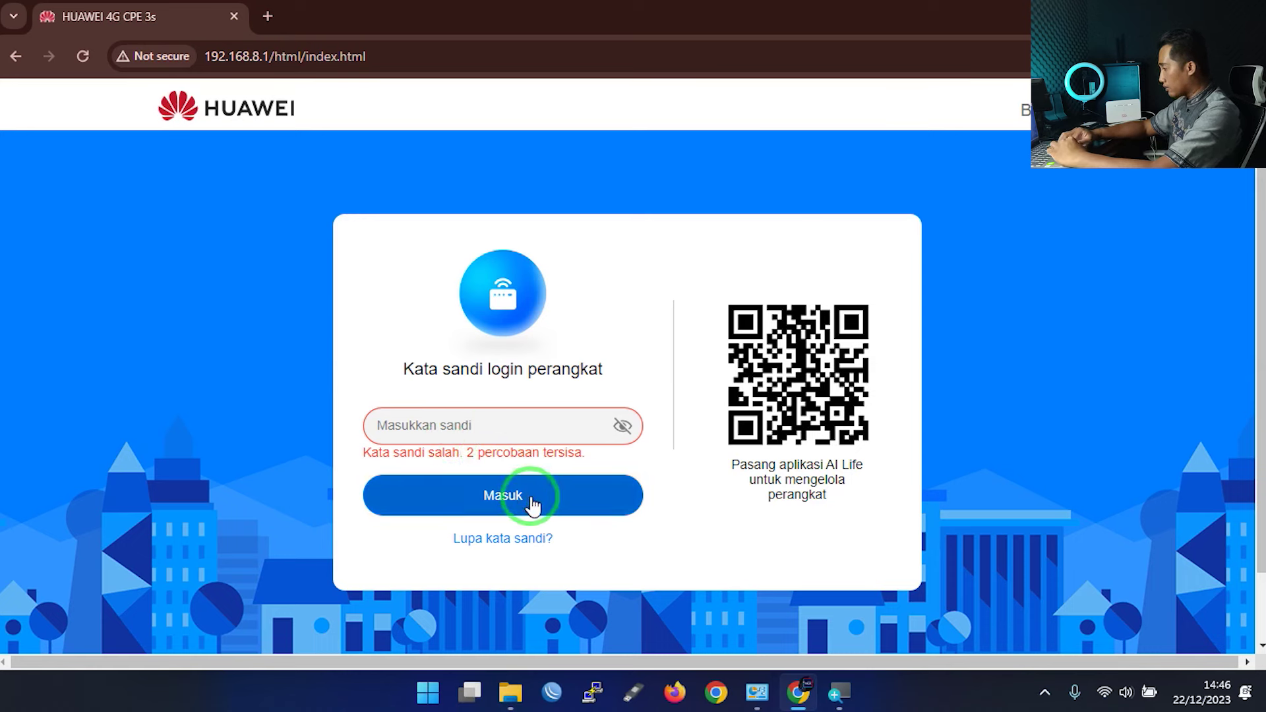
# Reload the login page, sign in with the router password, and save the login in Chrome
pyautogui.click(424, 44)
pyautogui.press('Return')
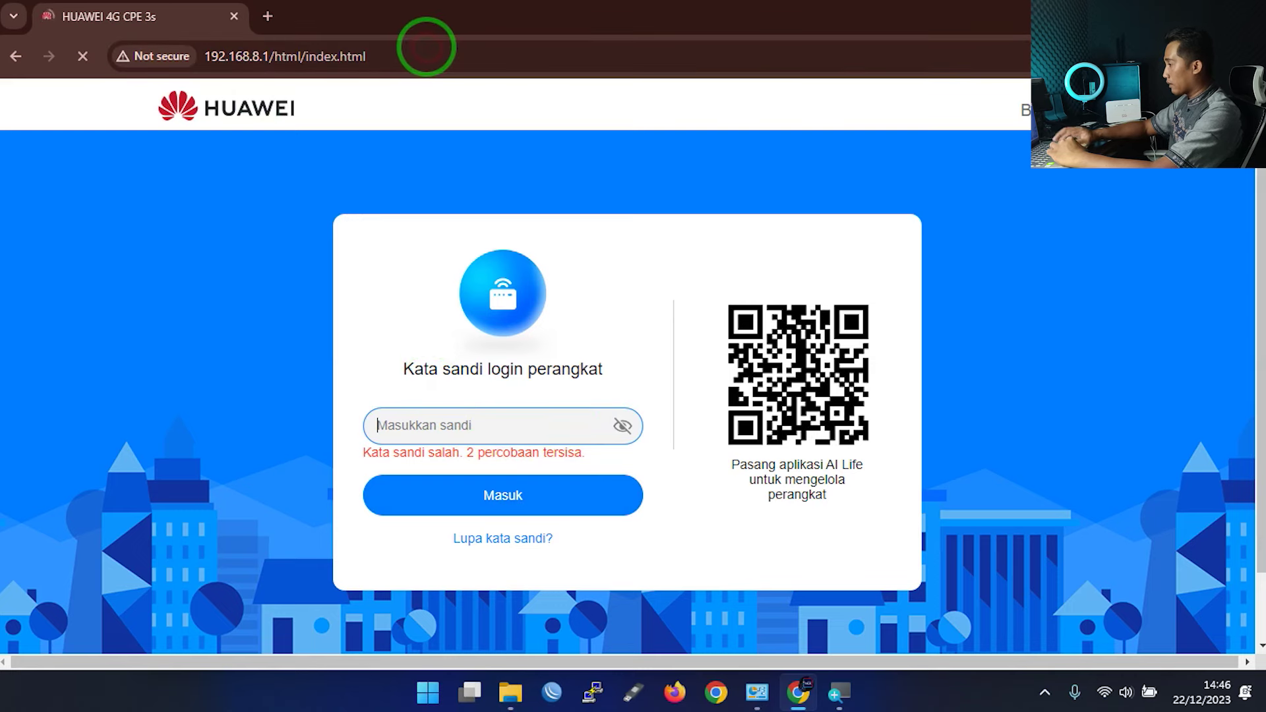
pyautogui.write('•••••••')
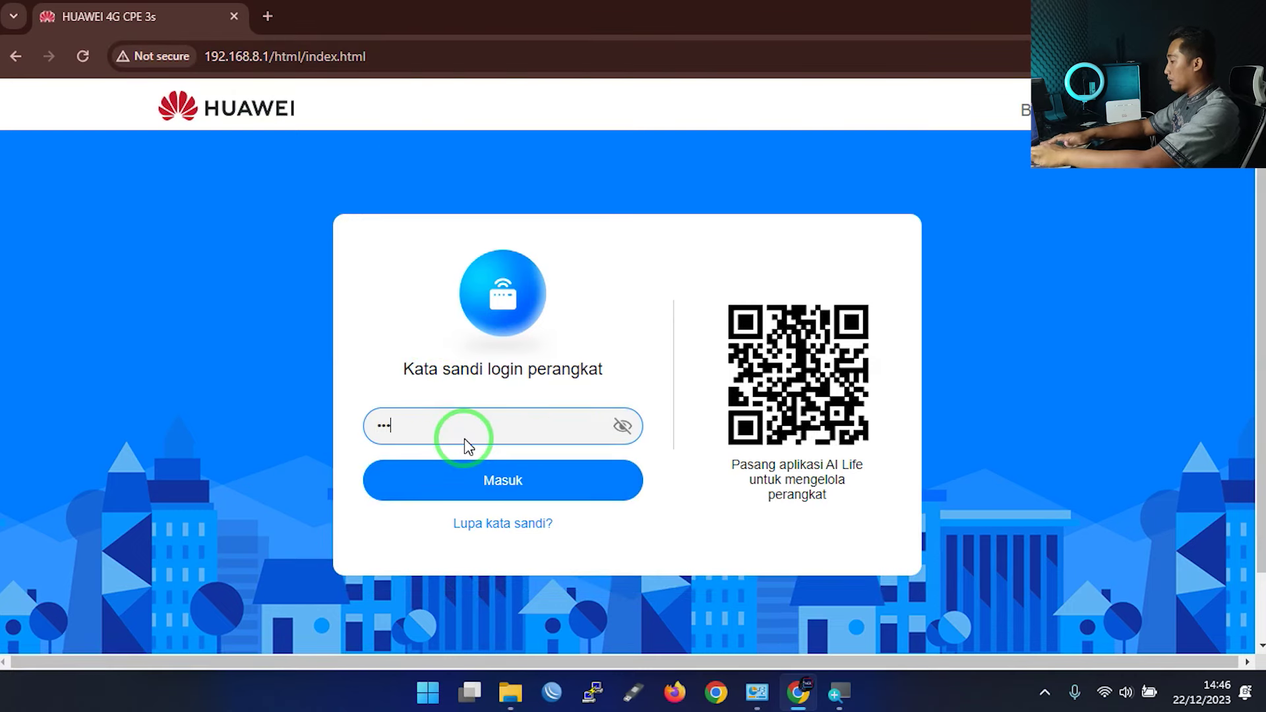
pyautogui.press('Return')
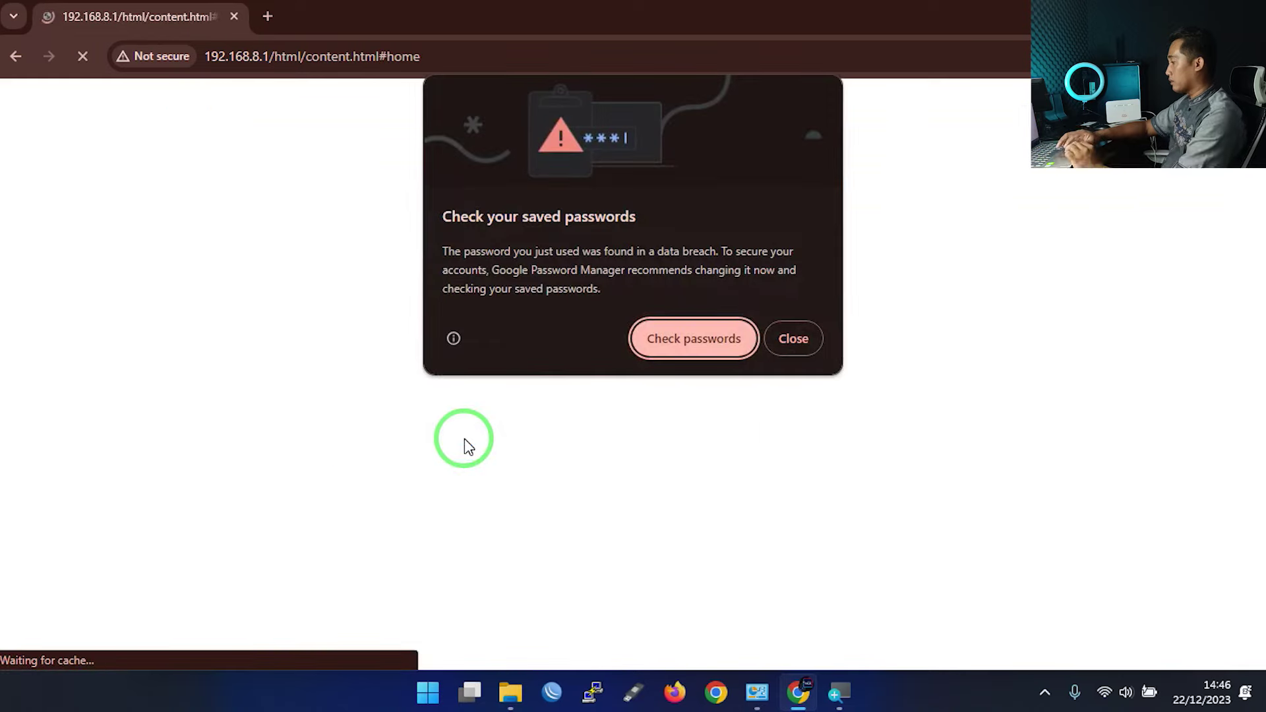
pyautogui.click(811, 343)
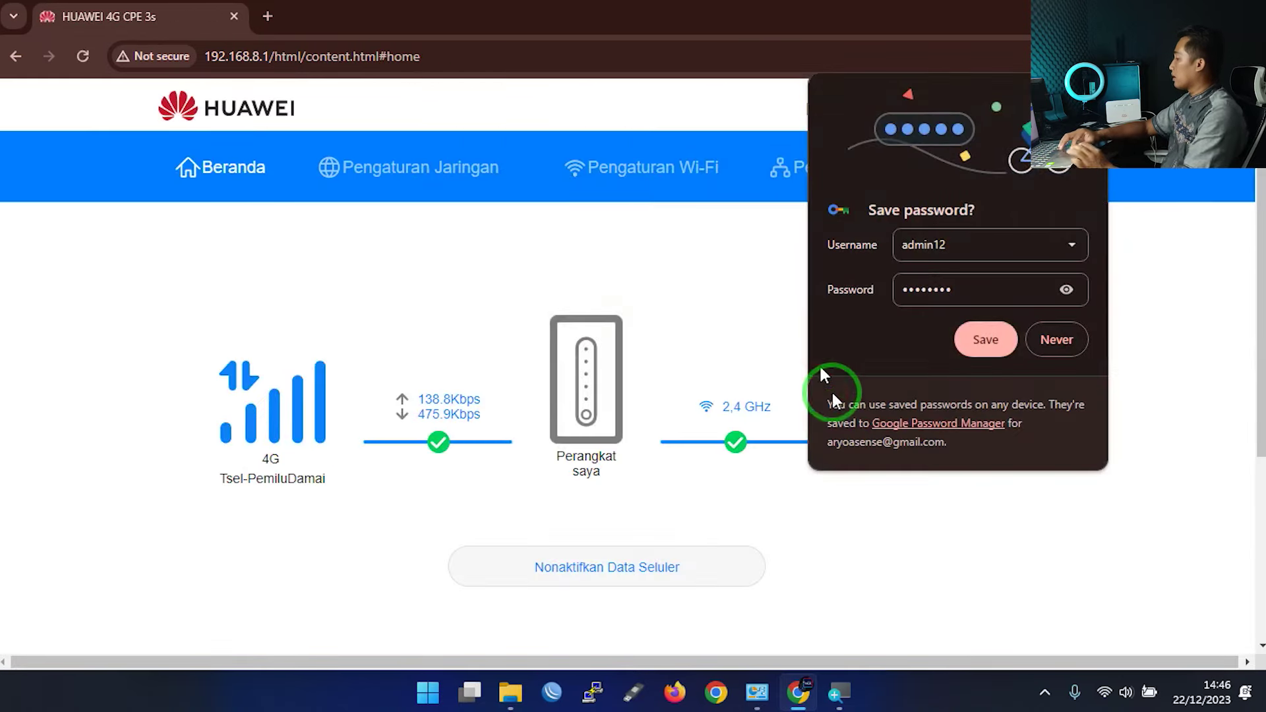
pyautogui.click(987, 340)
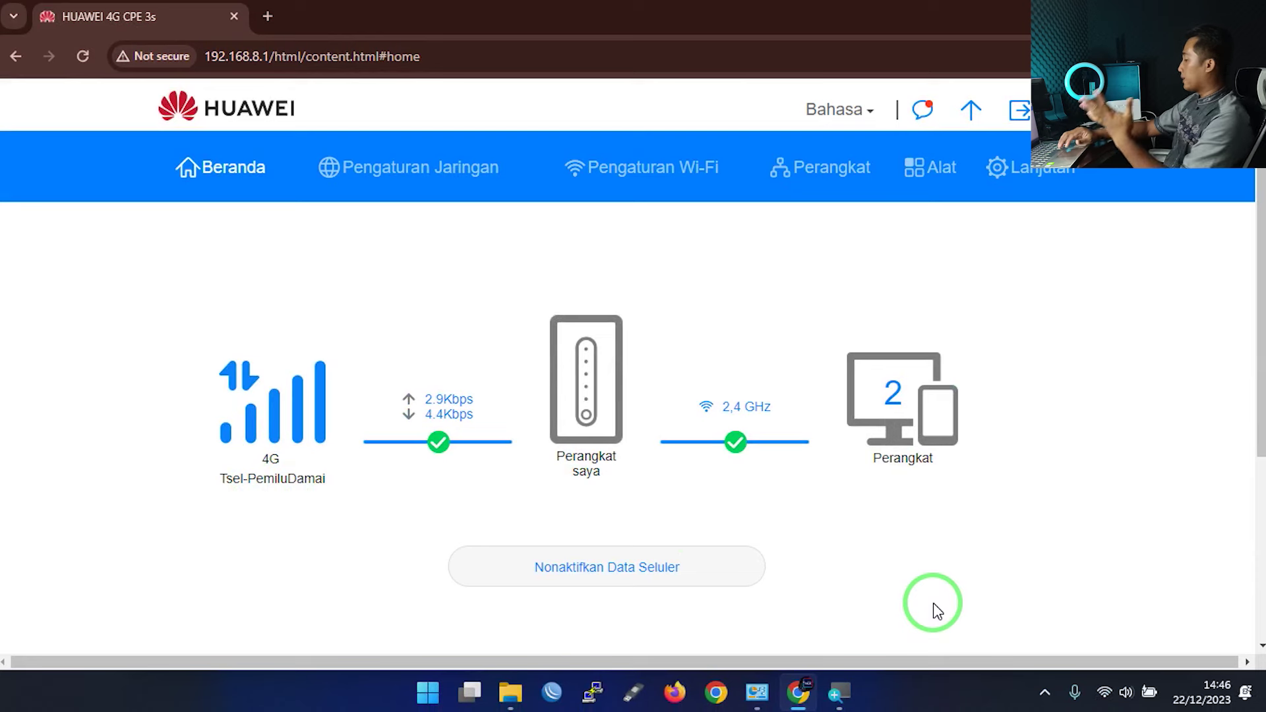
pyautogui.moveTo(758, 692)
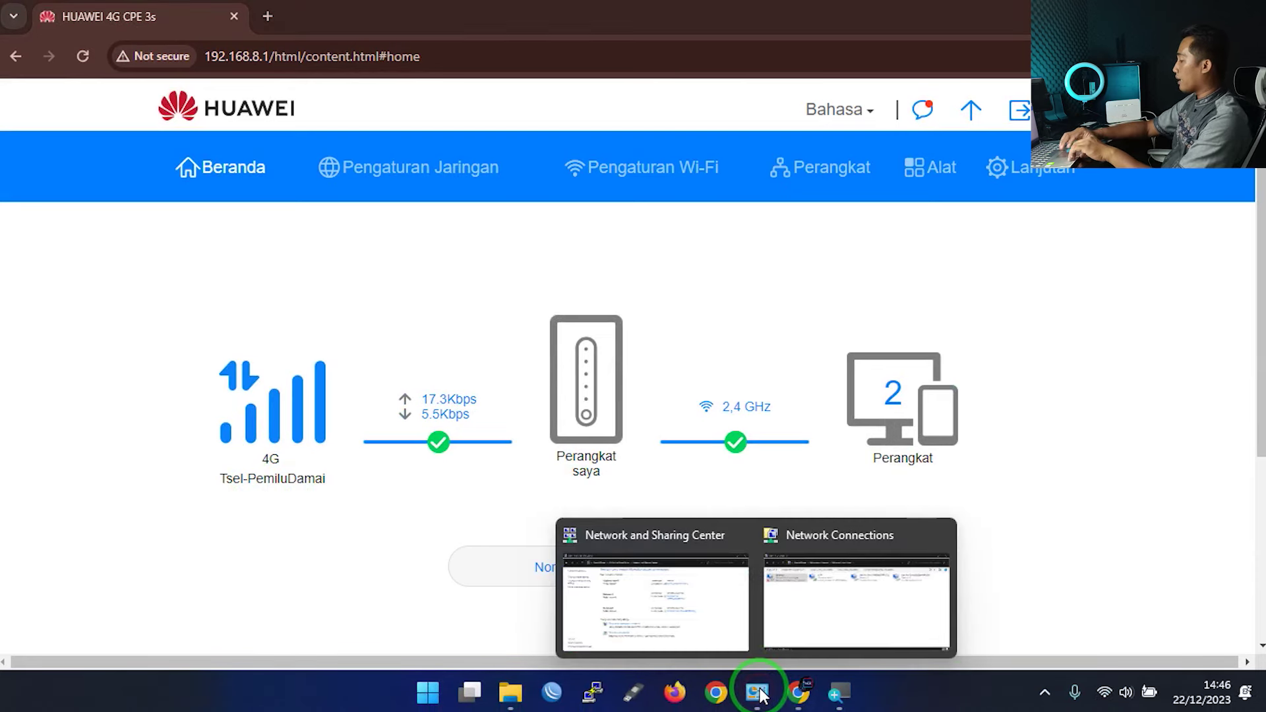
# Open the Wi-Fi adapter's Internet Protocol Version 4 properties from Network and Sharing Center
pyautogui.click(687, 584)
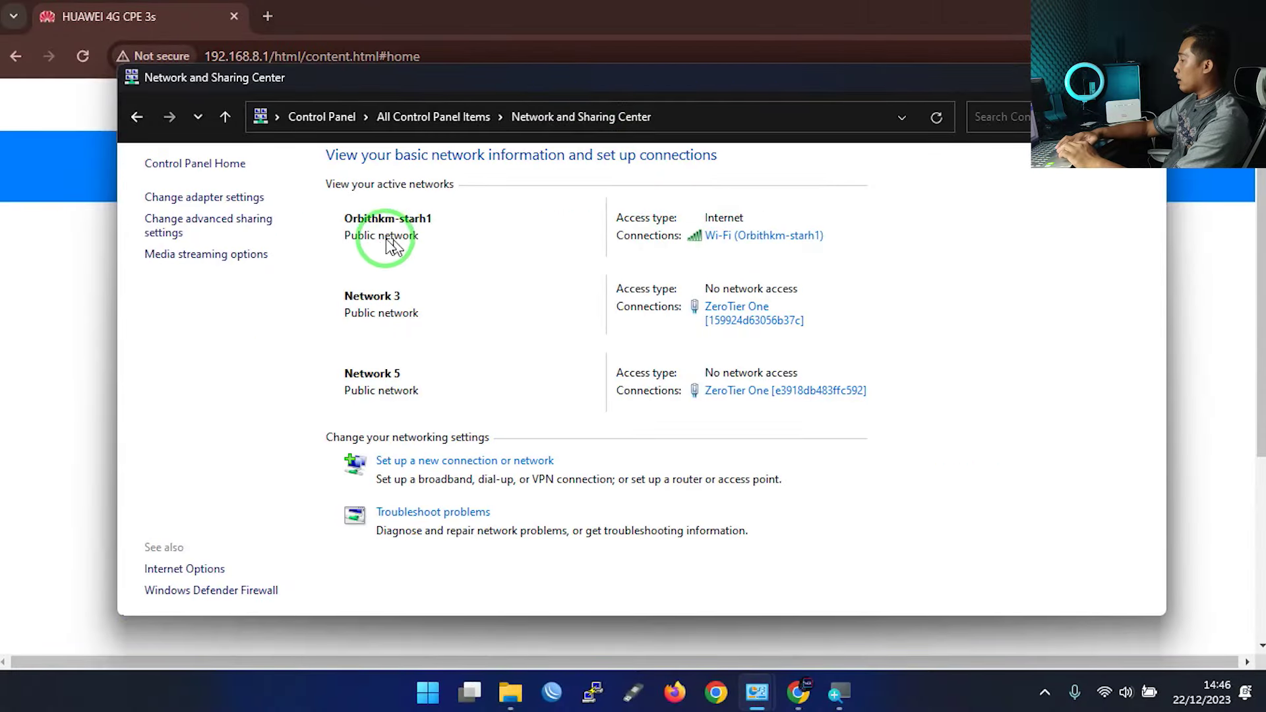
pyautogui.click(767, 237)
pyautogui.click(515, 503)
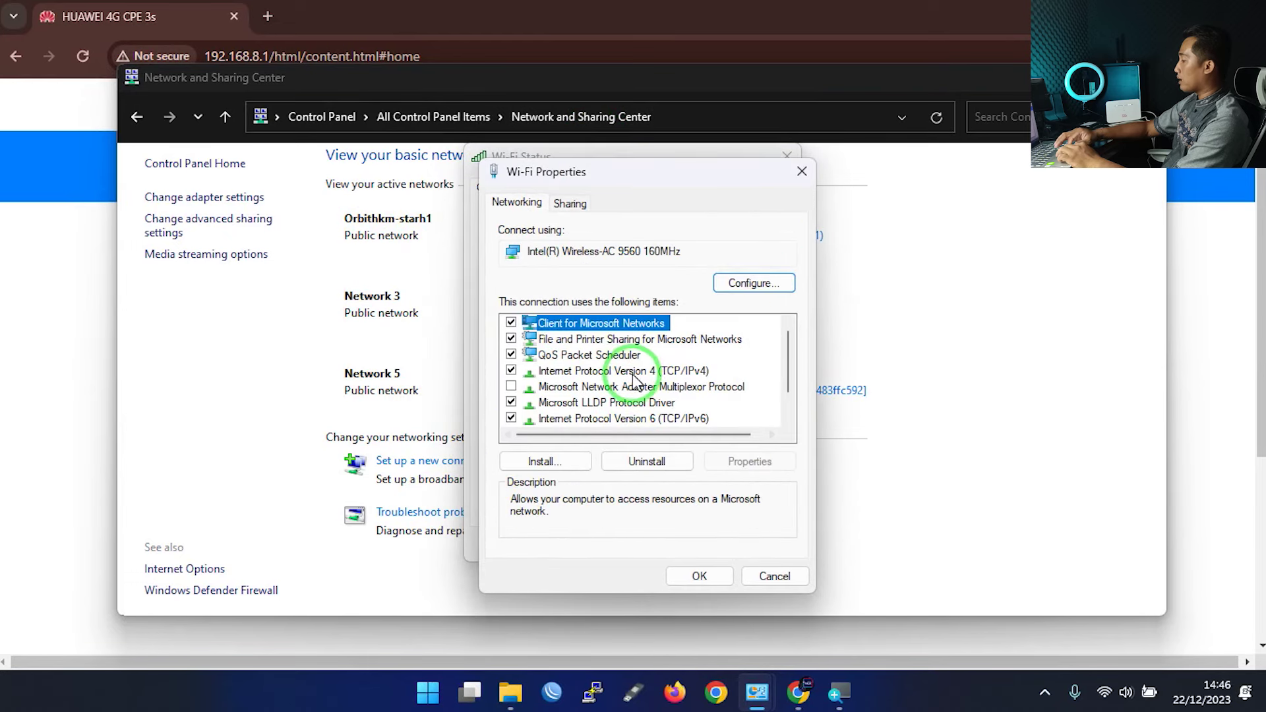
pyautogui.click(628, 373)
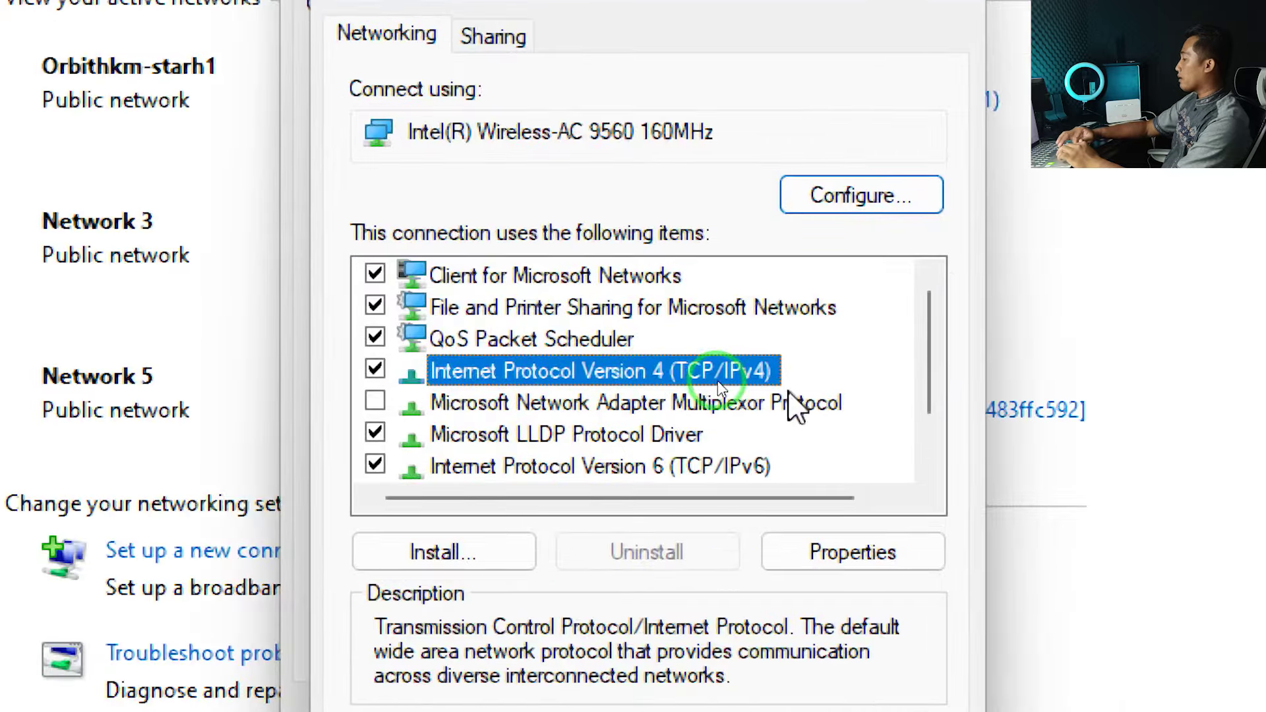
pyautogui.doubleClick(696, 371)
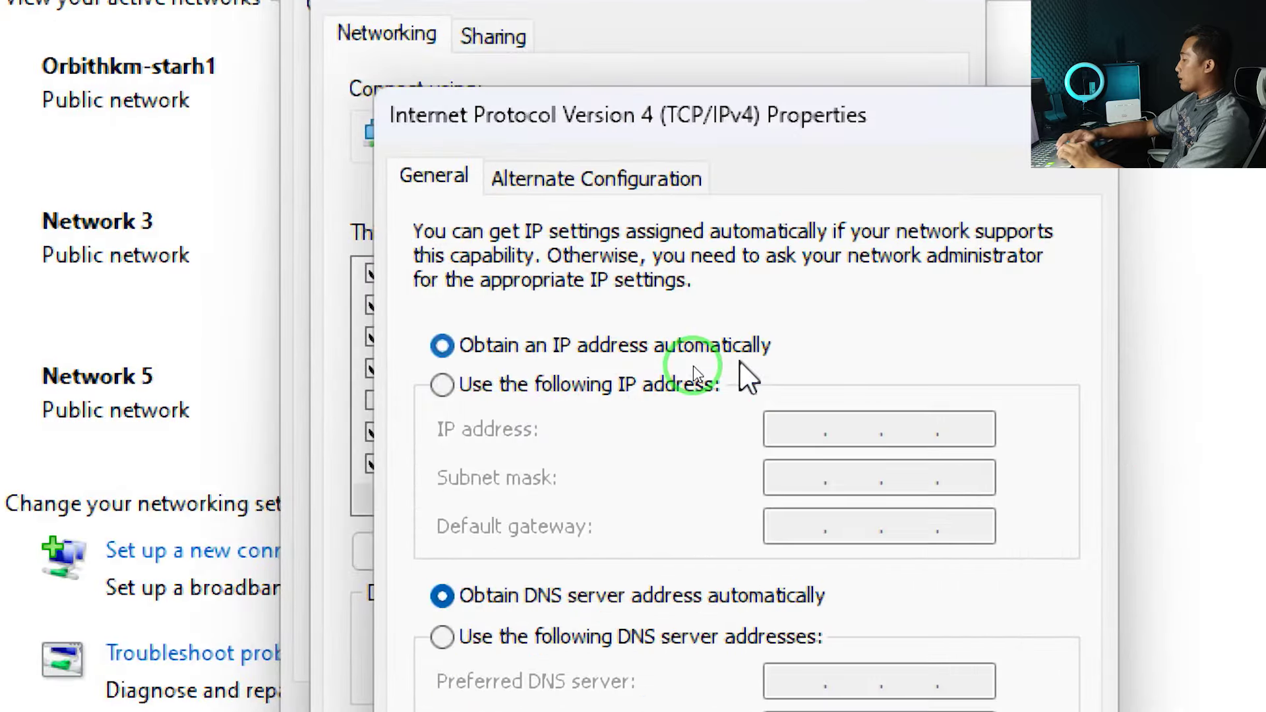
# Set static IPv4 192.168.8.101, mask 255.255.255.0, gateway 192.168.8.1, and accept the multiple-gateways warning
pyautogui.click(496, 390)
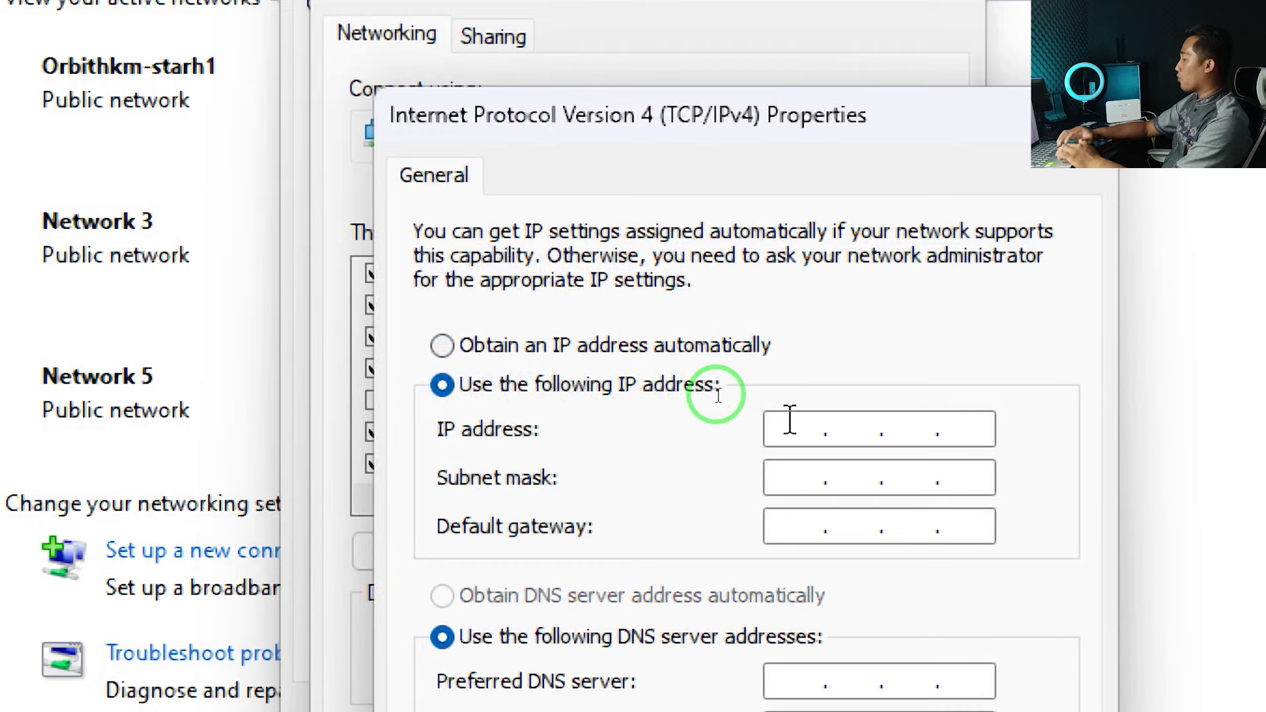
pyautogui.write('192 . 168 . ')
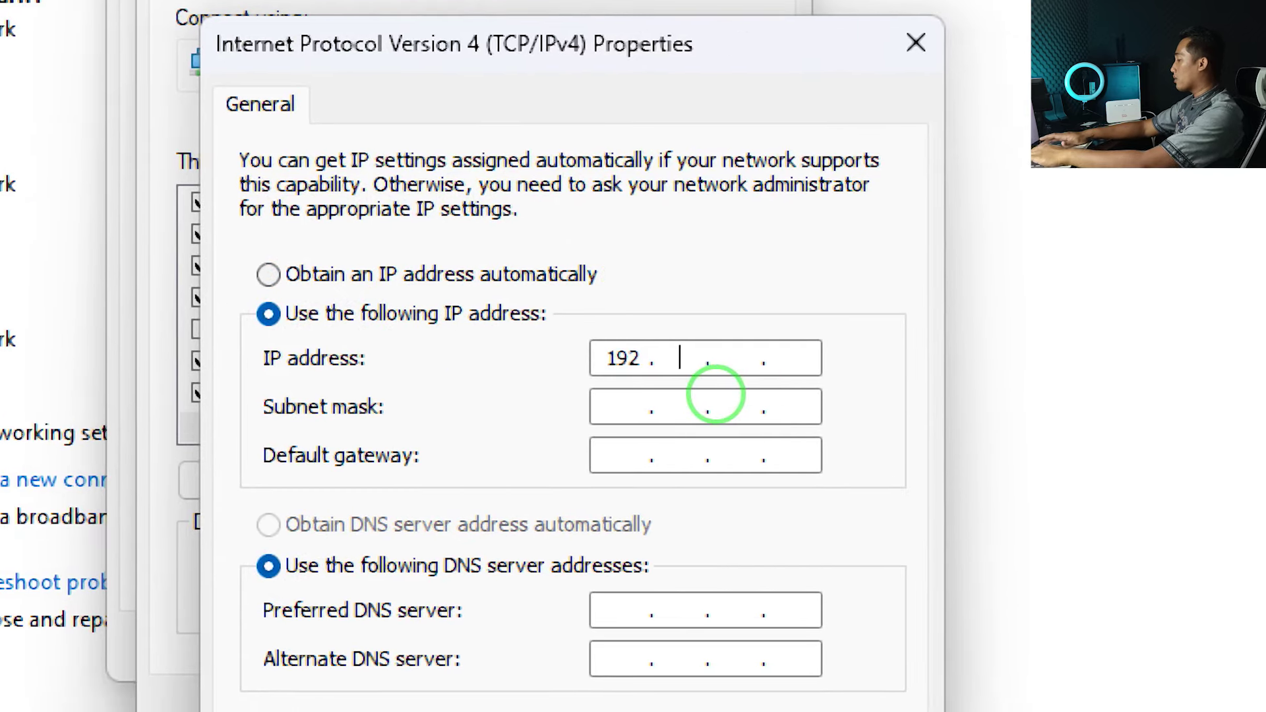
pyautogui.write('8 ')
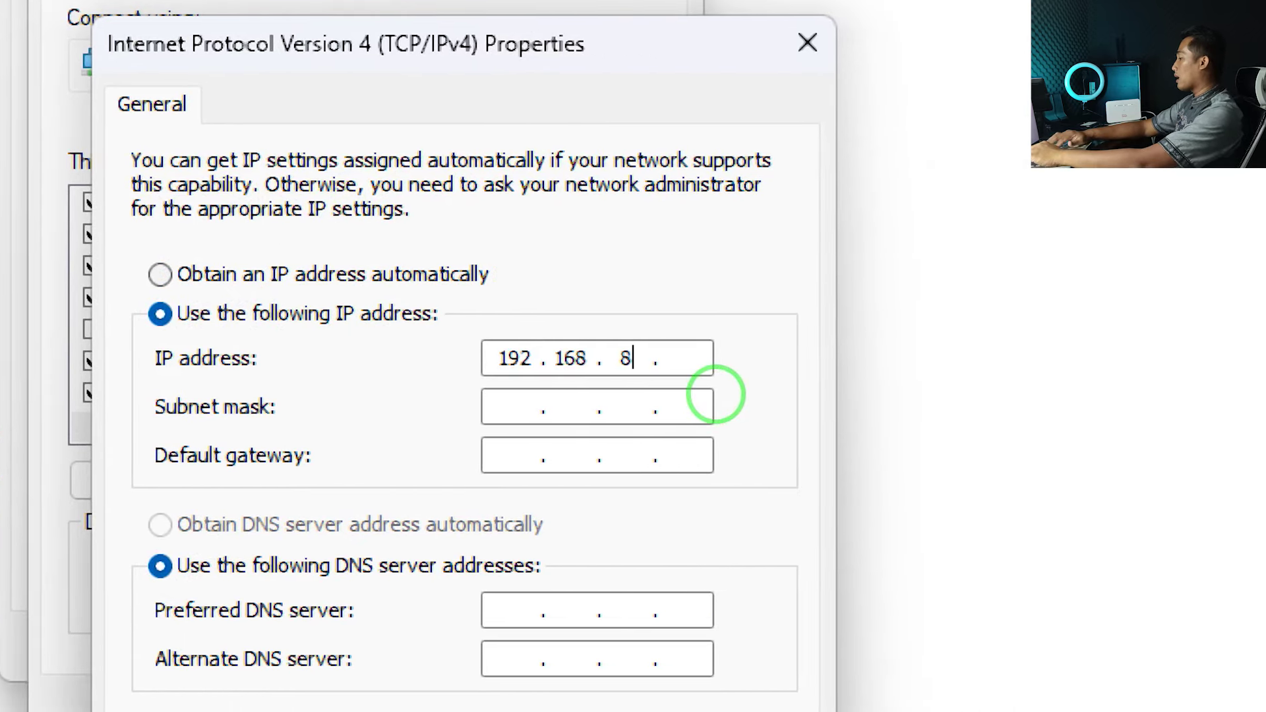
pyautogui.write('. ')
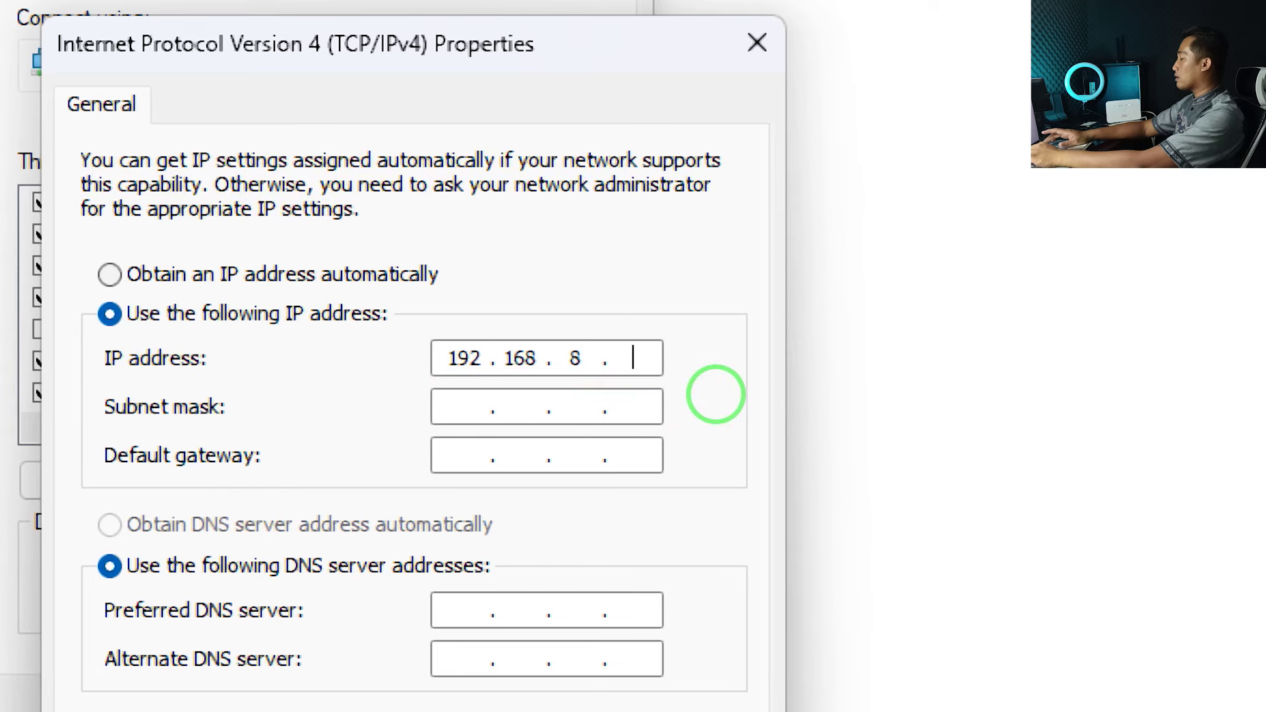
pyautogui.write('101')
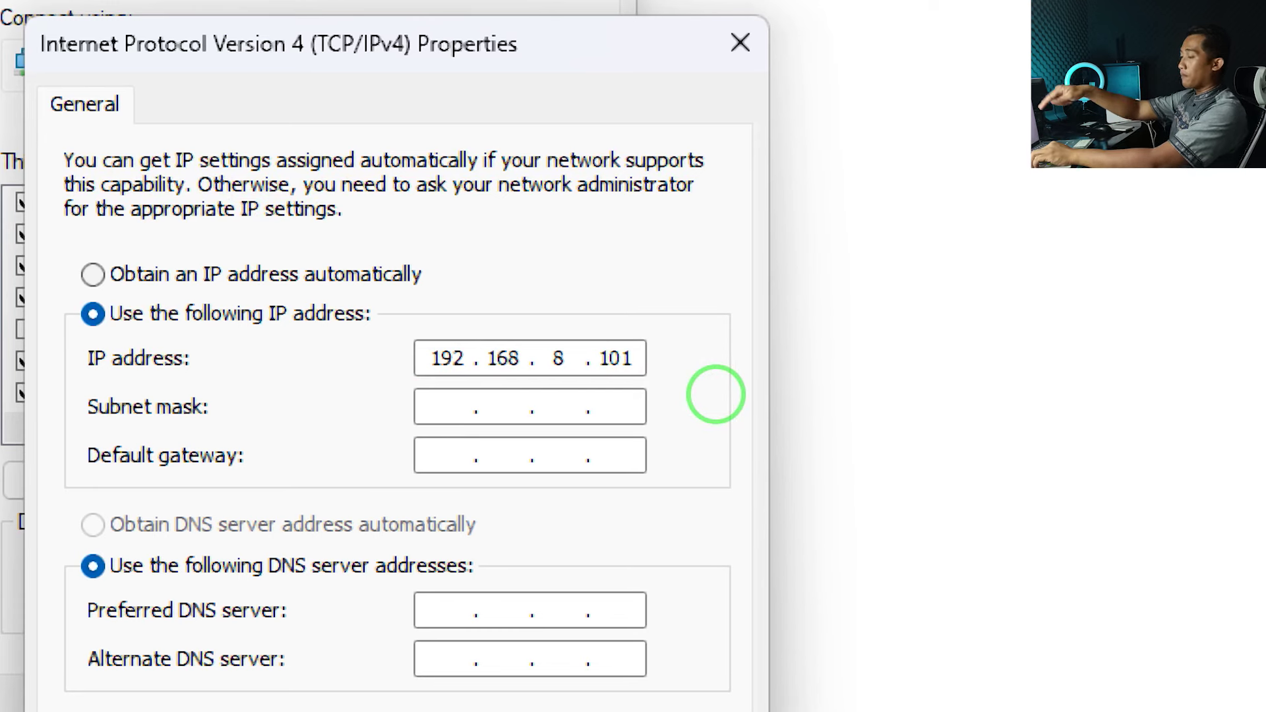
pyautogui.press('Tab')
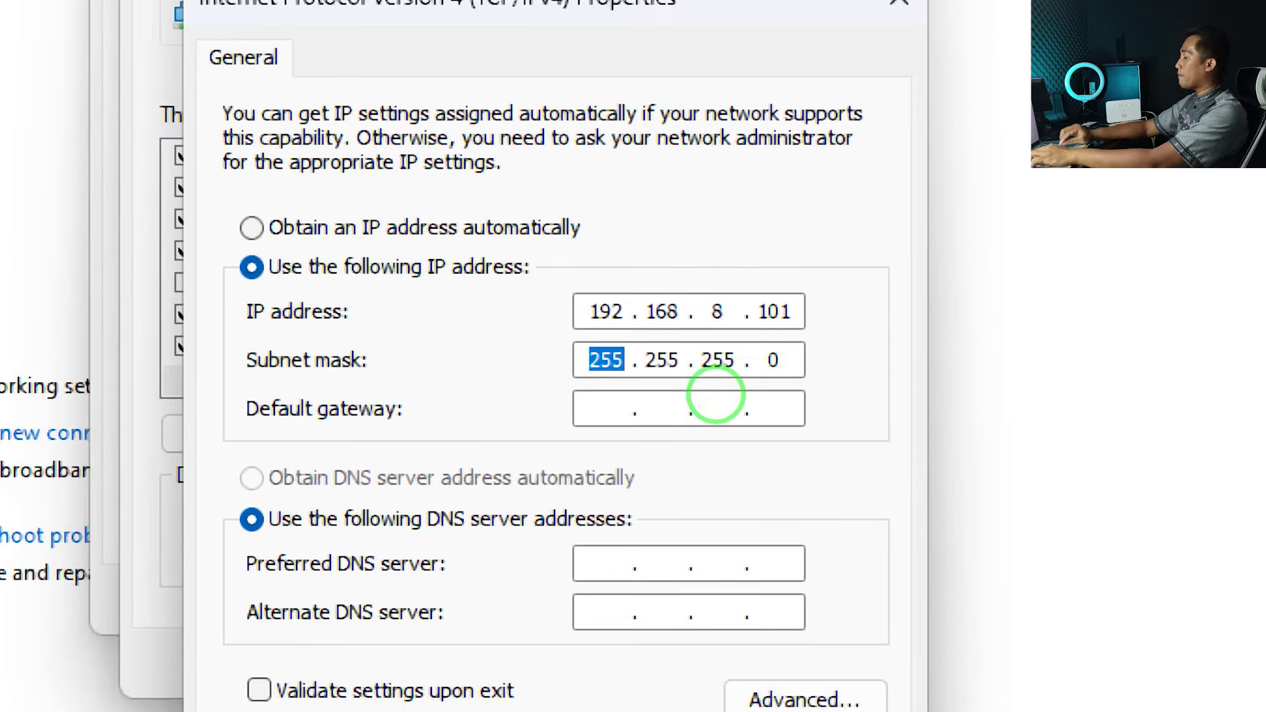
pyautogui.write('192 . 1')
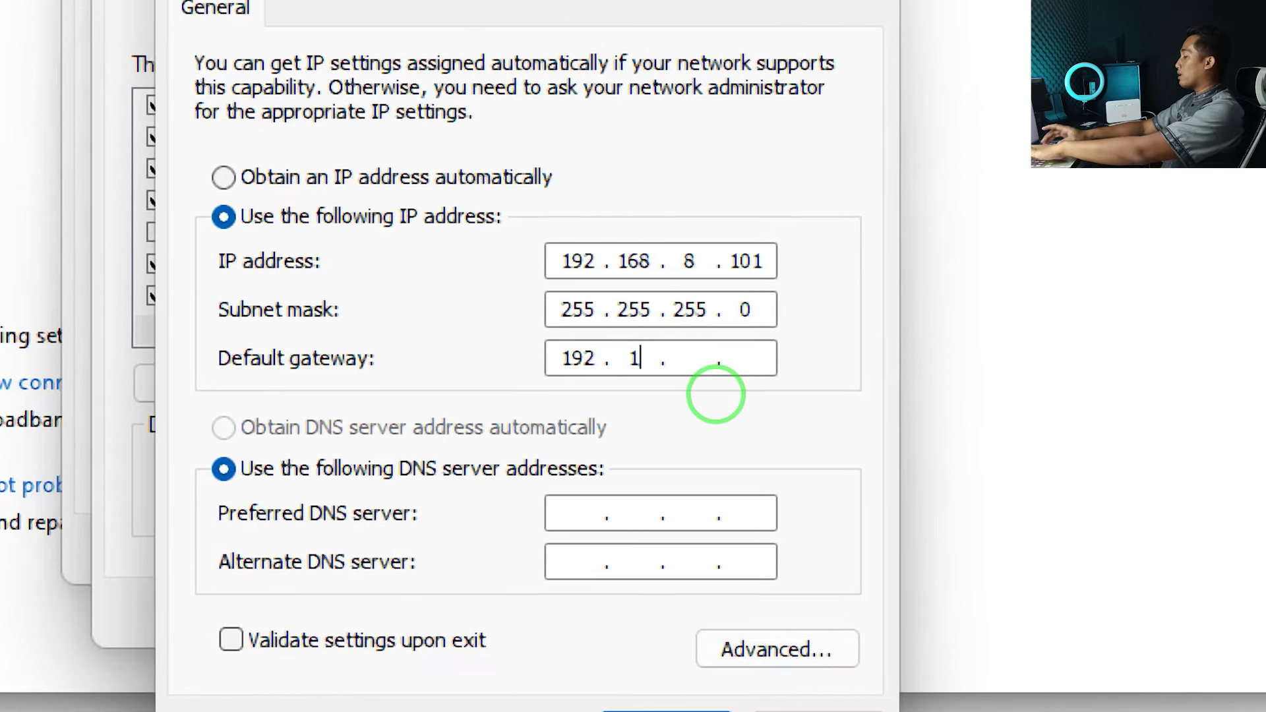
pyautogui.write('68 . 8 . ')
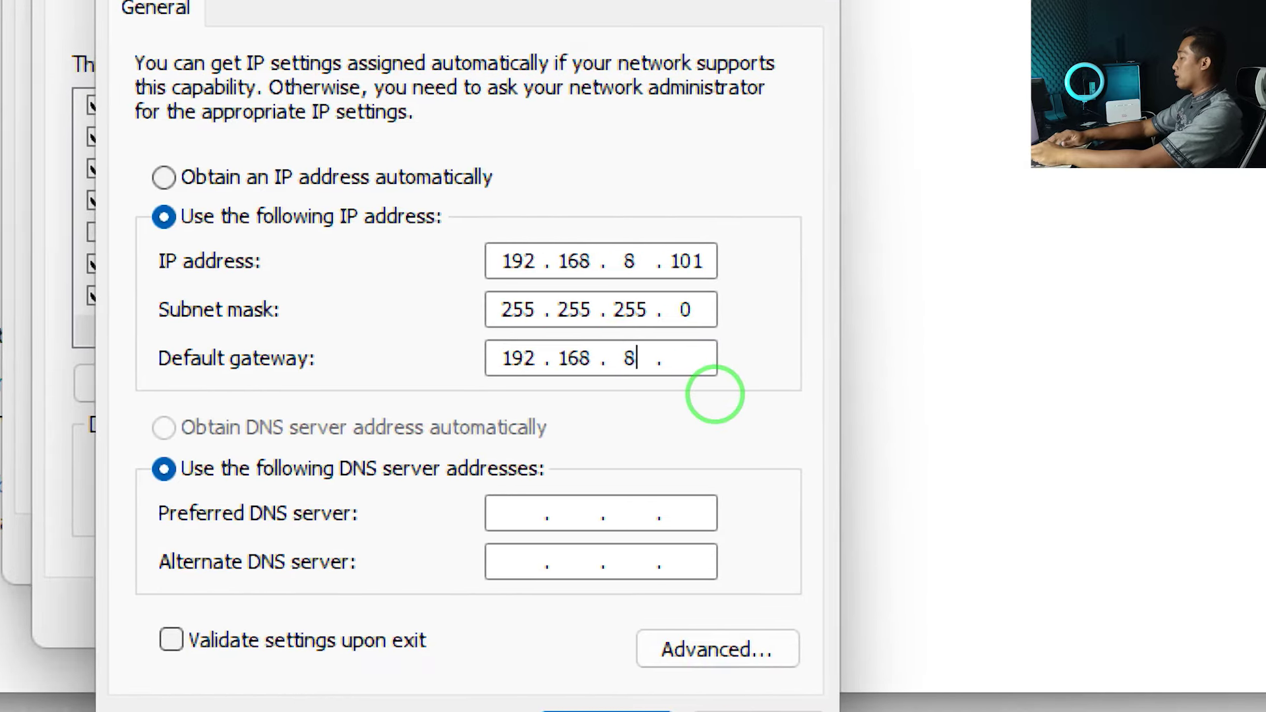
pyautogui.write('1')
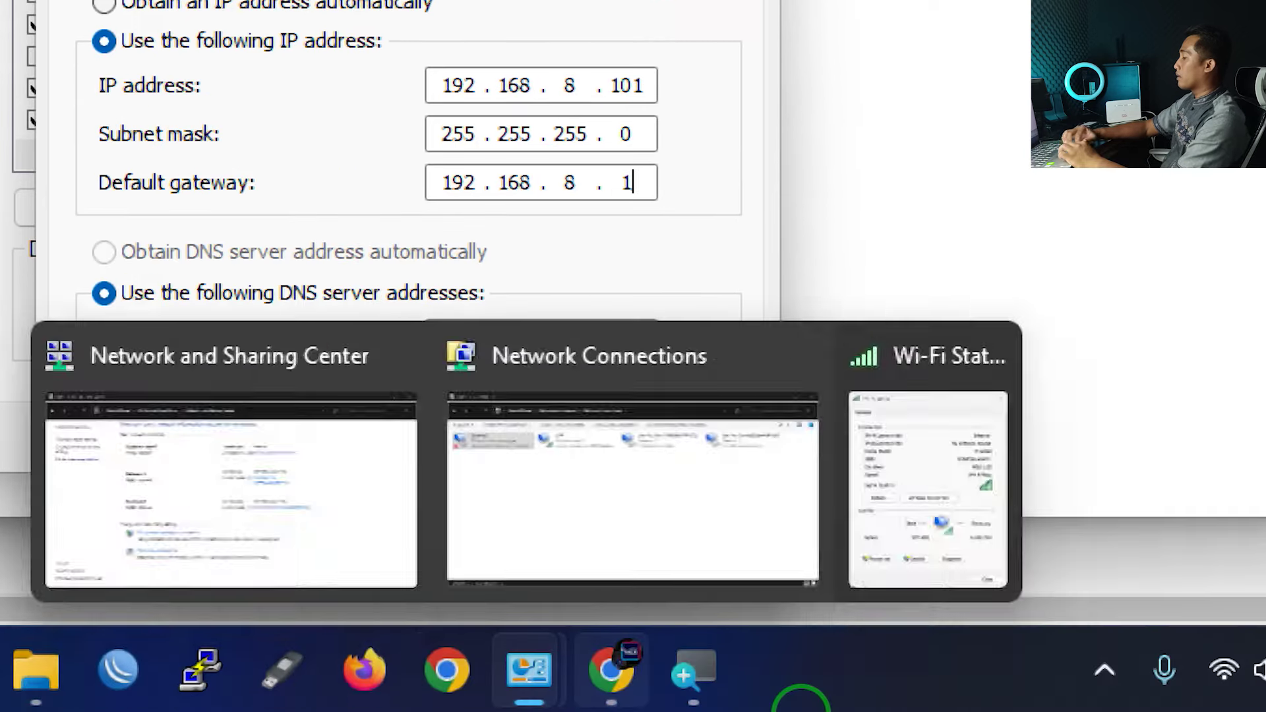
pyautogui.moveTo(612, 709)
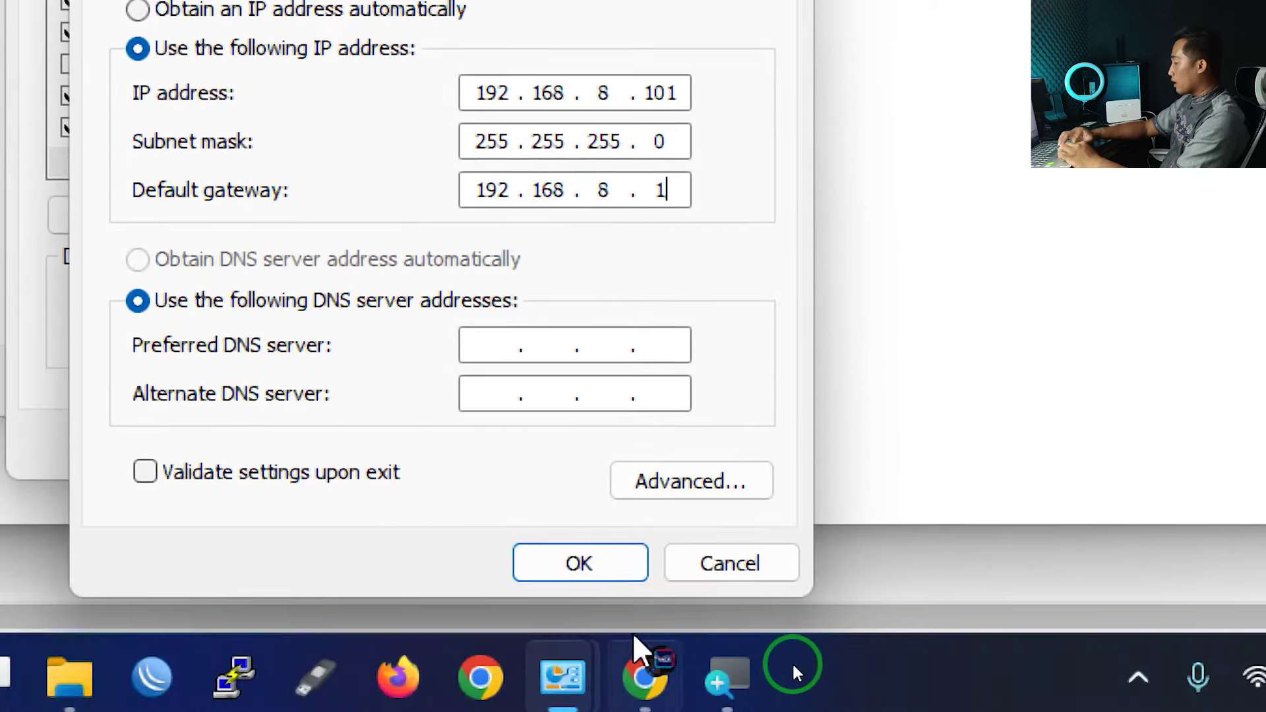
pyautogui.click(613, 692)
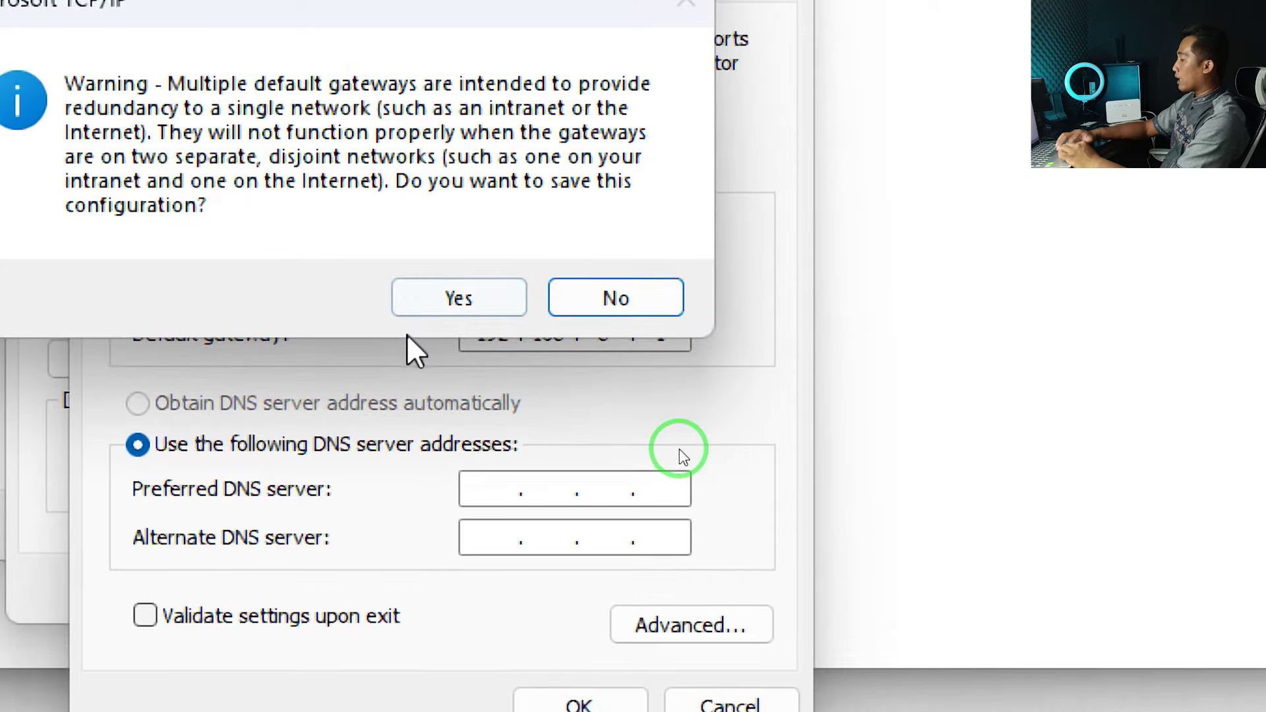
pyautogui.click(439, 165)
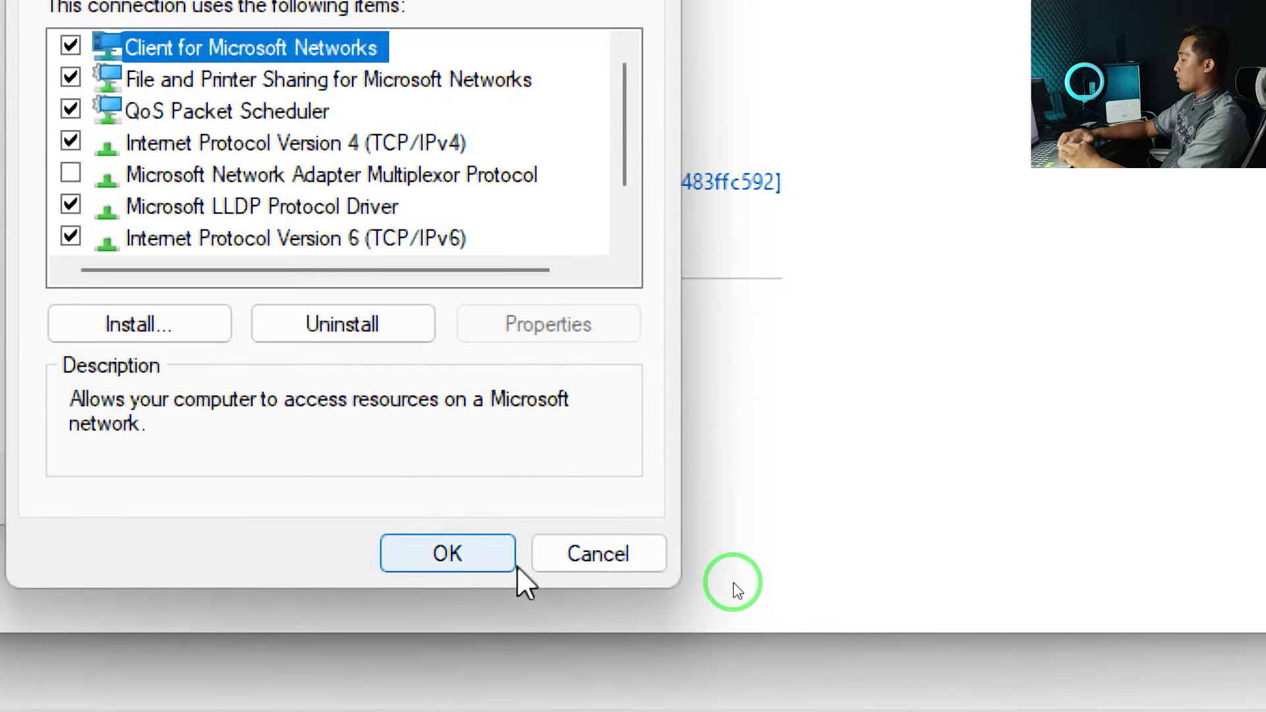
# Close the adapter properties and Wi-Fi status windows, returning to the router page
pyautogui.click(509, 564)
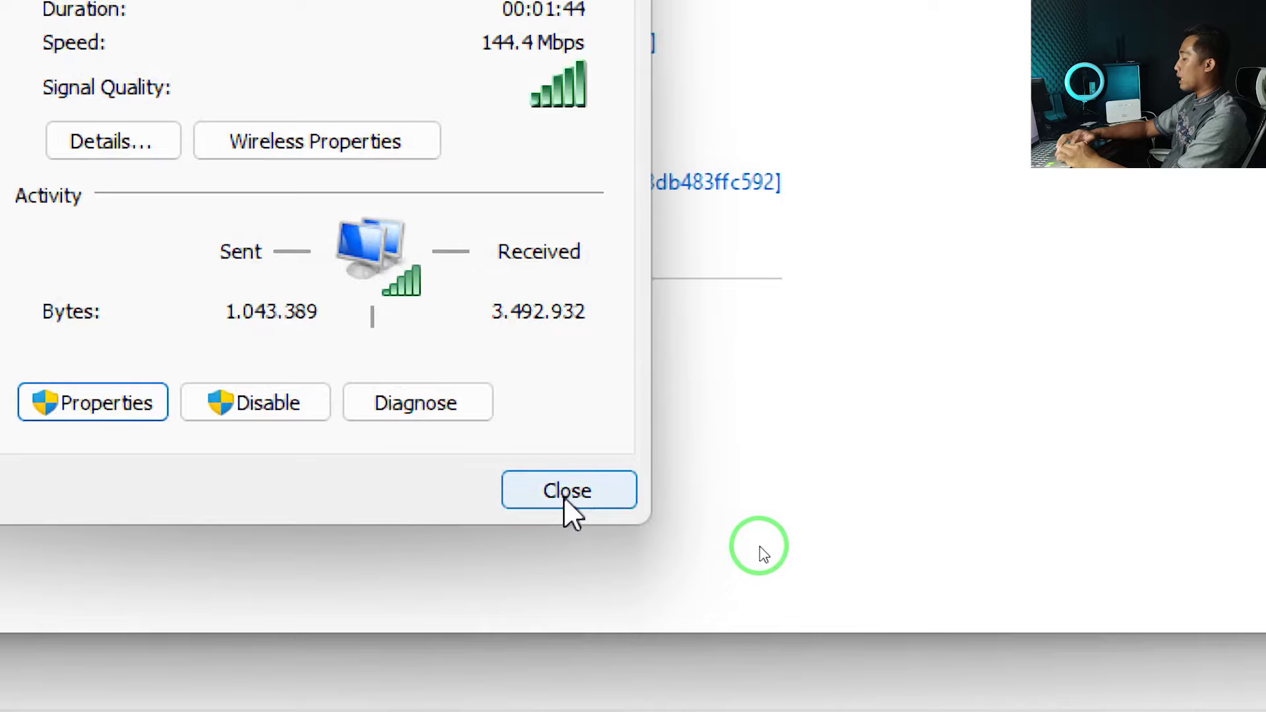
pyautogui.click(565, 495)
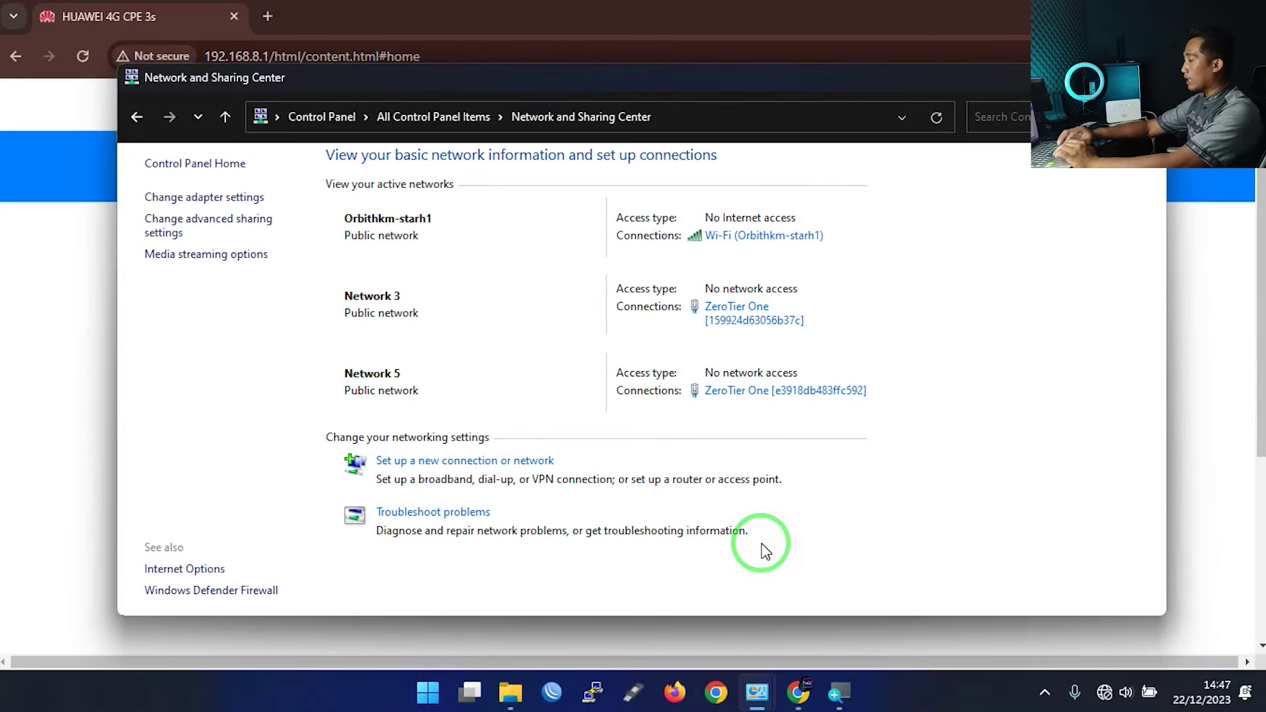
pyautogui.click(101, 342)
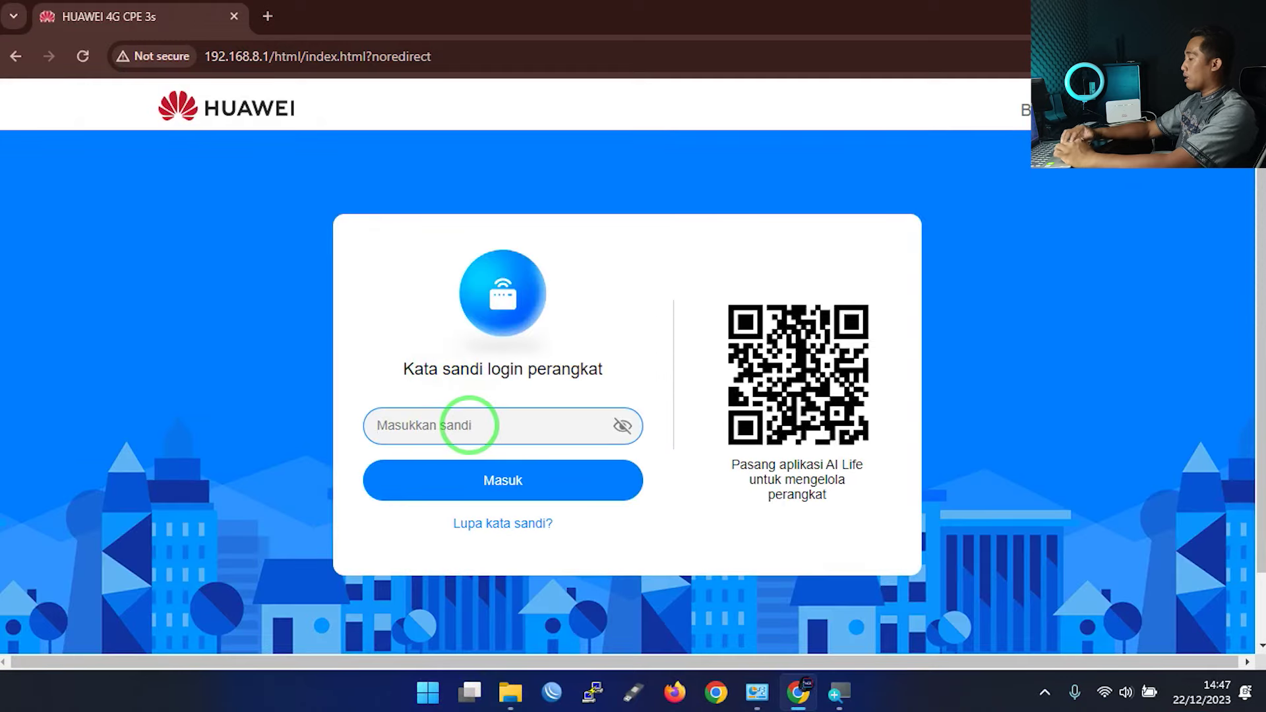
# Log in to the Huawei CPE with the saved password, decline Chrome's save prompt, and open Pengaturan Jaringan
pyautogui.click(470, 426)
pyautogui.click(517, 466)
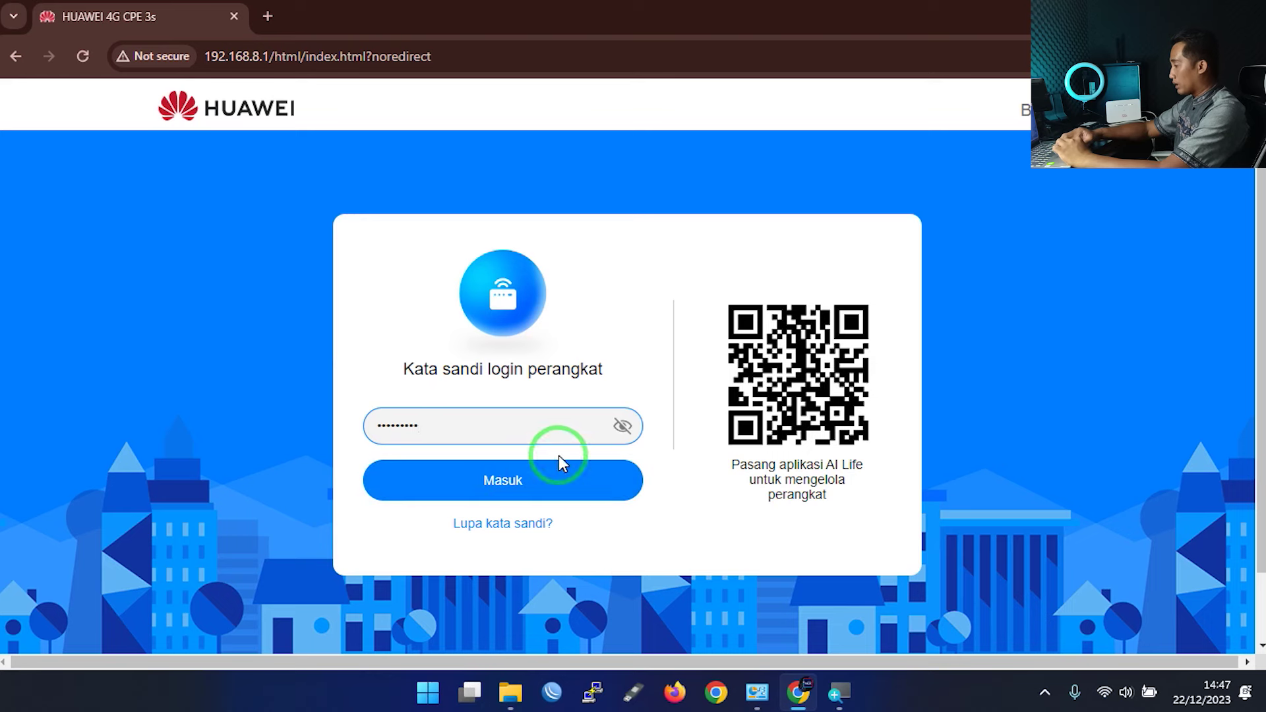
pyautogui.click(619, 427)
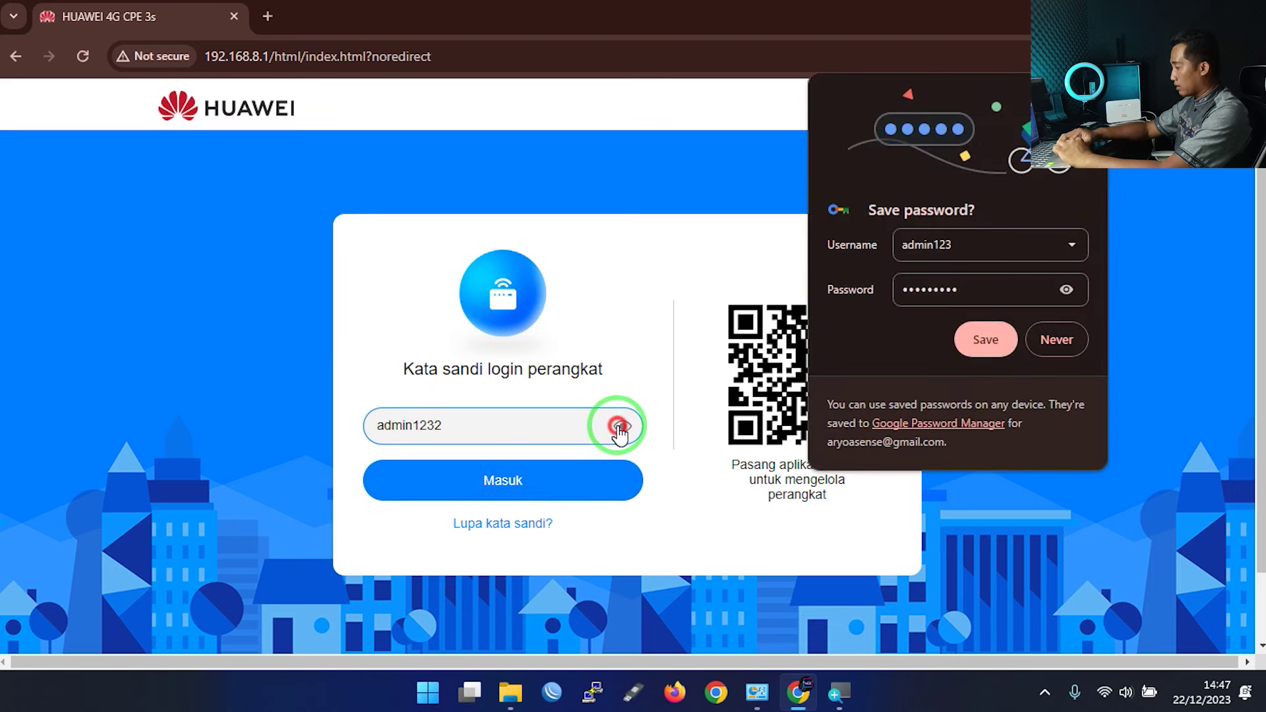
pyautogui.click(620, 427)
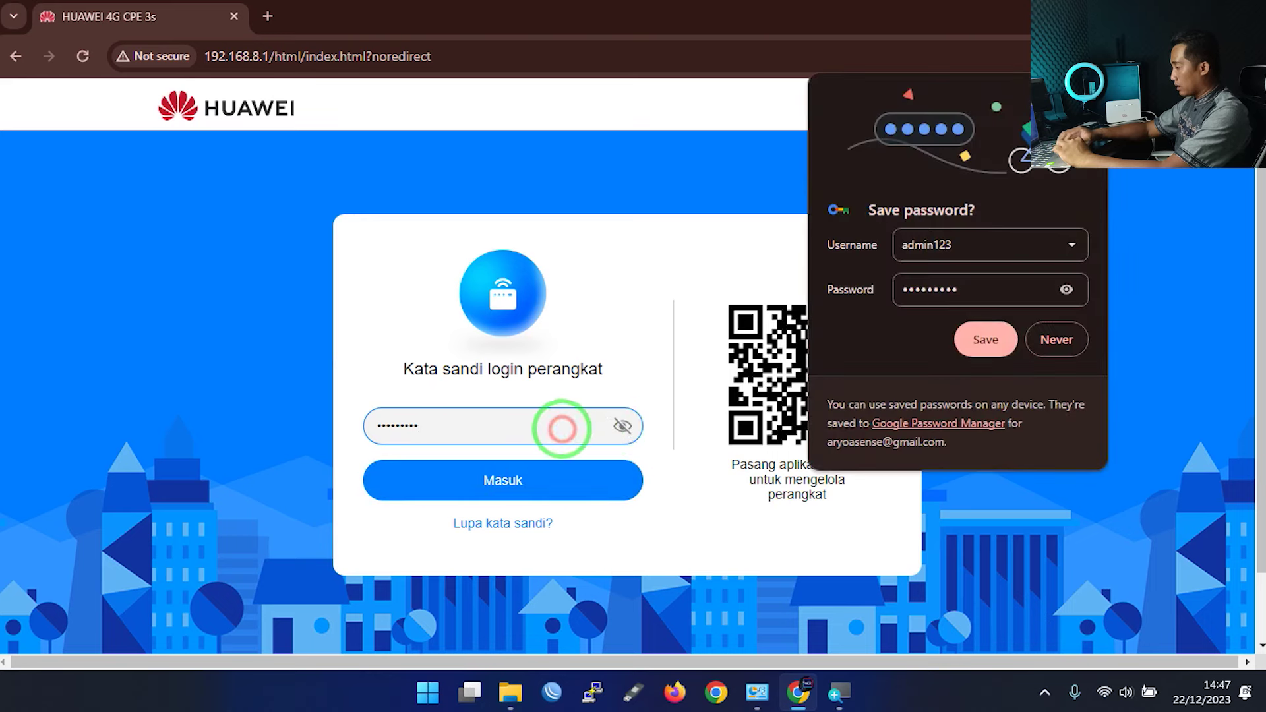
pyautogui.click(573, 482)
pyautogui.click(1055, 341)
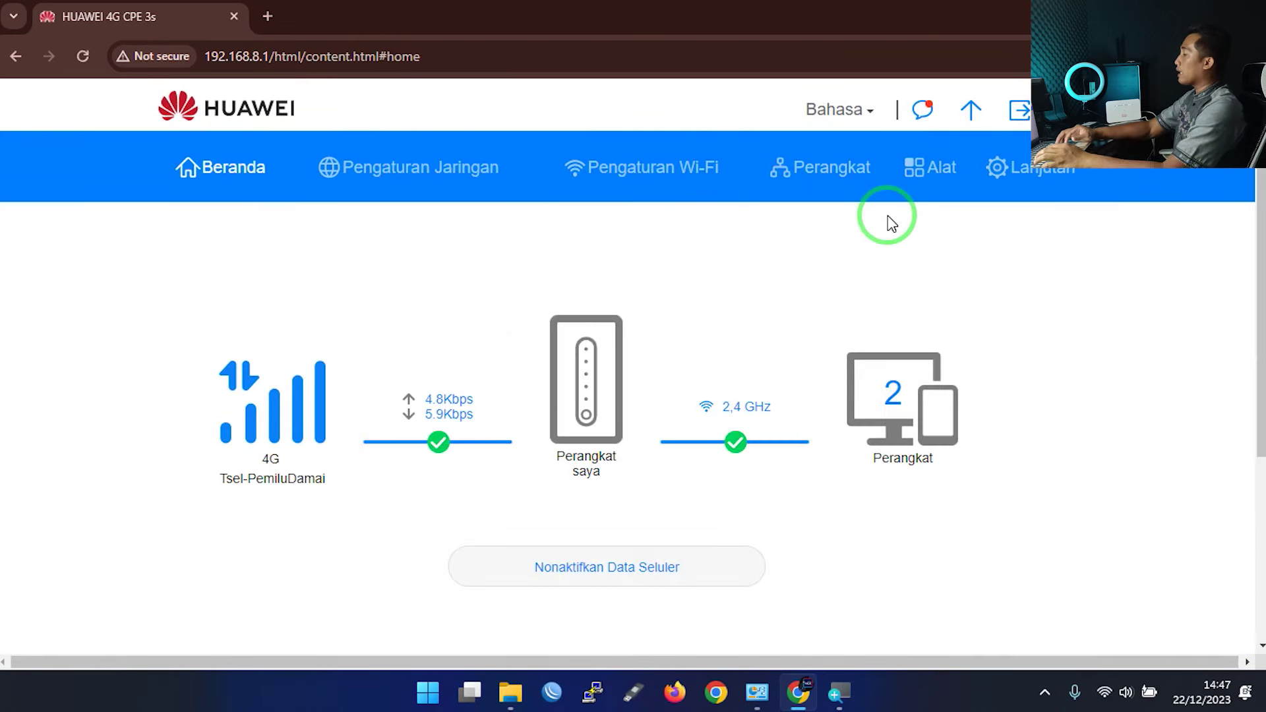
pyautogui.click(424, 187)
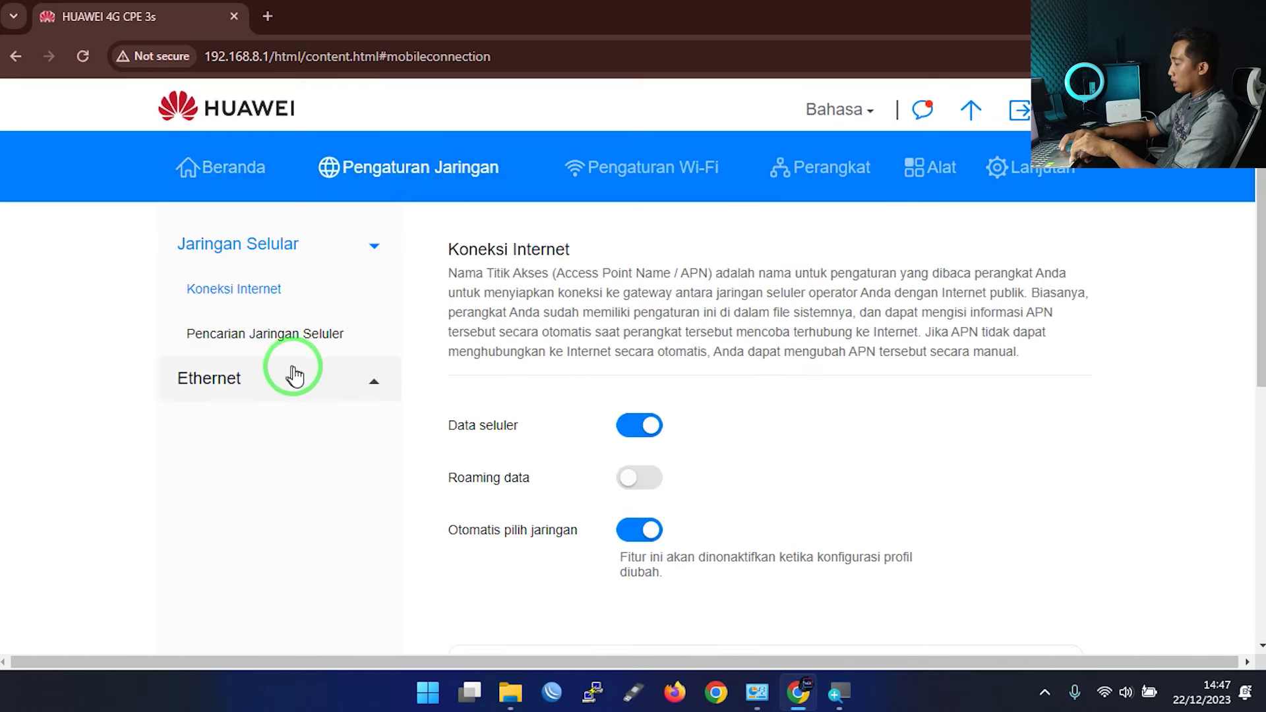
# Save Pengaturan Ethernet with Mode sambungan kept at LAN saja, then go to Lanjutan
pyautogui.click(323, 395)
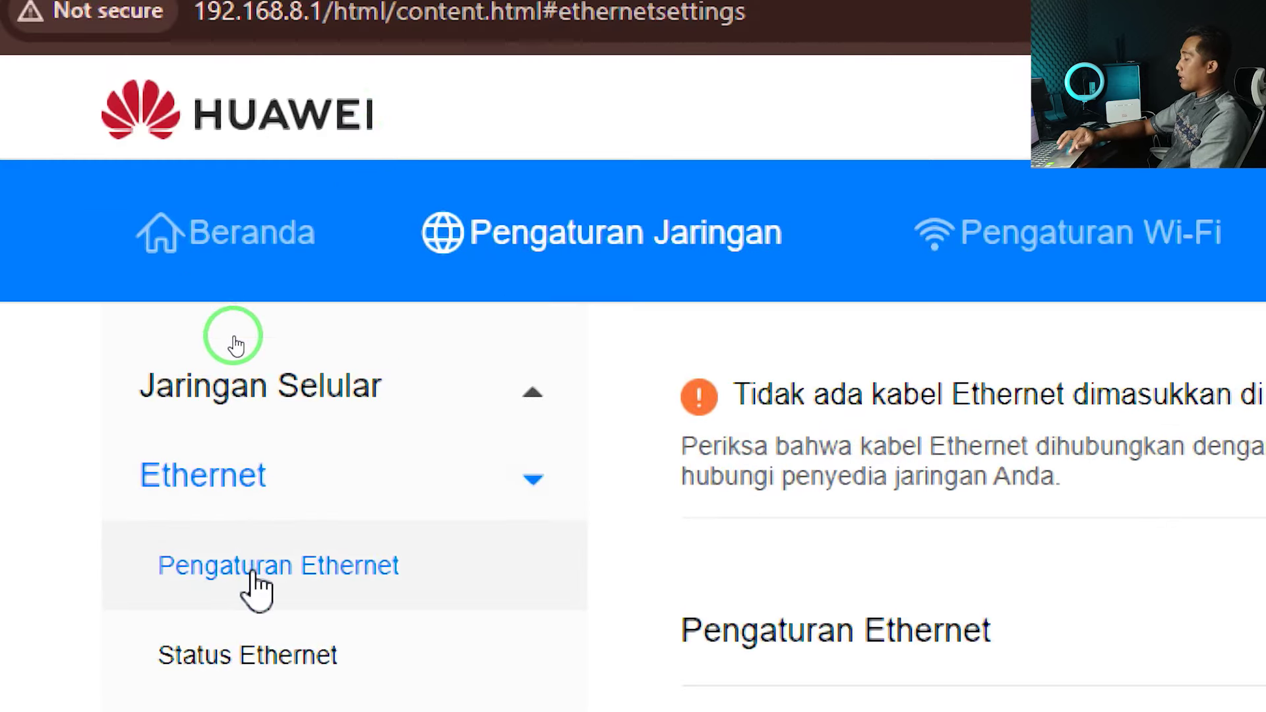
pyautogui.scroll(-2, 258, 589)
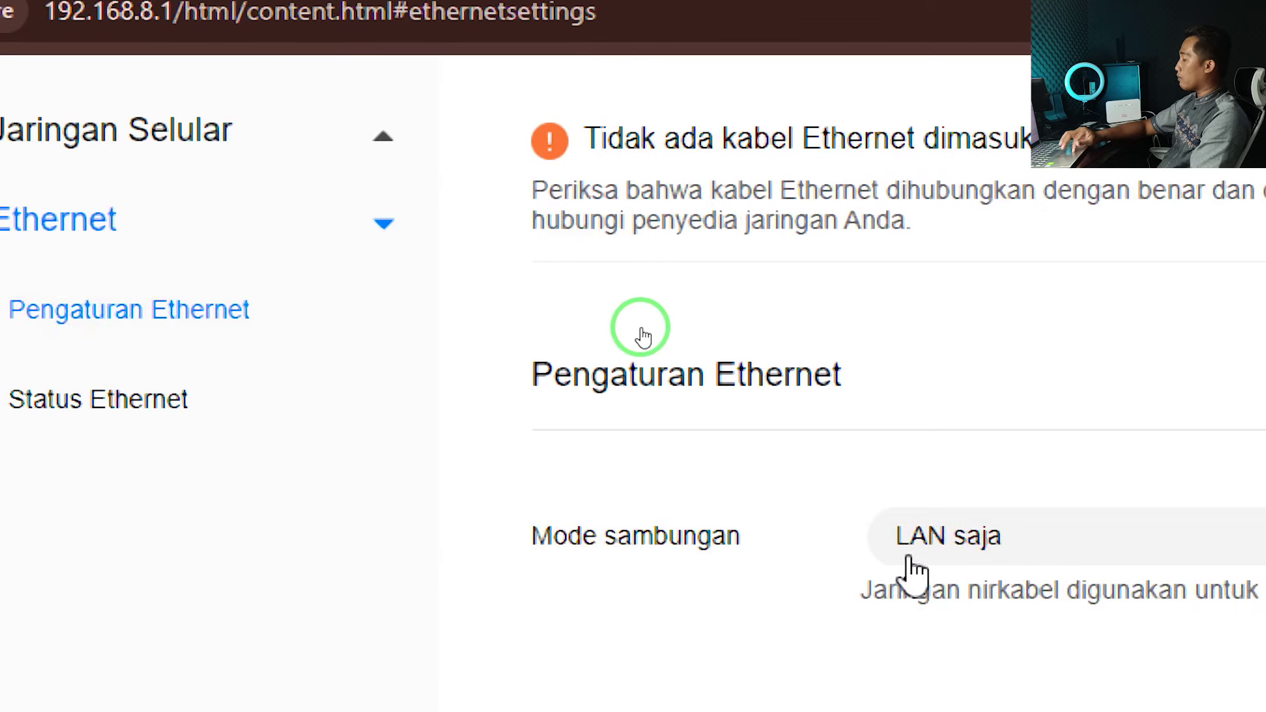
pyautogui.click(975, 554)
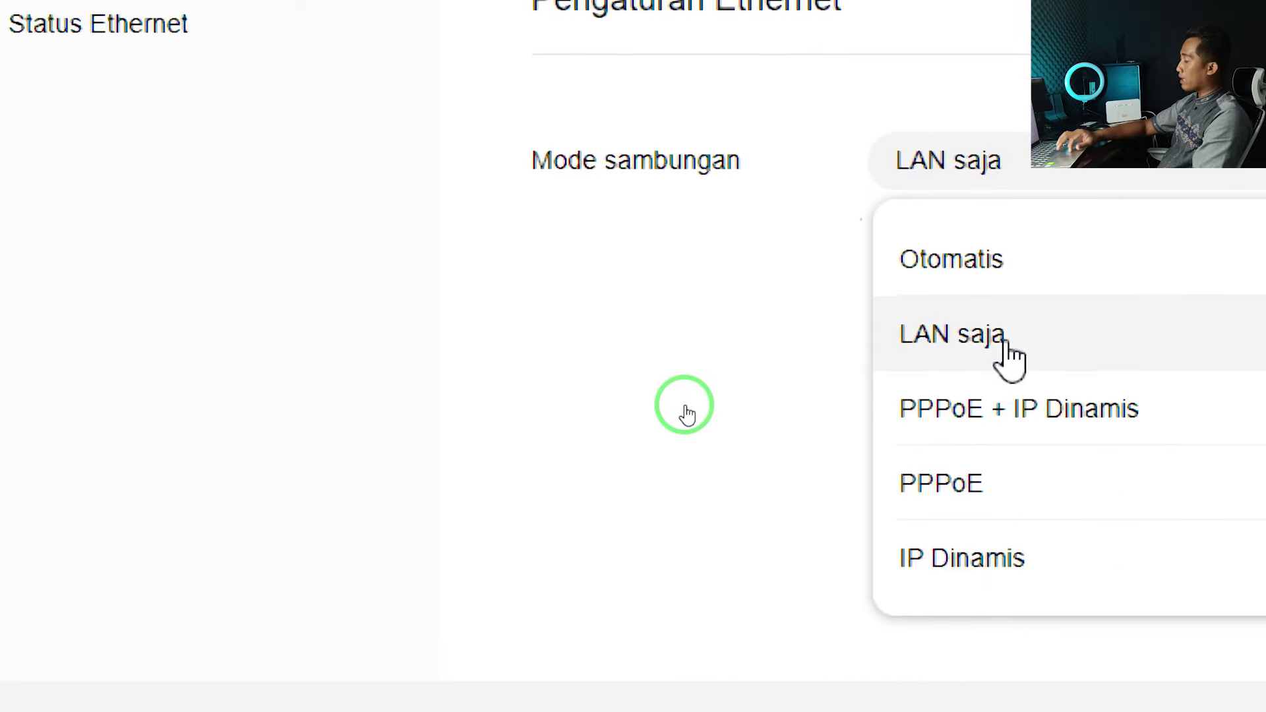
pyautogui.click(1009, 356)
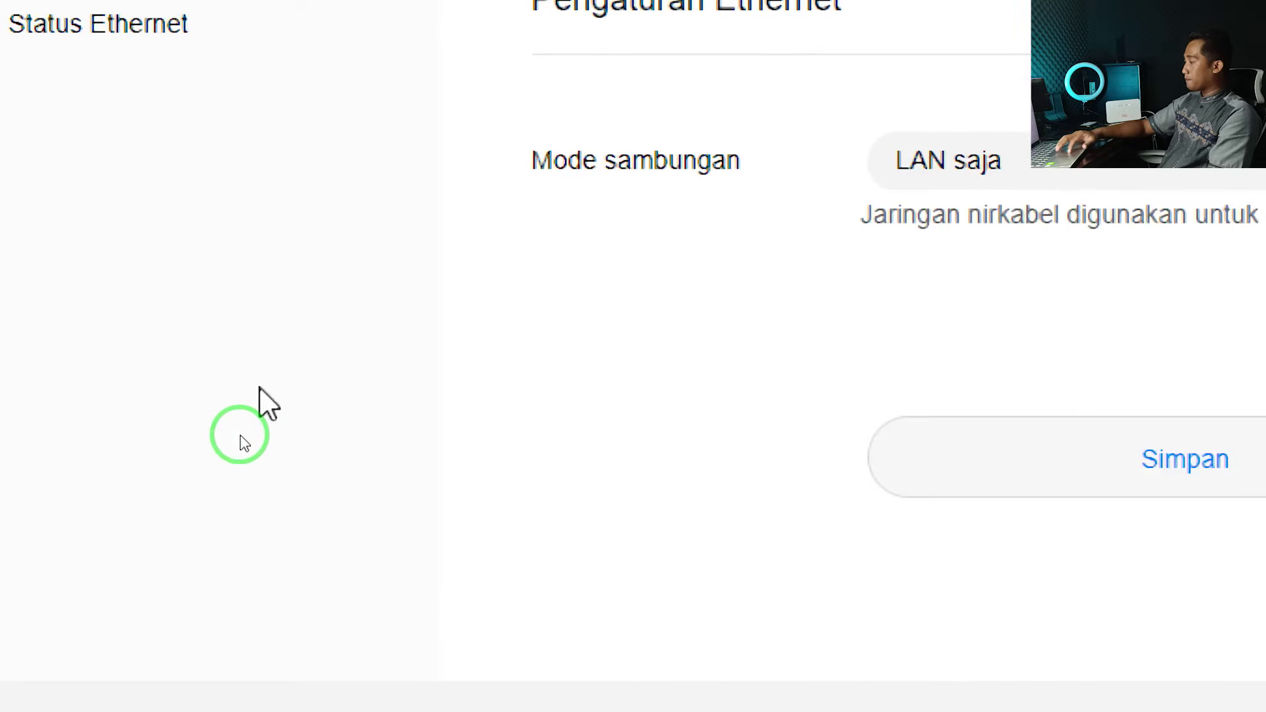
pyautogui.click(1091, 470)
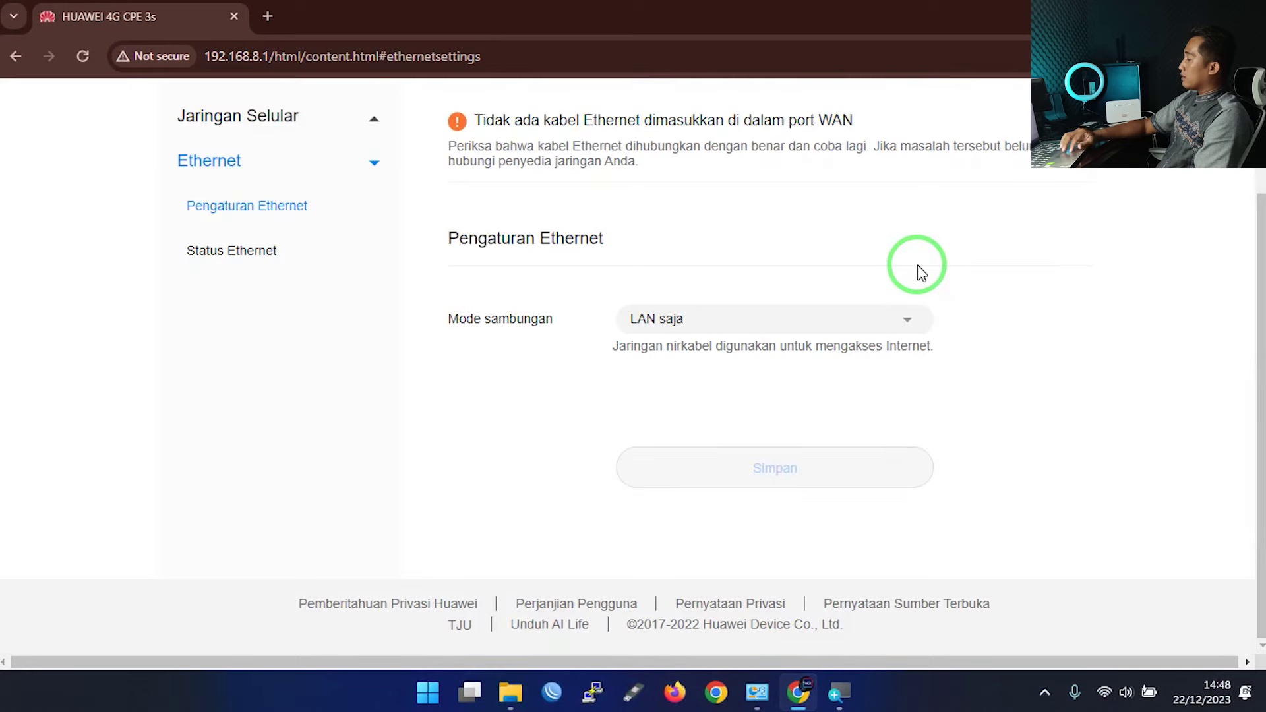
pyautogui.scroll(2, 725, 329)
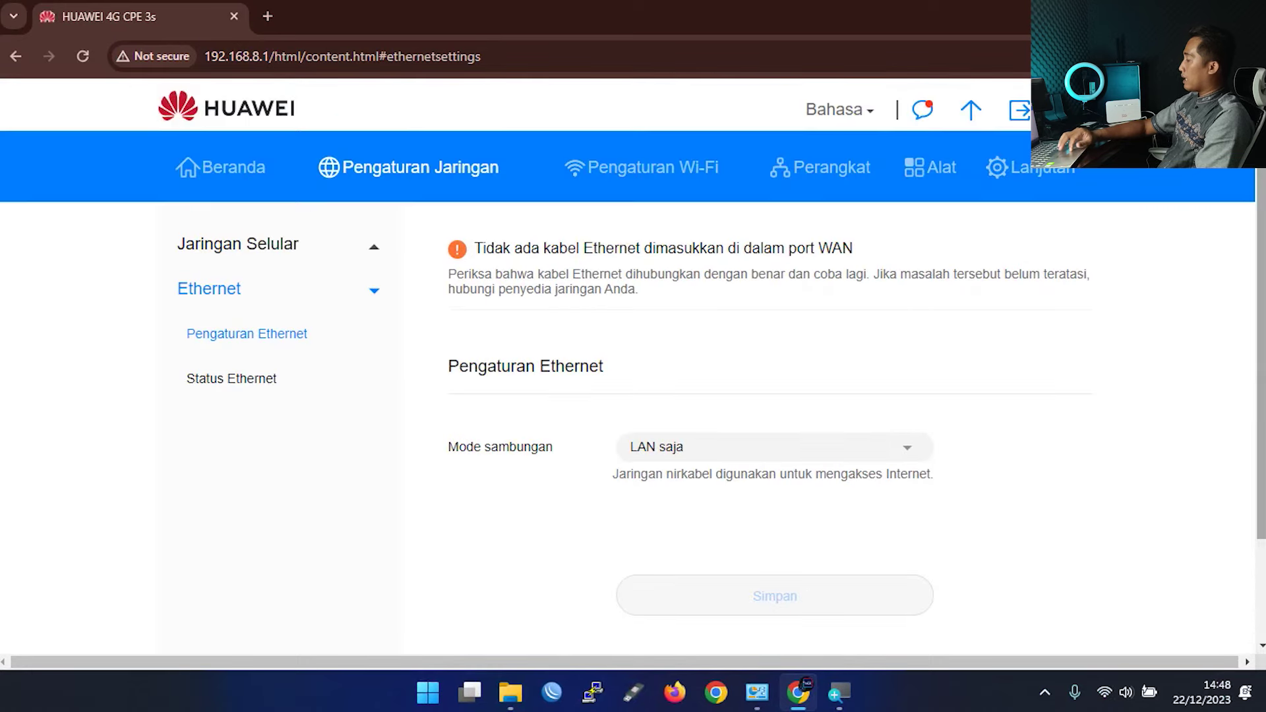
pyautogui.click(1025, 173)
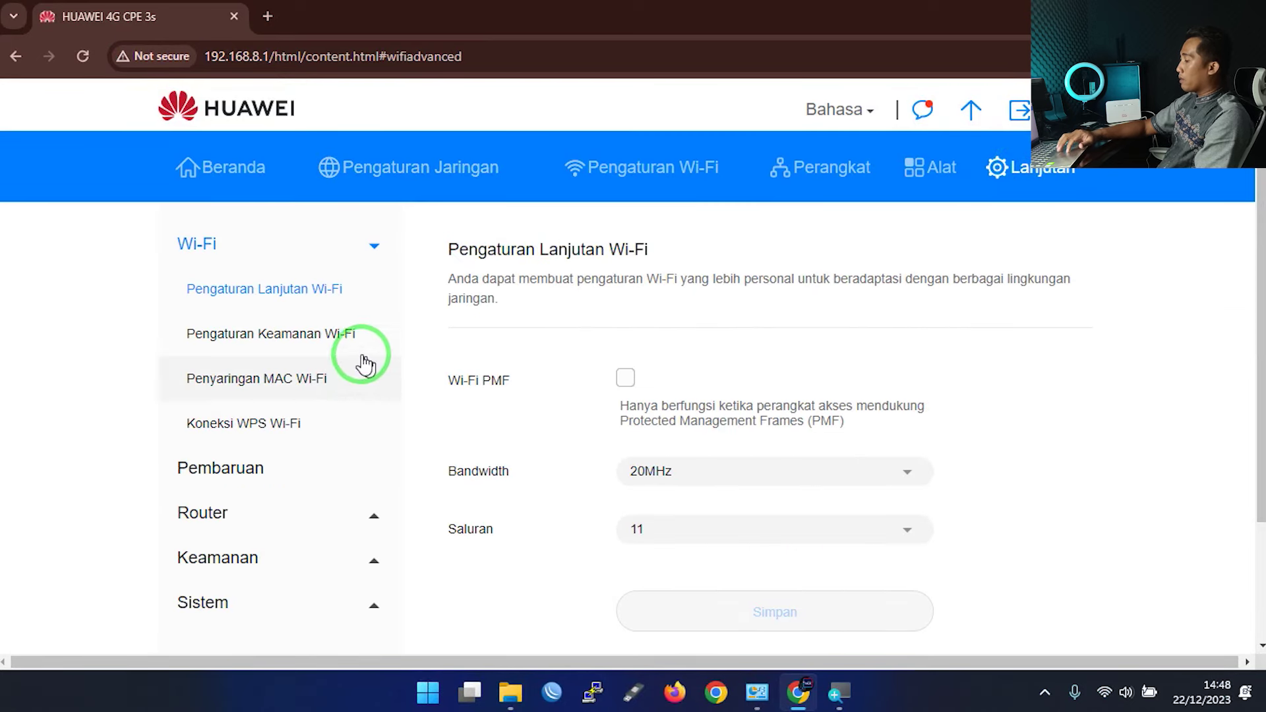
# Turn off Server DHCP under Router > DHCP, confirm with Konfirmasikan, and save with Simpan
pyautogui.click(293, 520)
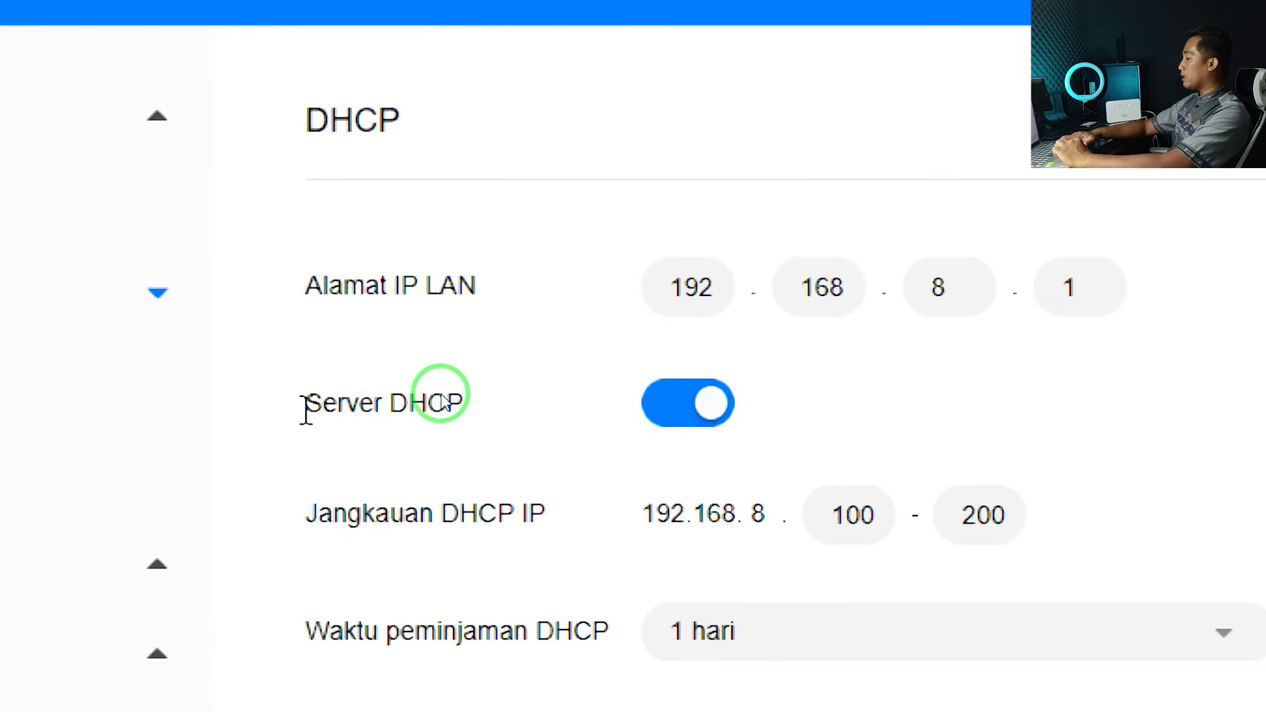
pyautogui.moveTo(466, 394); pyautogui.dragTo(341, 405)
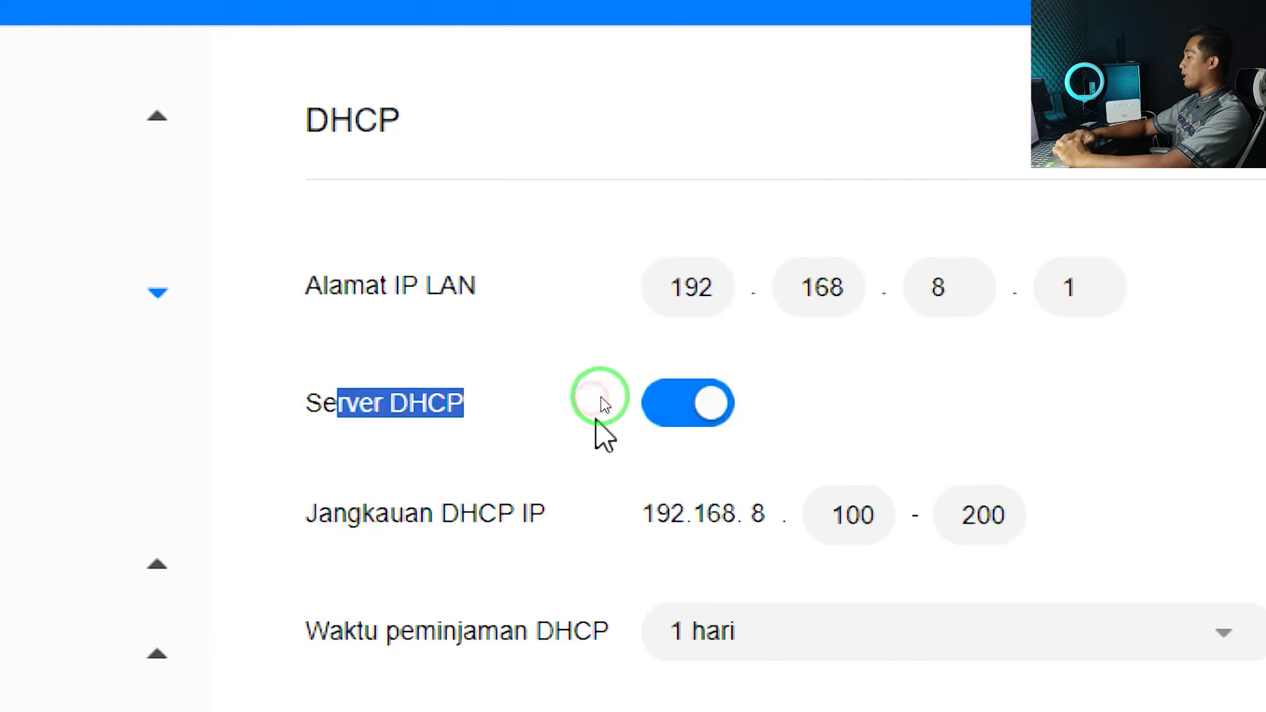
pyautogui.click(645, 399)
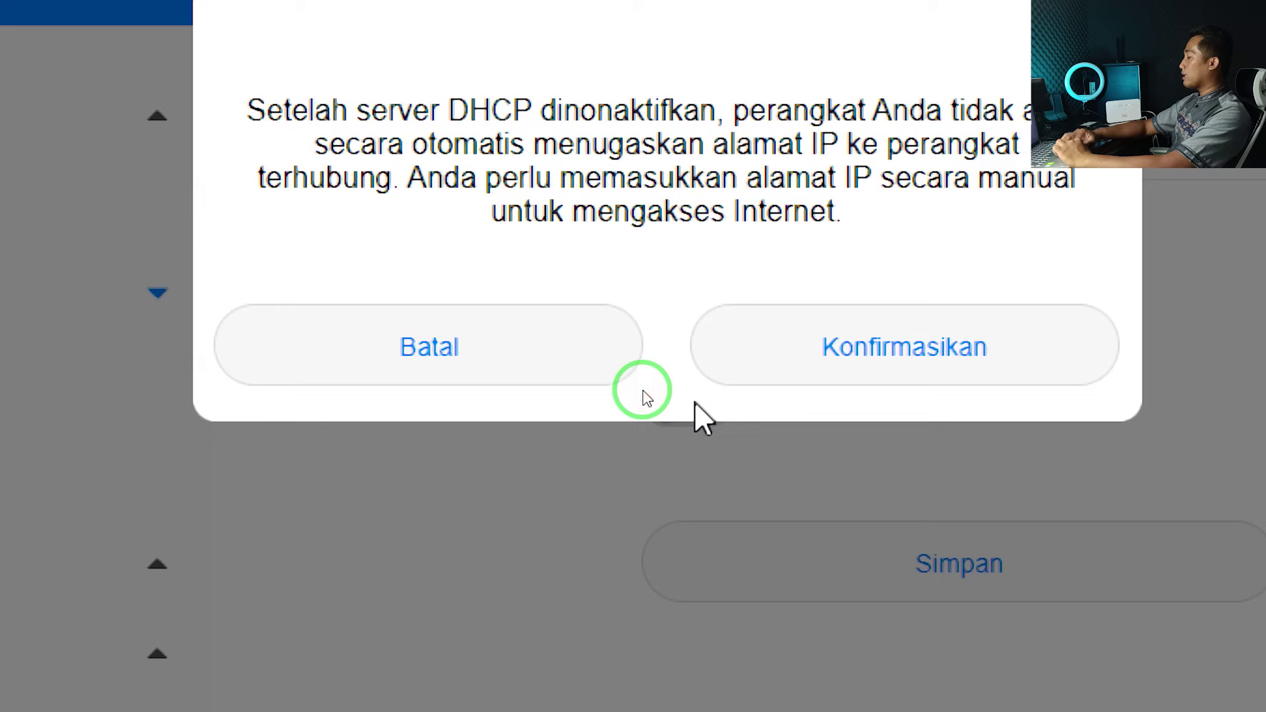
pyautogui.click(745, 356)
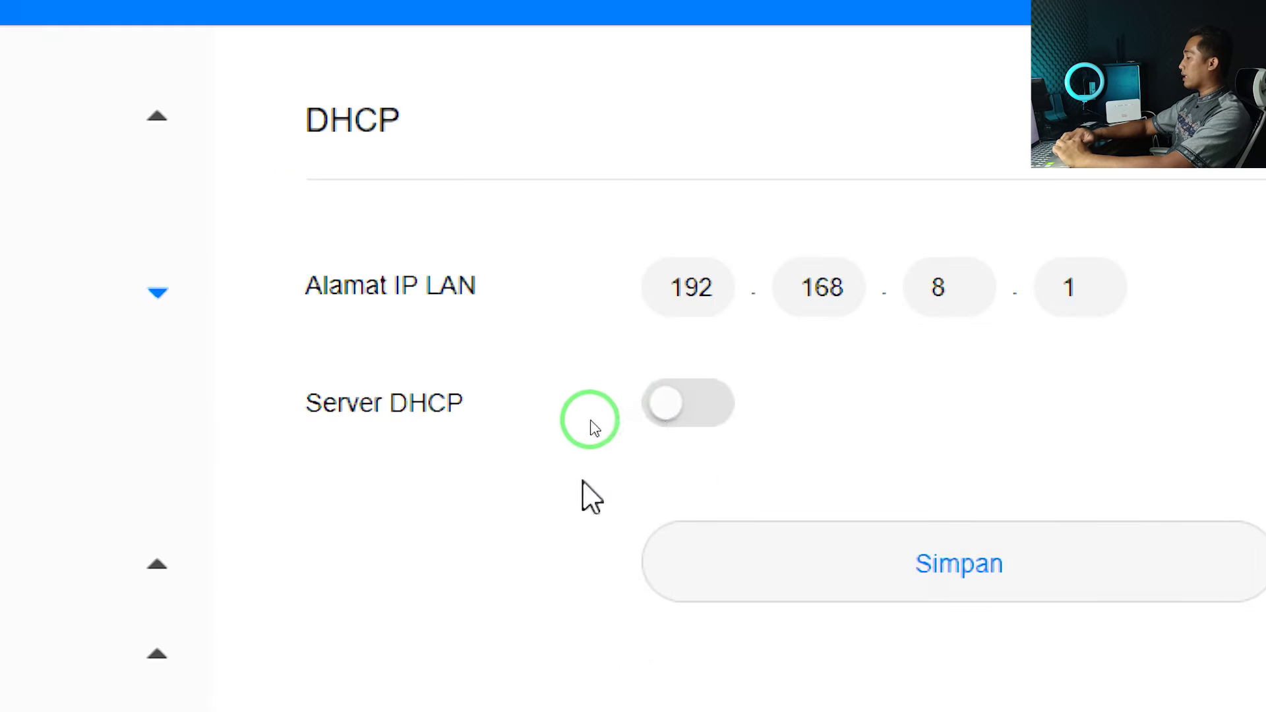
pyautogui.click(881, 575)
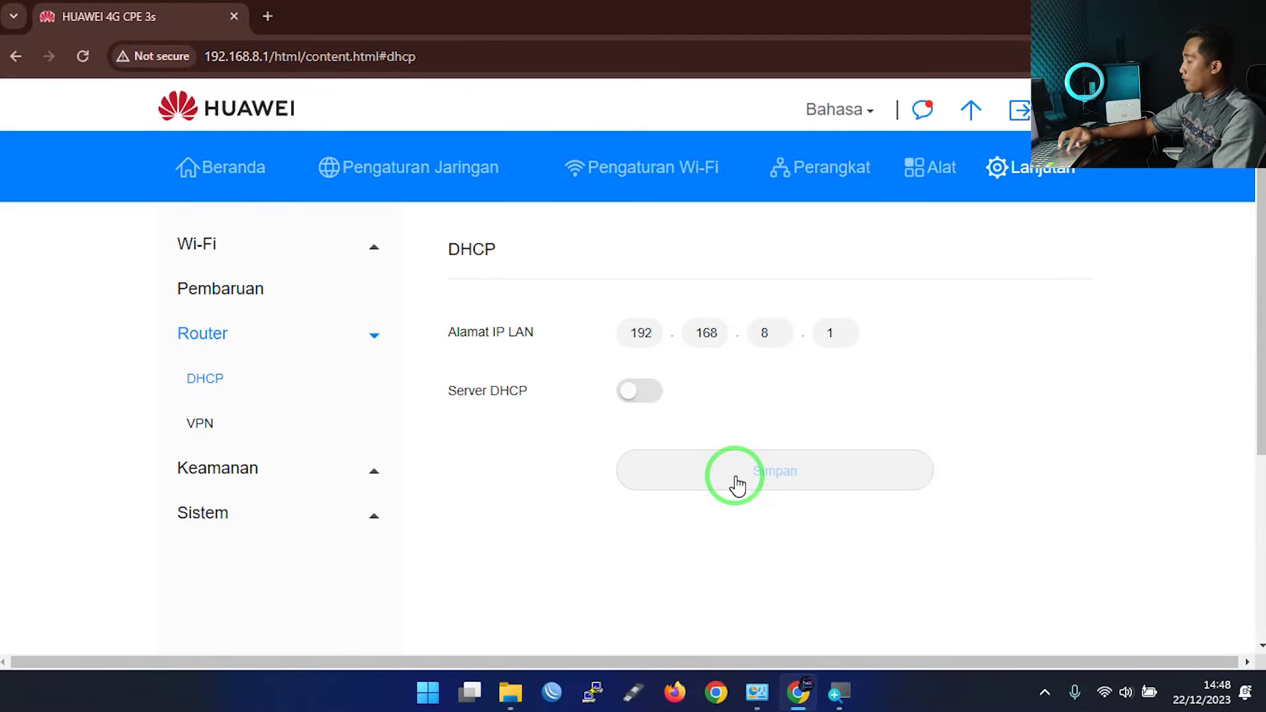
pyautogui.click(757, 689)
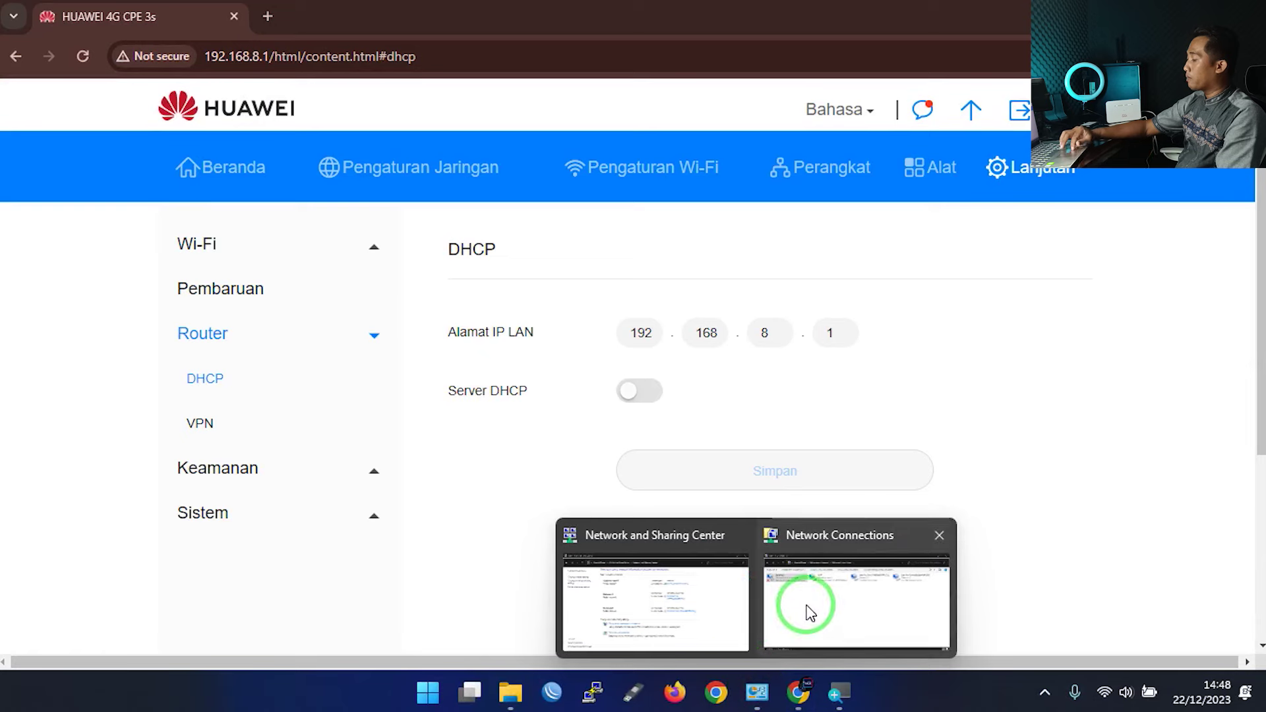
# Switch the Wi-Fi adapter's TCP/IPv4 back to Obtain an IP address automatically and close its dialogs
pyautogui.click(811, 612)
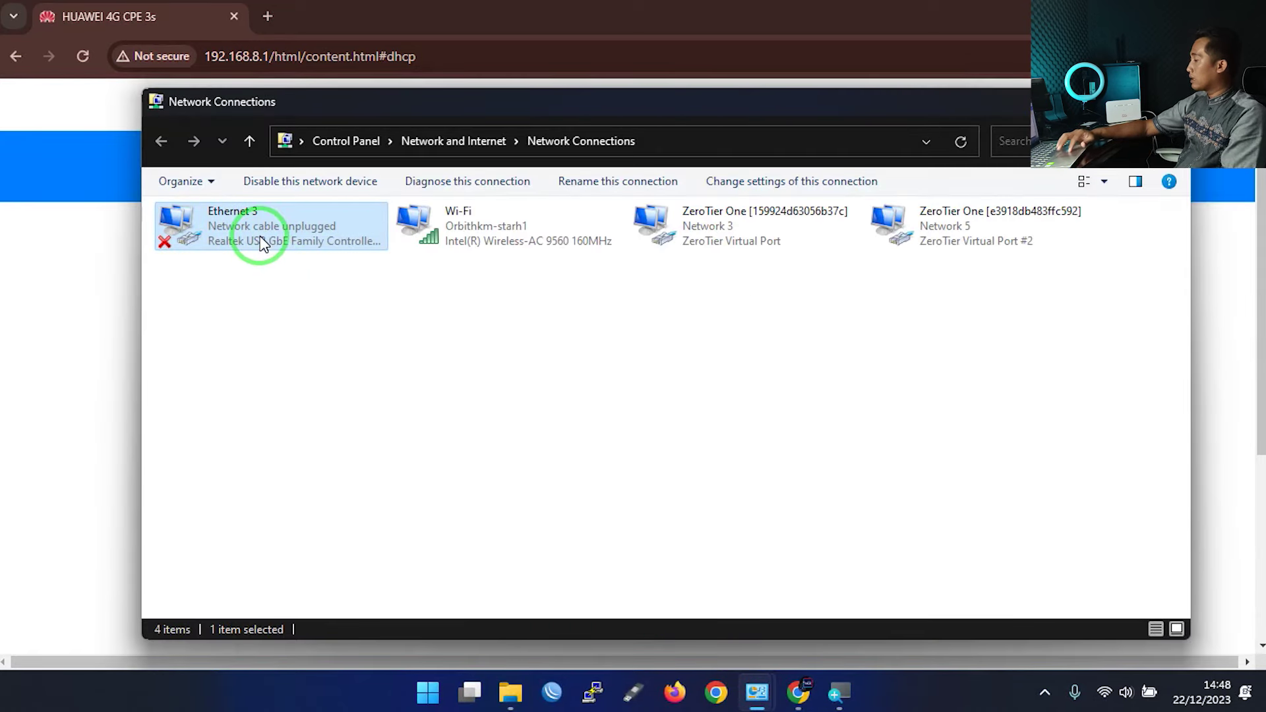
pyautogui.doubleClick(463, 244)
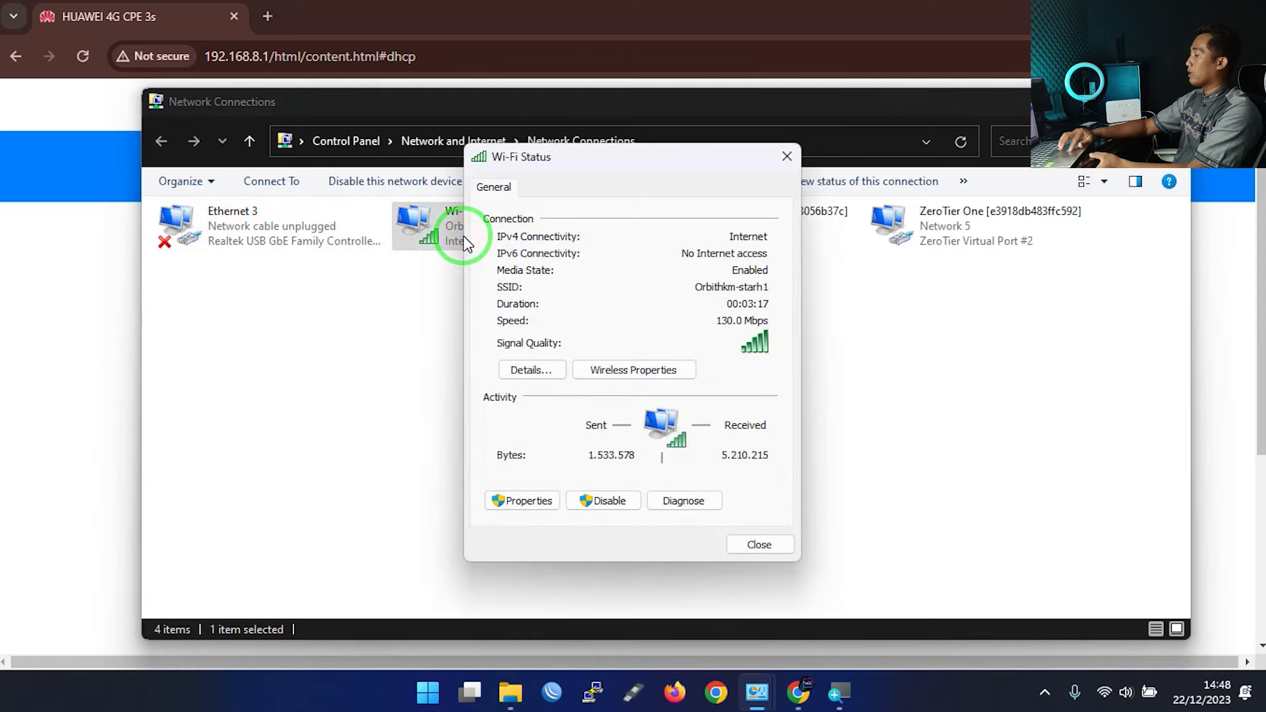
pyautogui.click(526, 501)
pyautogui.doubleClick(654, 375)
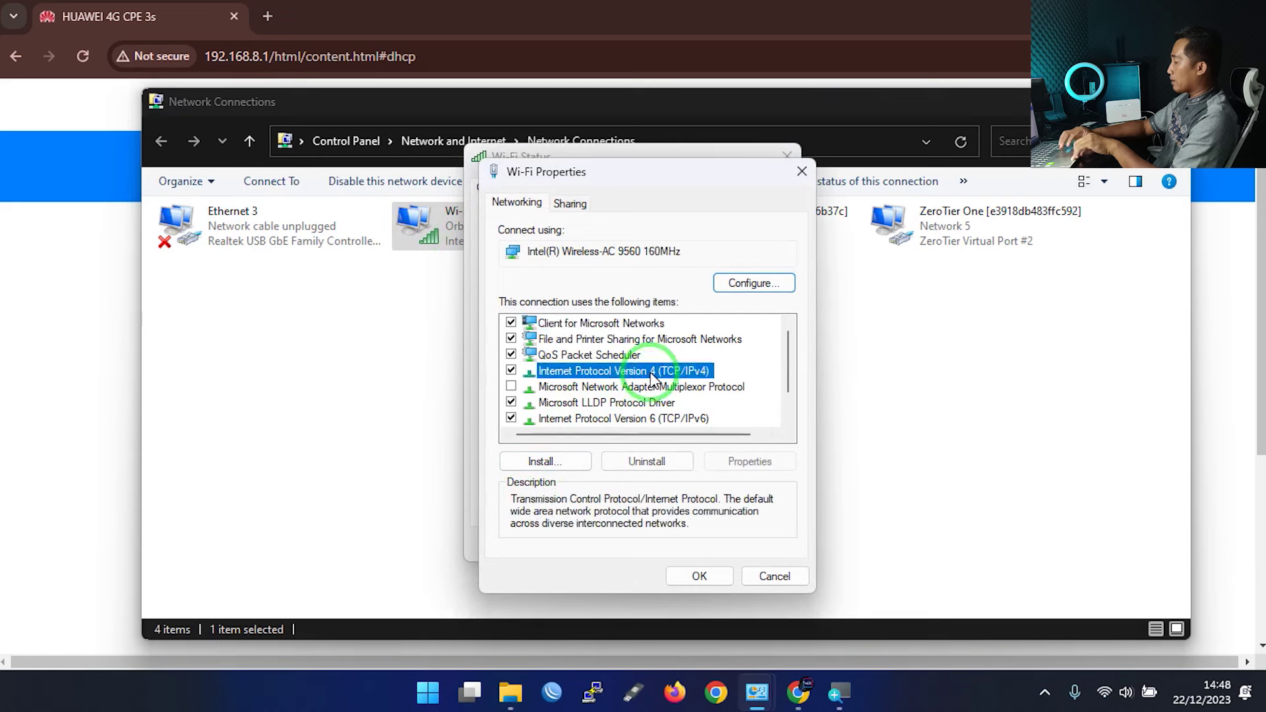
pyautogui.click(545, 358)
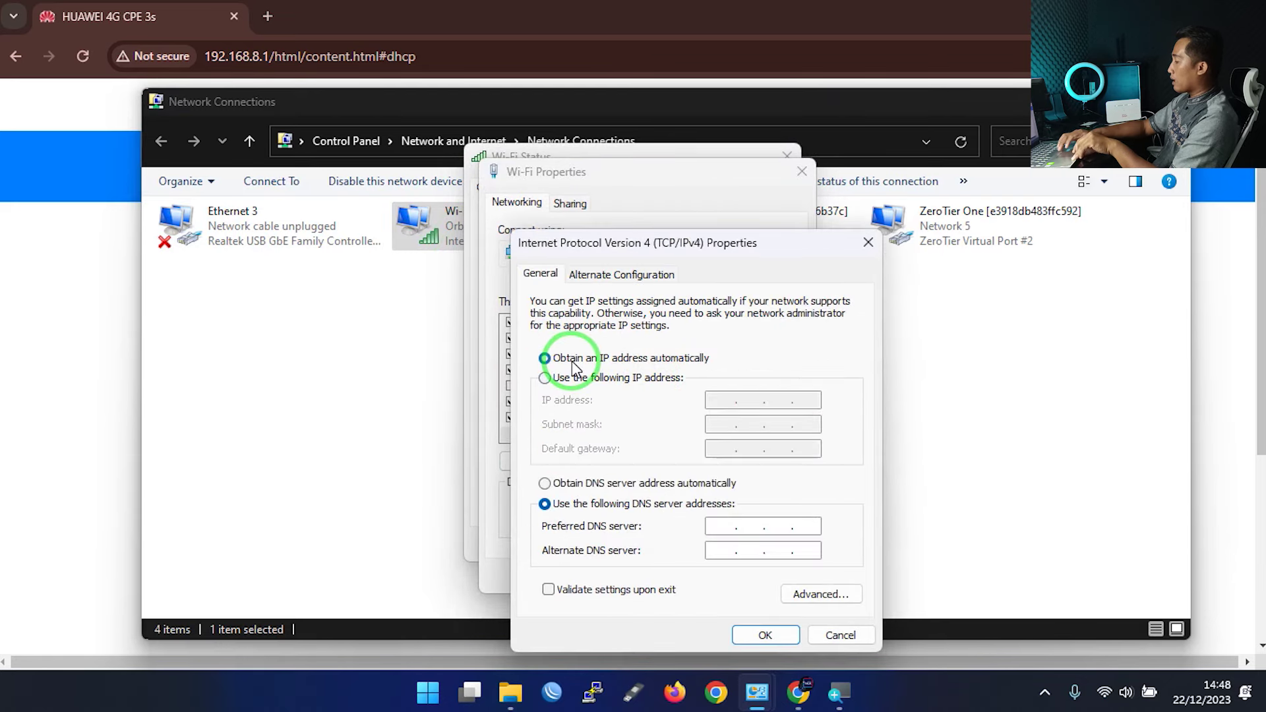
pyautogui.click(764, 634)
pyautogui.click(699, 576)
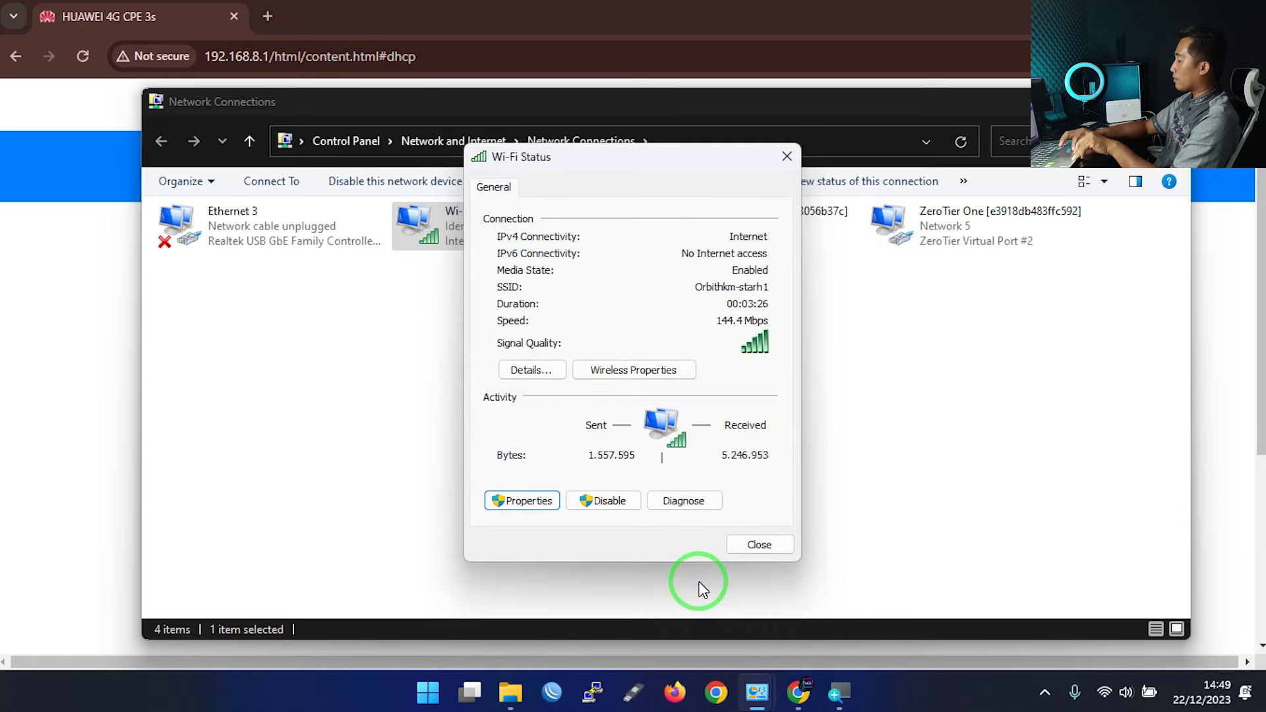
pyautogui.click(743, 547)
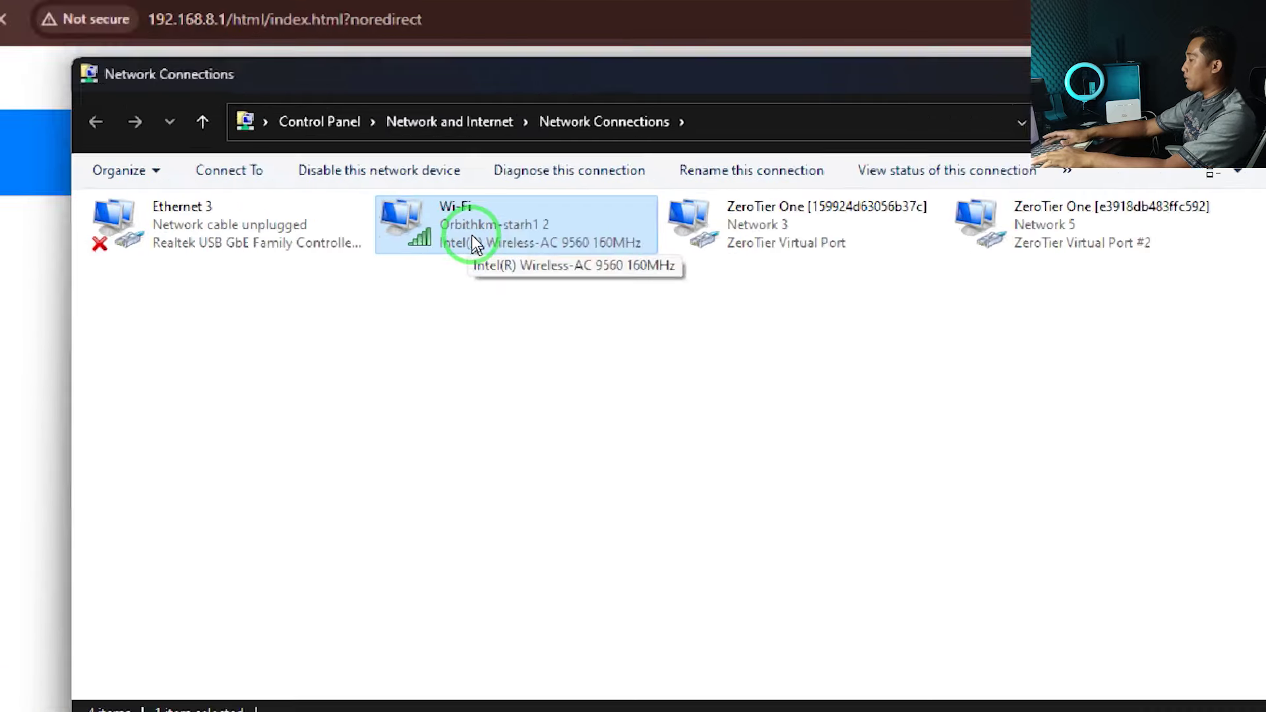
# Check Wi-Fi details (DHCP address 192.168.1.217, gateway 192.168.1.1) and the connected network, then return to Chrome
pyautogui.doubleClick(500, 232)
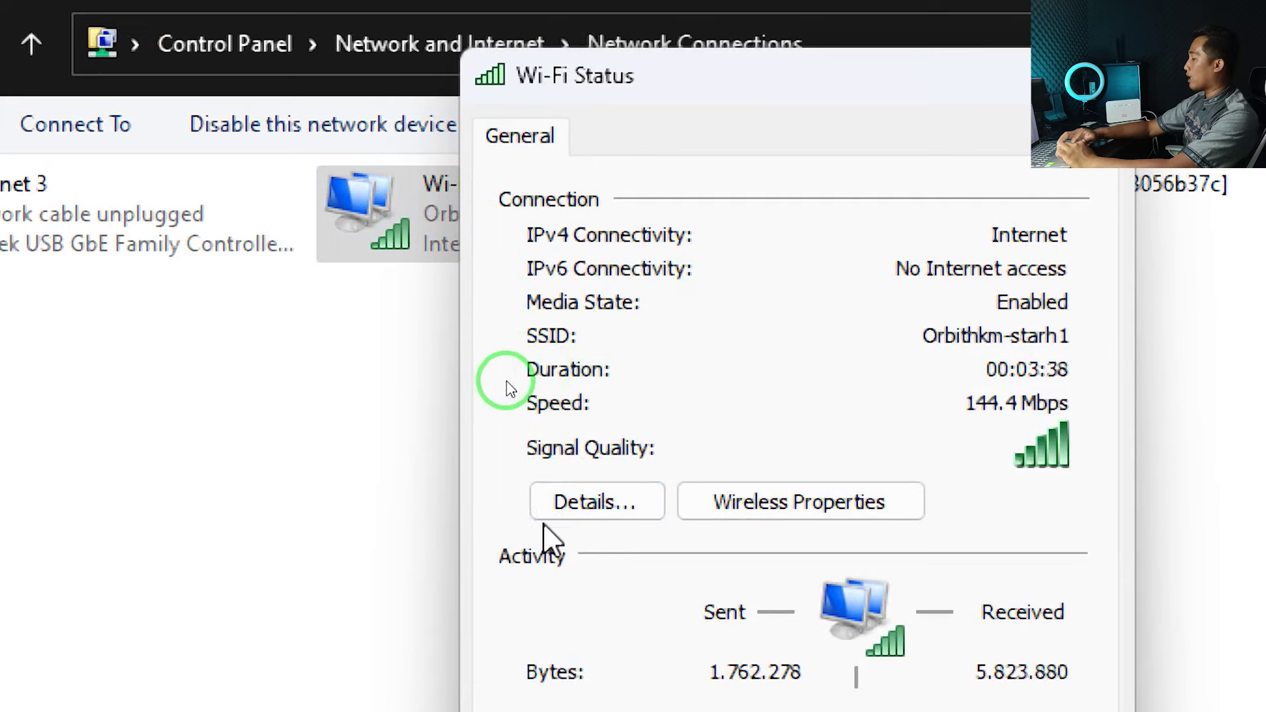
pyautogui.click(584, 508)
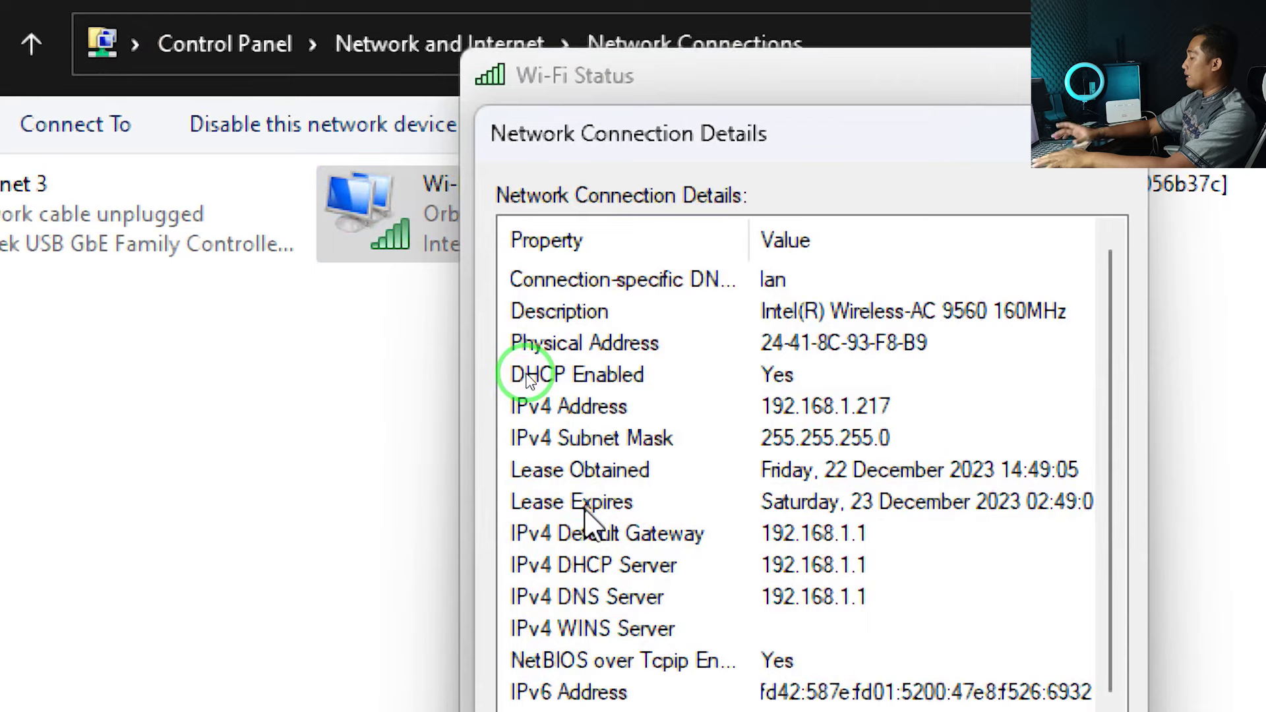
pyautogui.press('super')
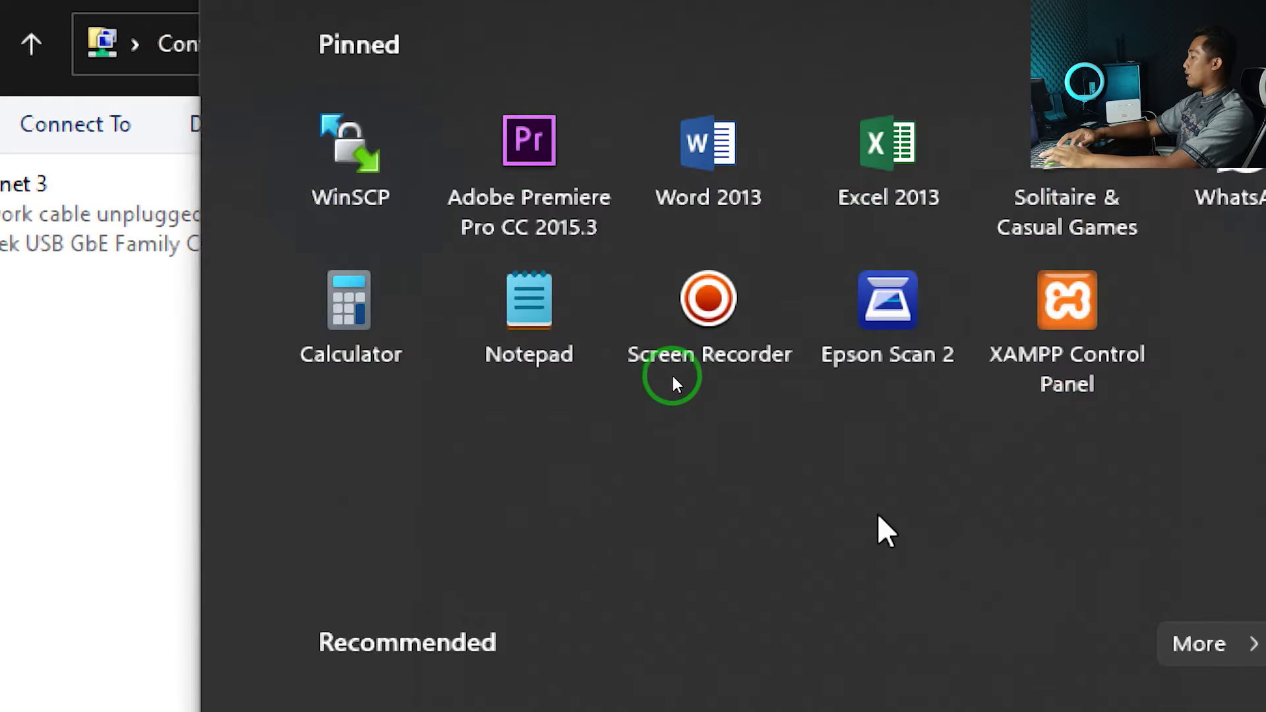
pyautogui.press('super')
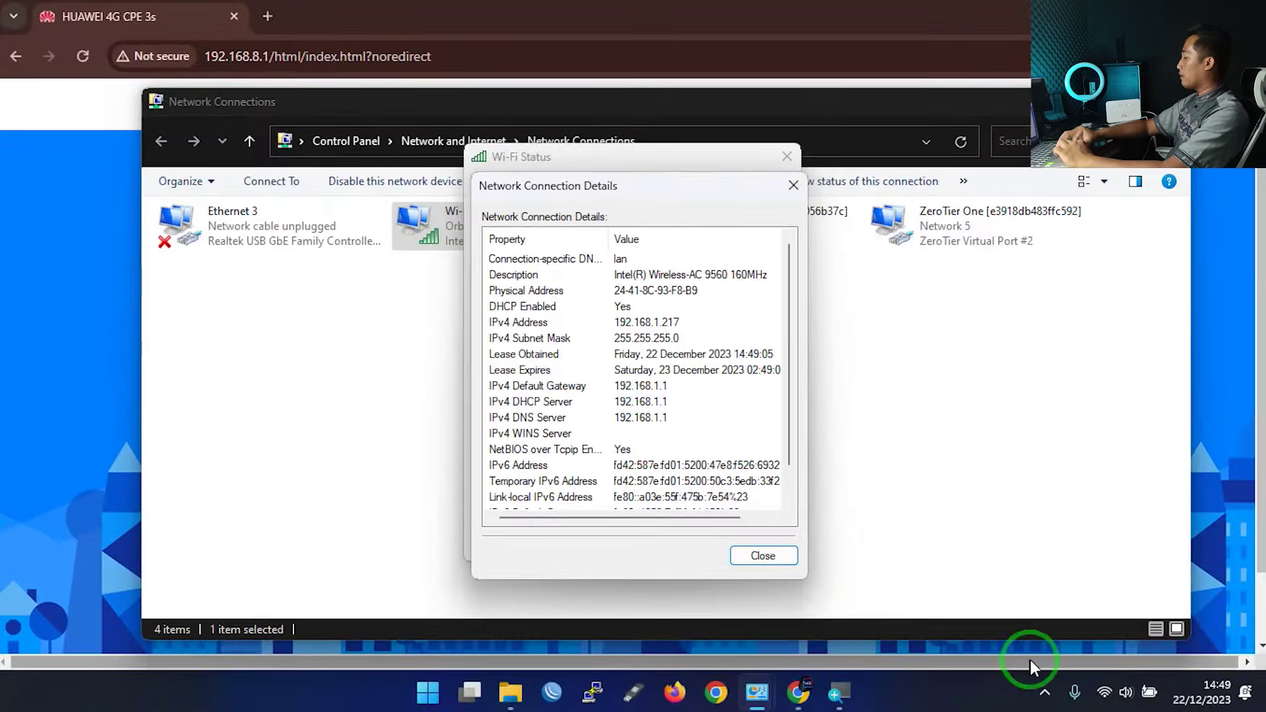
pyautogui.click(1105, 689)
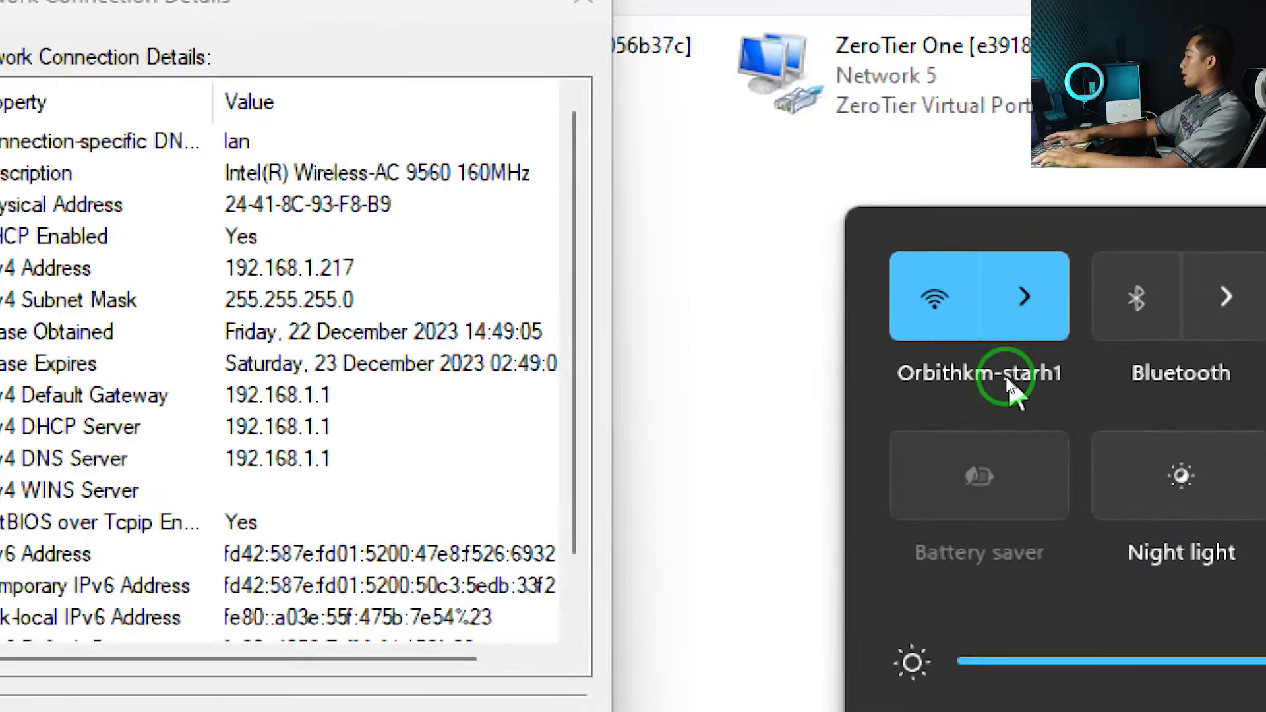
pyautogui.press('super')
pyautogui.click(478, 550)
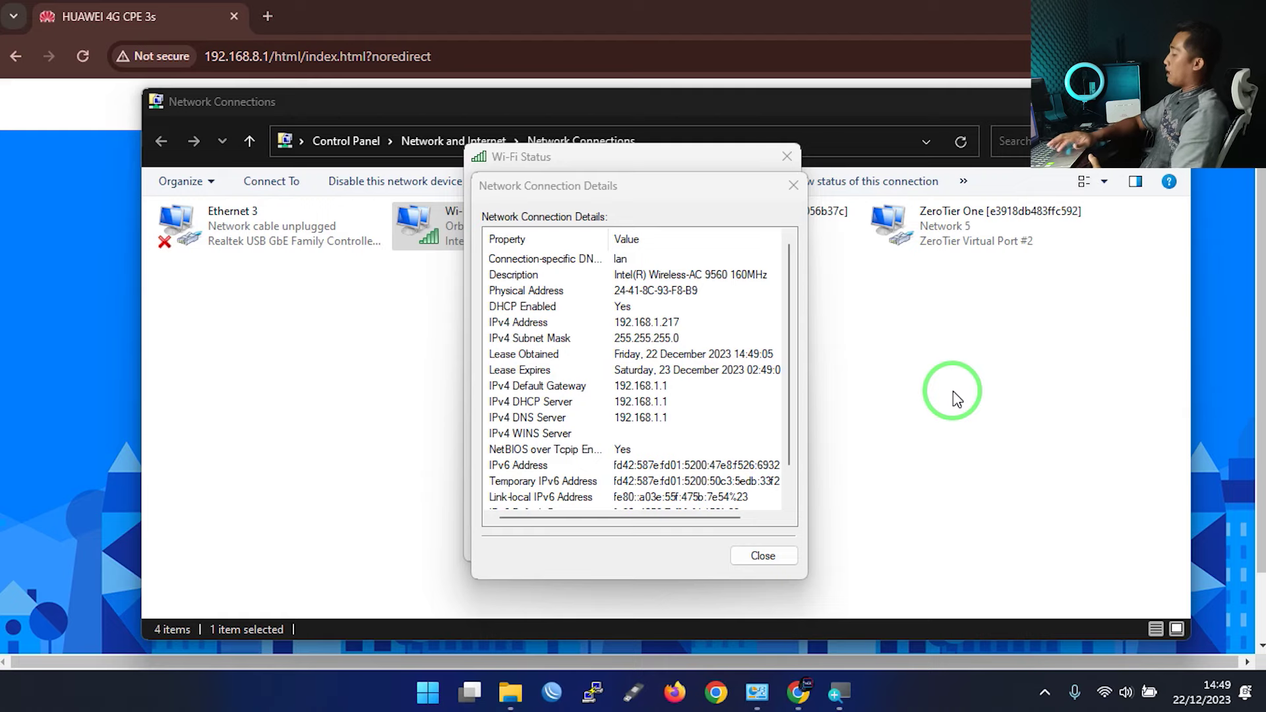
pyautogui.click(800, 692)
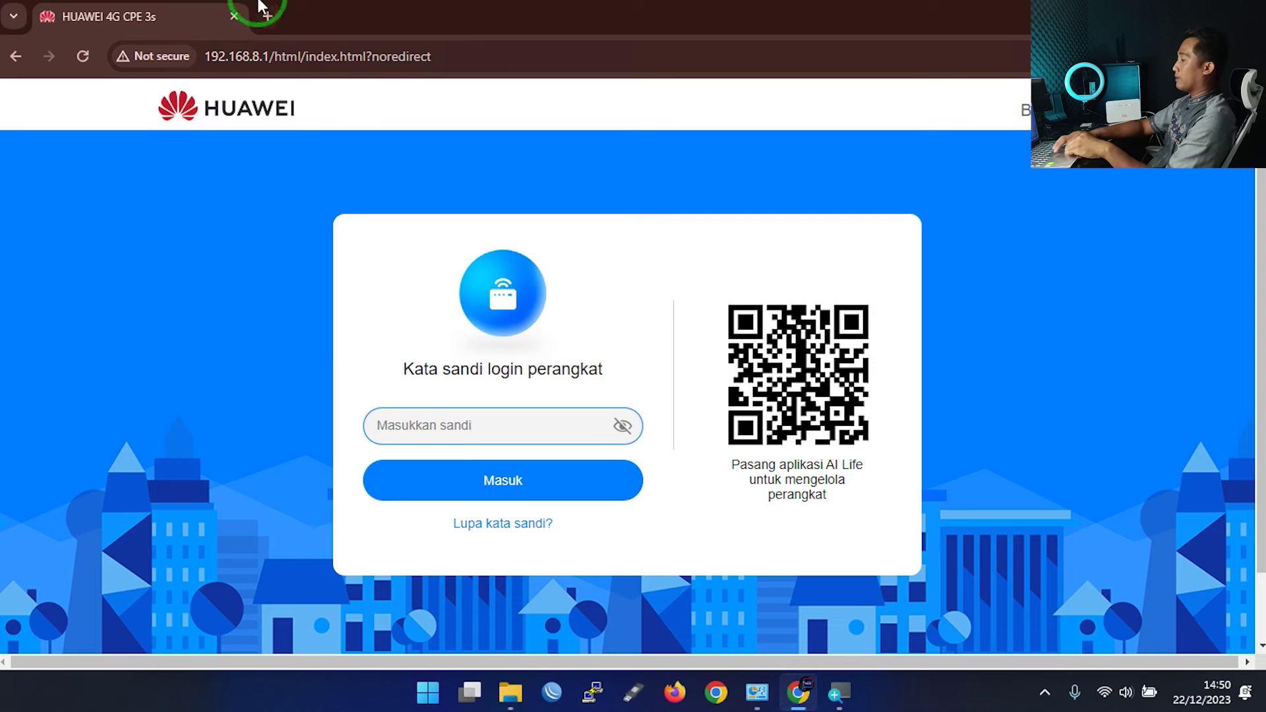
# Replace the Huawei tab with LuCI at 192.168.1.1 and open OpenClash's Servers and Groups settings
pyautogui.click(234, 17)
pyautogui.write('1')
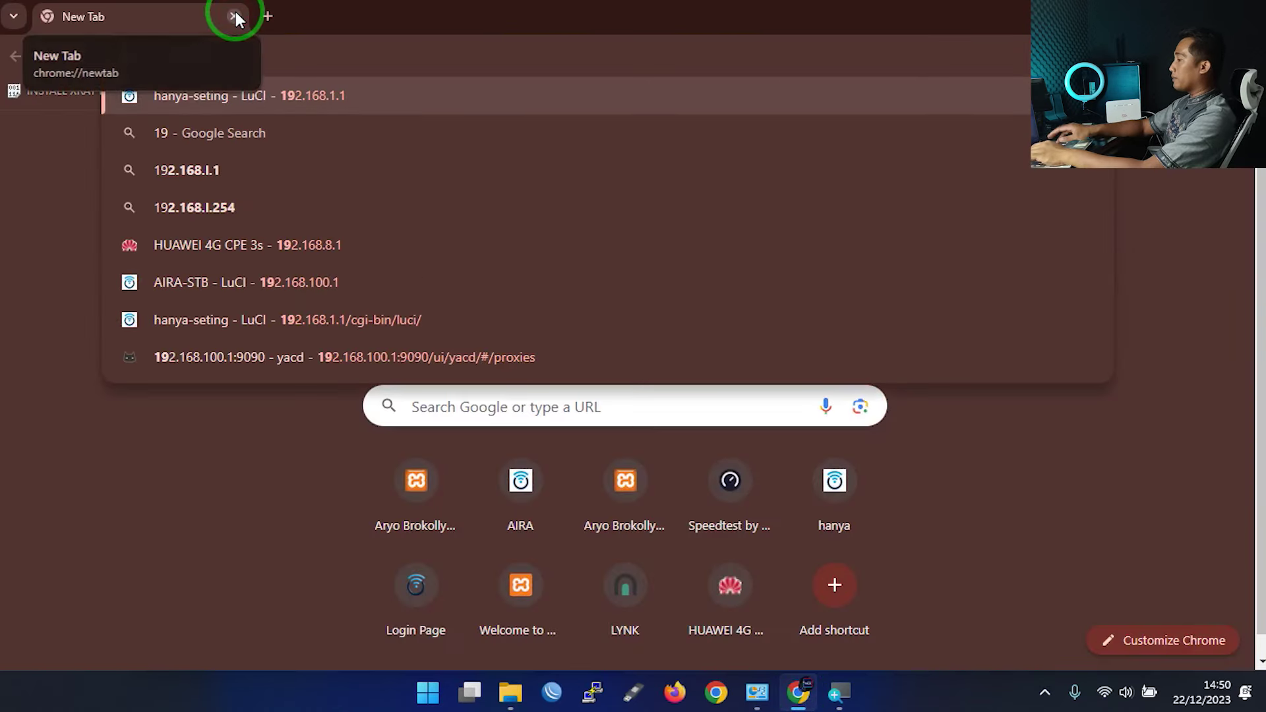
pyautogui.press('Return')
pyautogui.click(174, 102)
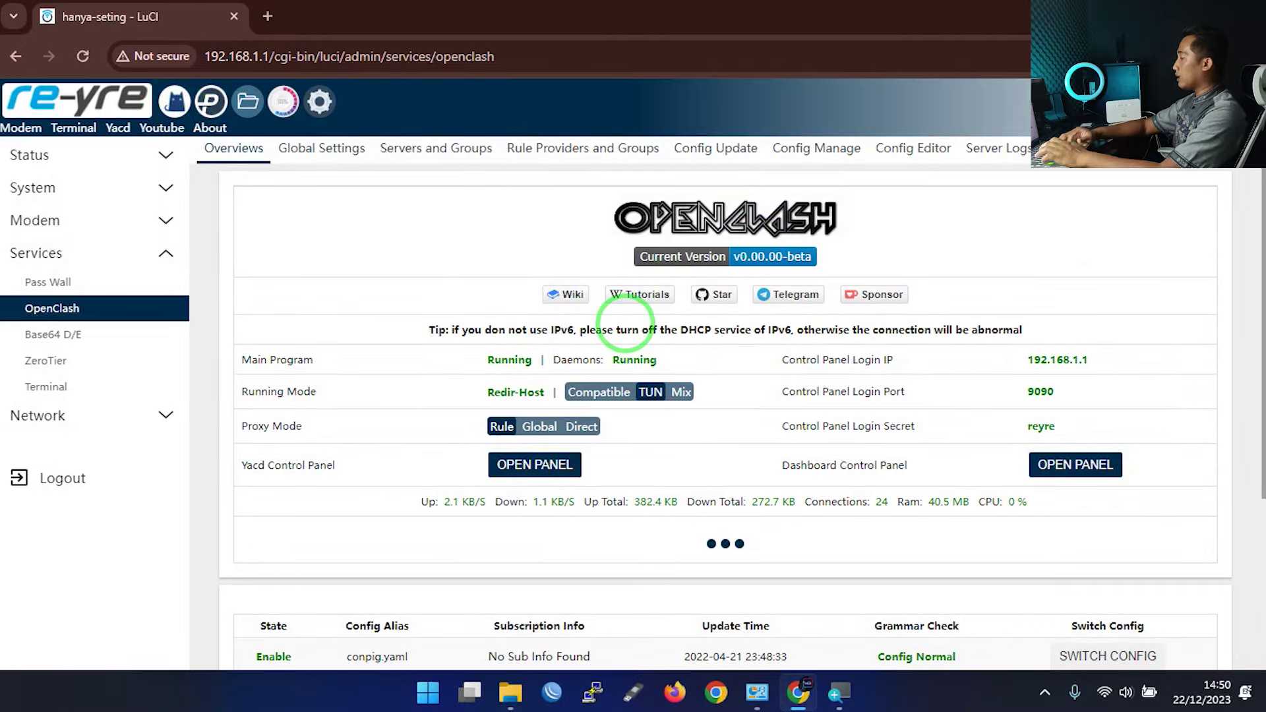
pyautogui.click(438, 157)
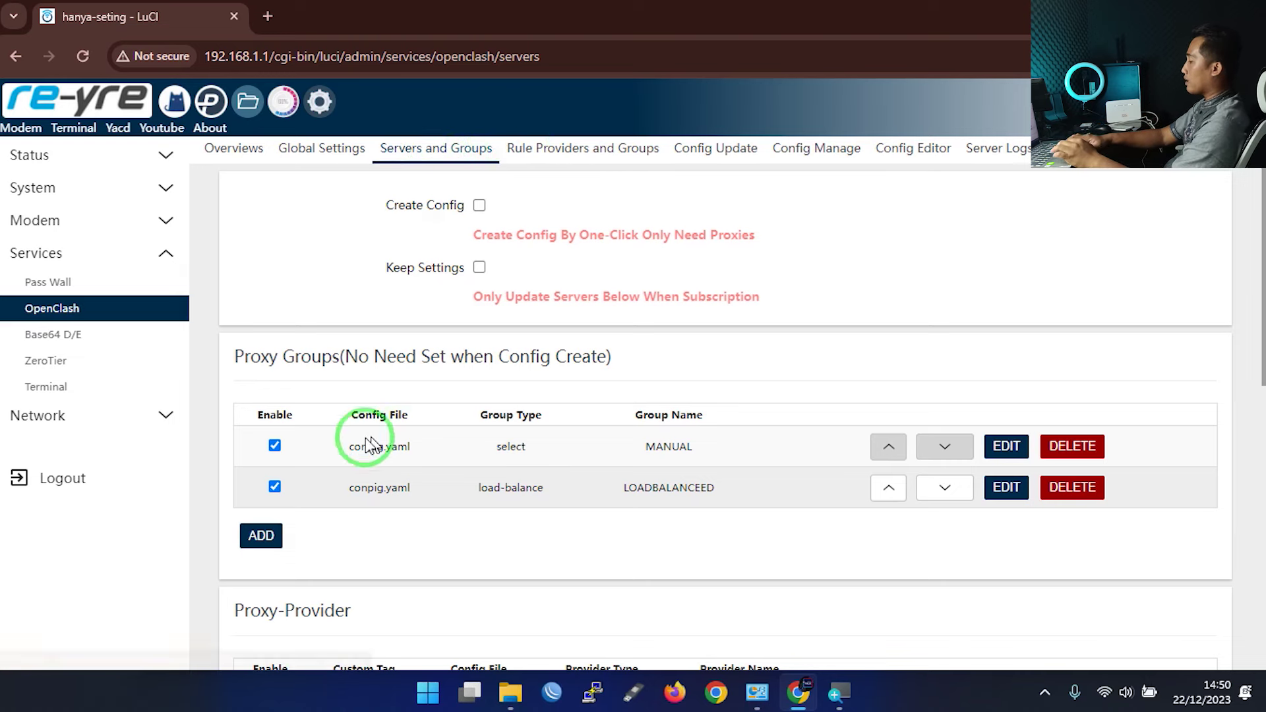
# Inspect the MANUAL and LOADBALANCEED proxy groups and open MANUAL's settings form
pyautogui.scroll(-1, 507, 442)
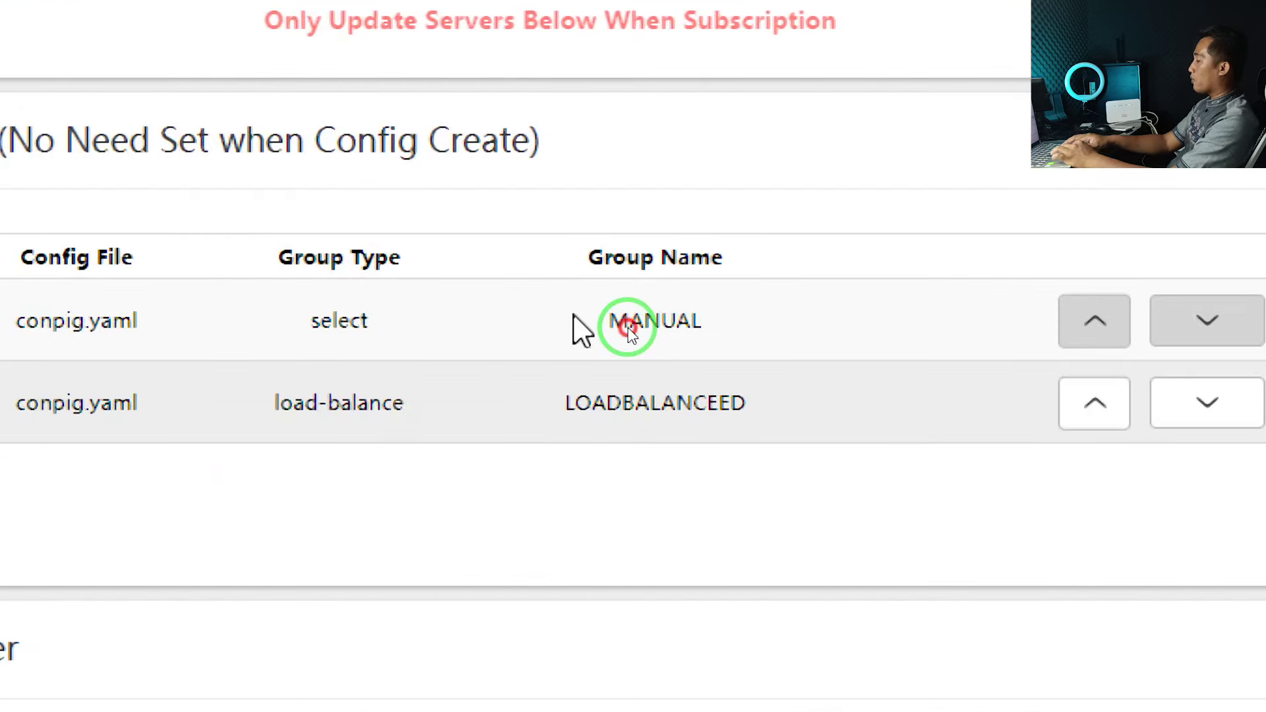
pyautogui.moveTo(579, 331); pyautogui.dragTo(769, 334)
pyautogui.click(557, 417)
pyautogui.moveTo(567, 404); pyautogui.dragTo(748, 396)
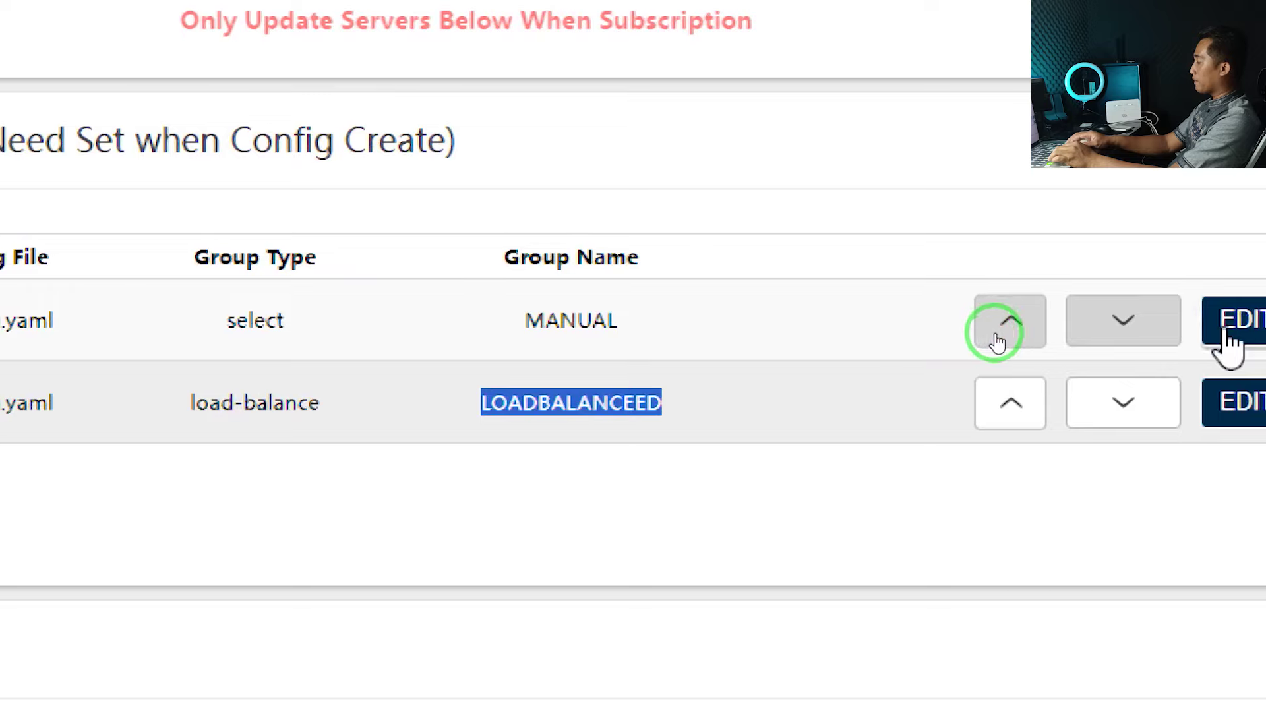
pyautogui.click(1254, 327)
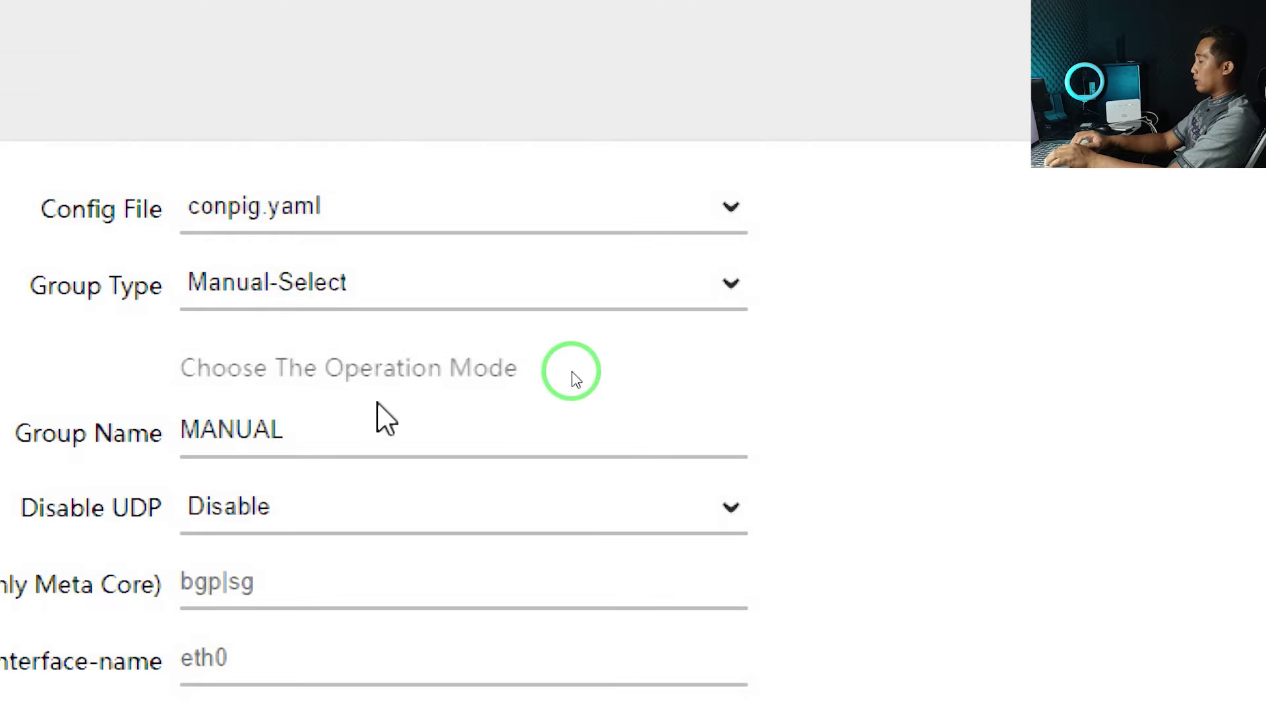
pyautogui.scroll(-1, 571, 370)
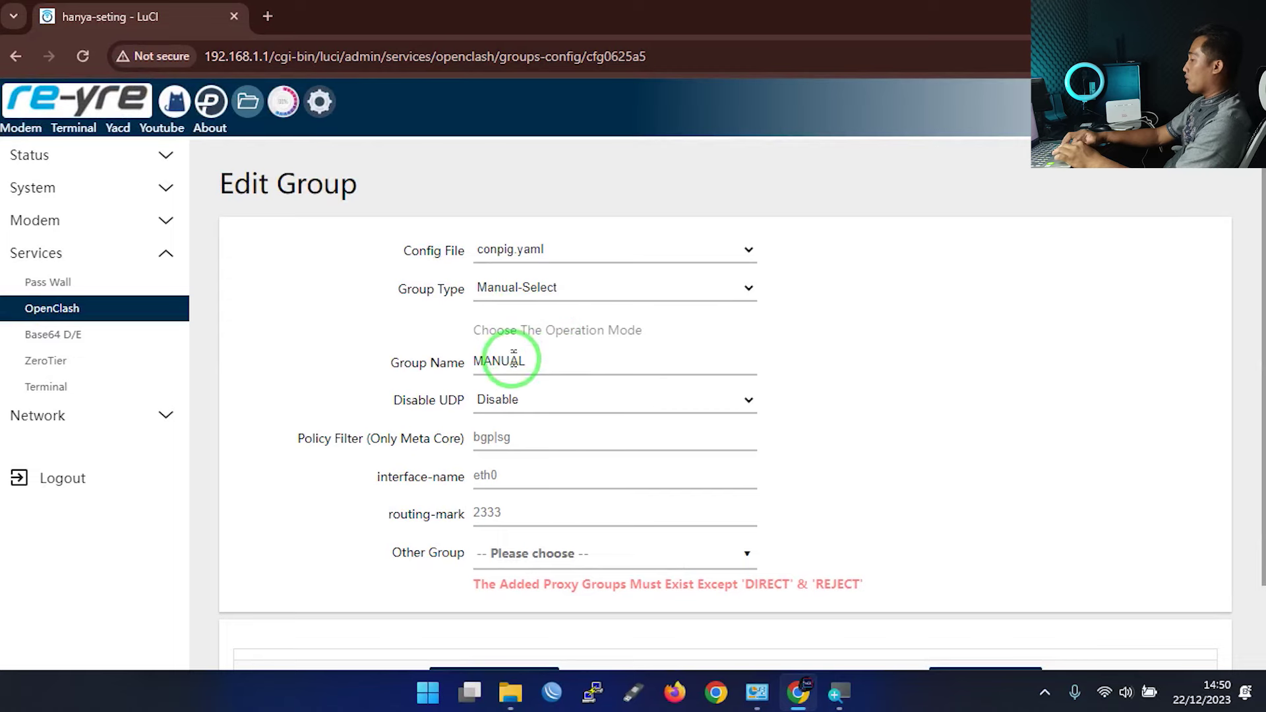
pyautogui.scroll(-2, 517, 547)
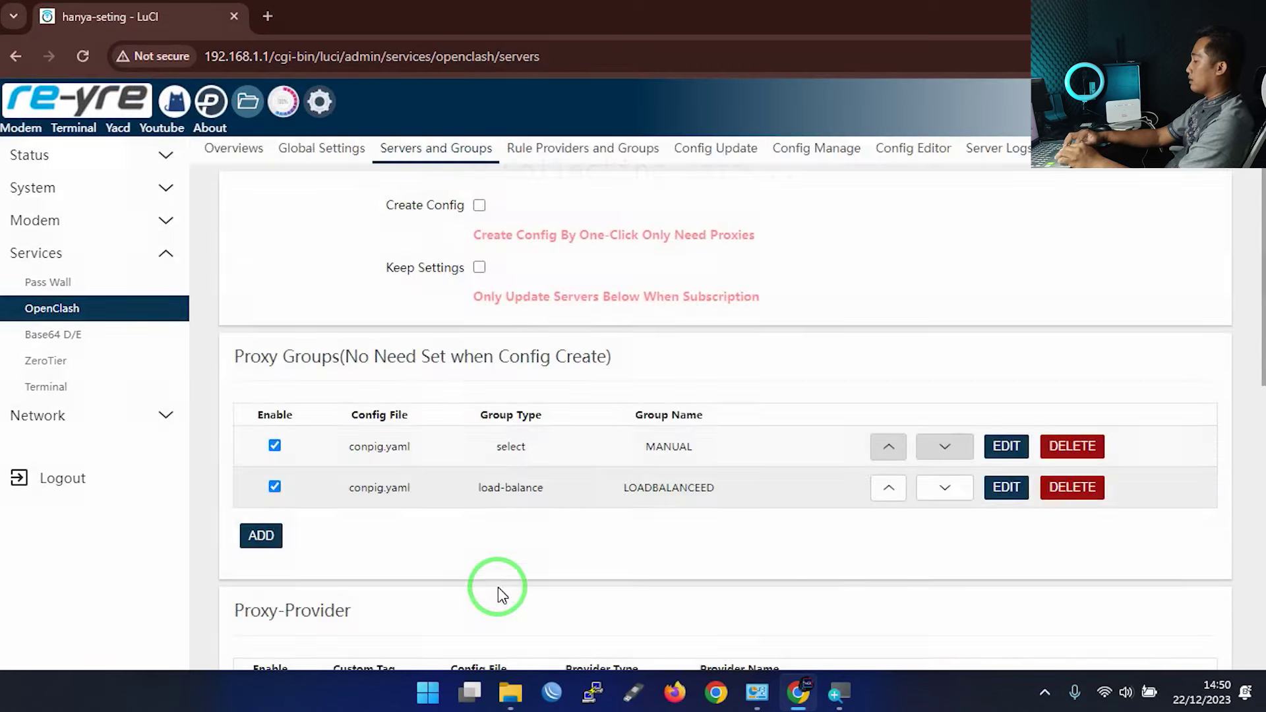
# Open LOADBALANCEED's settings and keep Round-robin as its load-balance strategy
pyautogui.click(1026, 494)
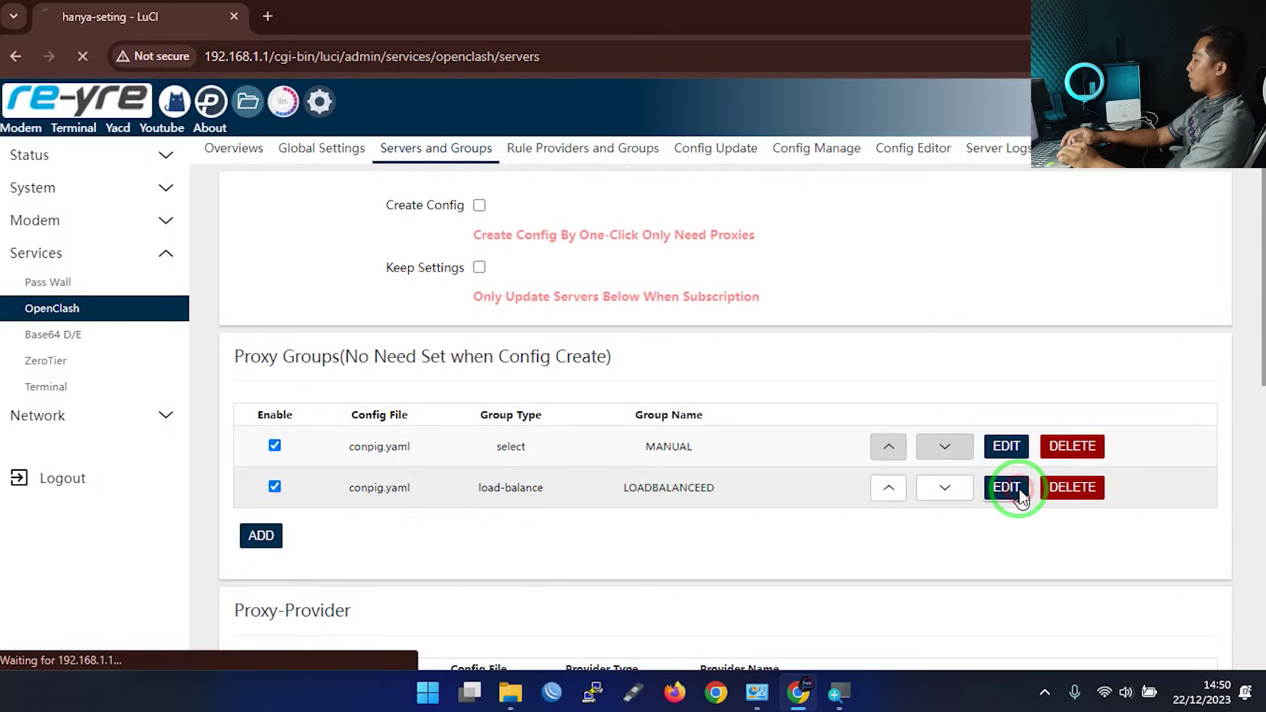
pyautogui.click(589, 394)
pyautogui.click(586, 394)
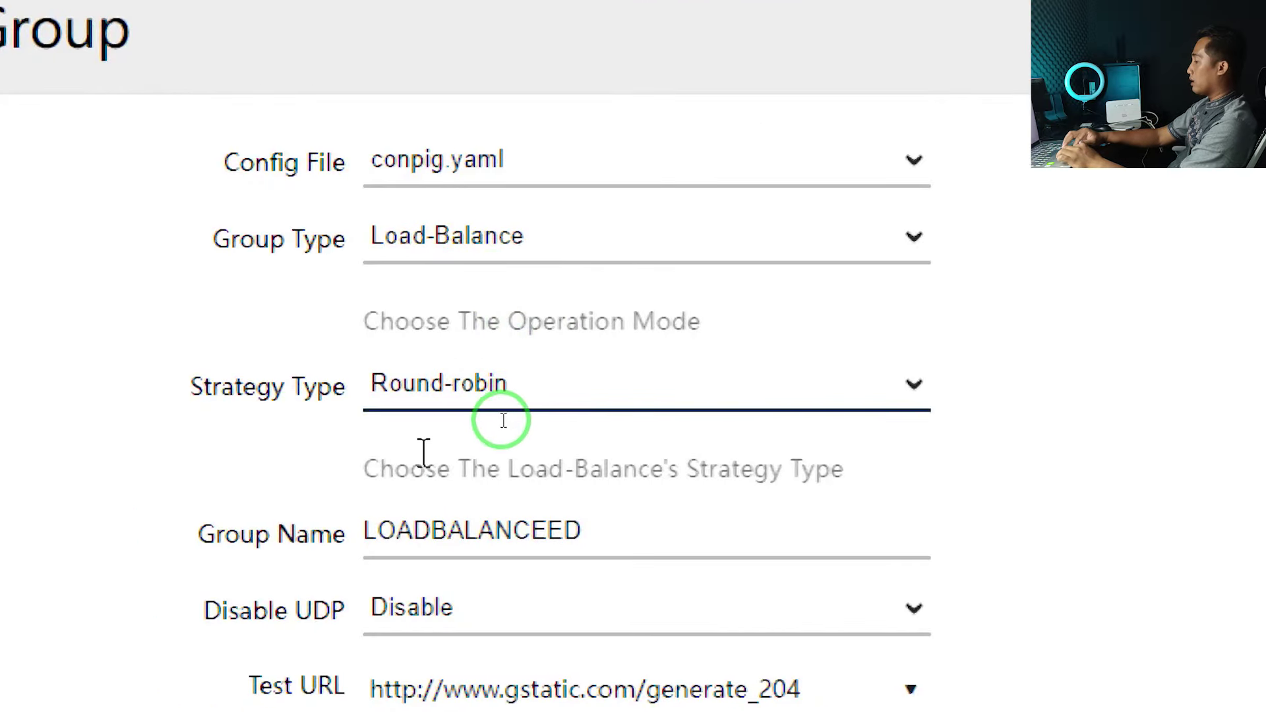
pyautogui.click(528, 392)
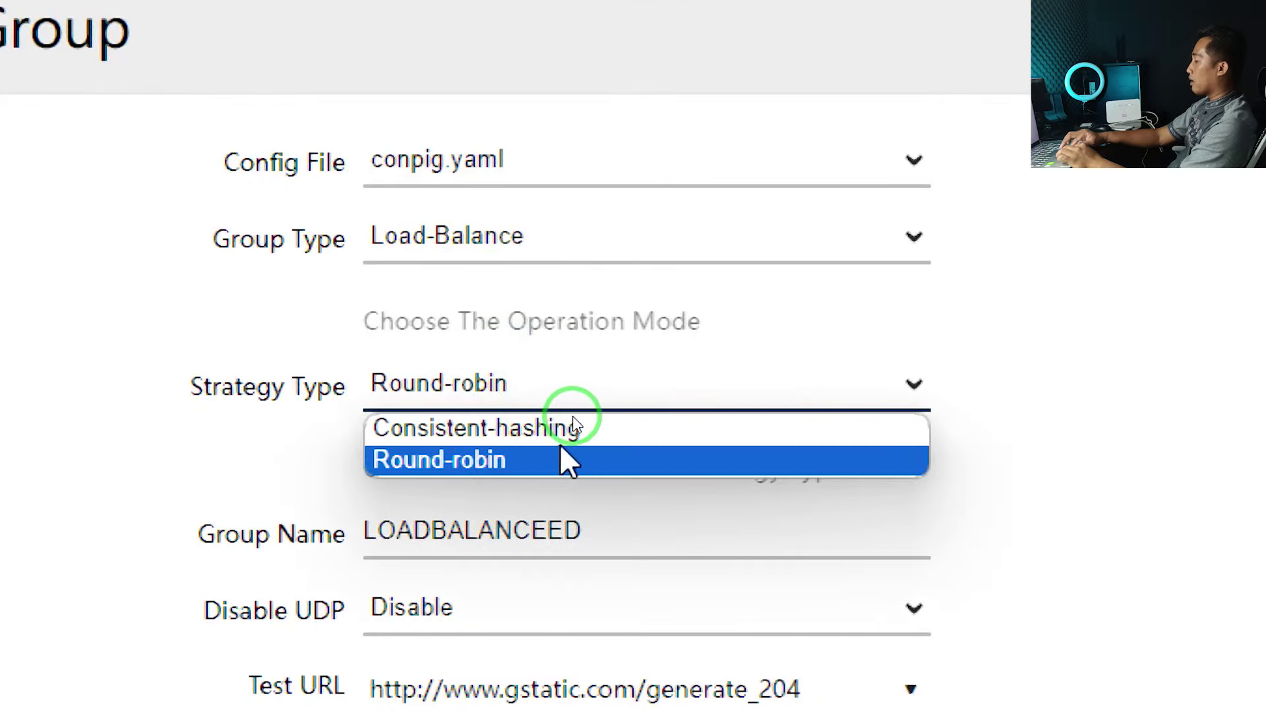
pyautogui.click(415, 427)
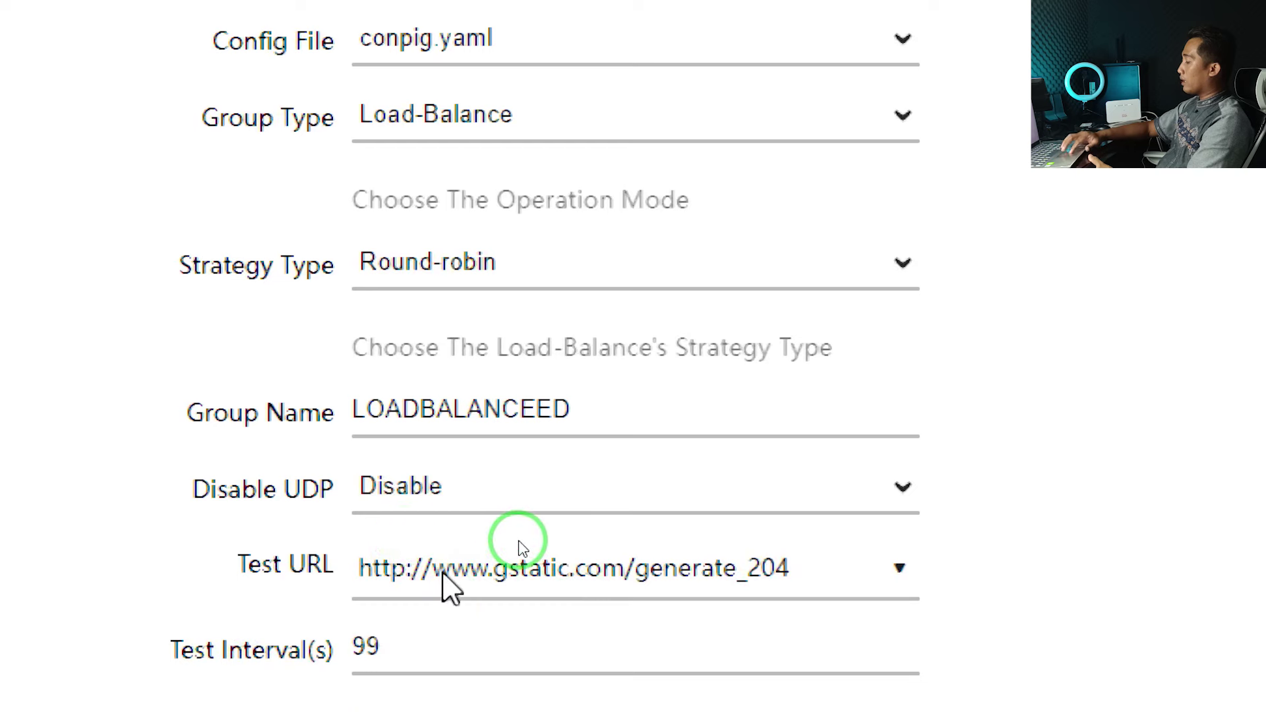
# Keep the gstatic test URL and 99-second test interval, then commit the LOADBALANCEED settings
pyautogui.click(439, 573)
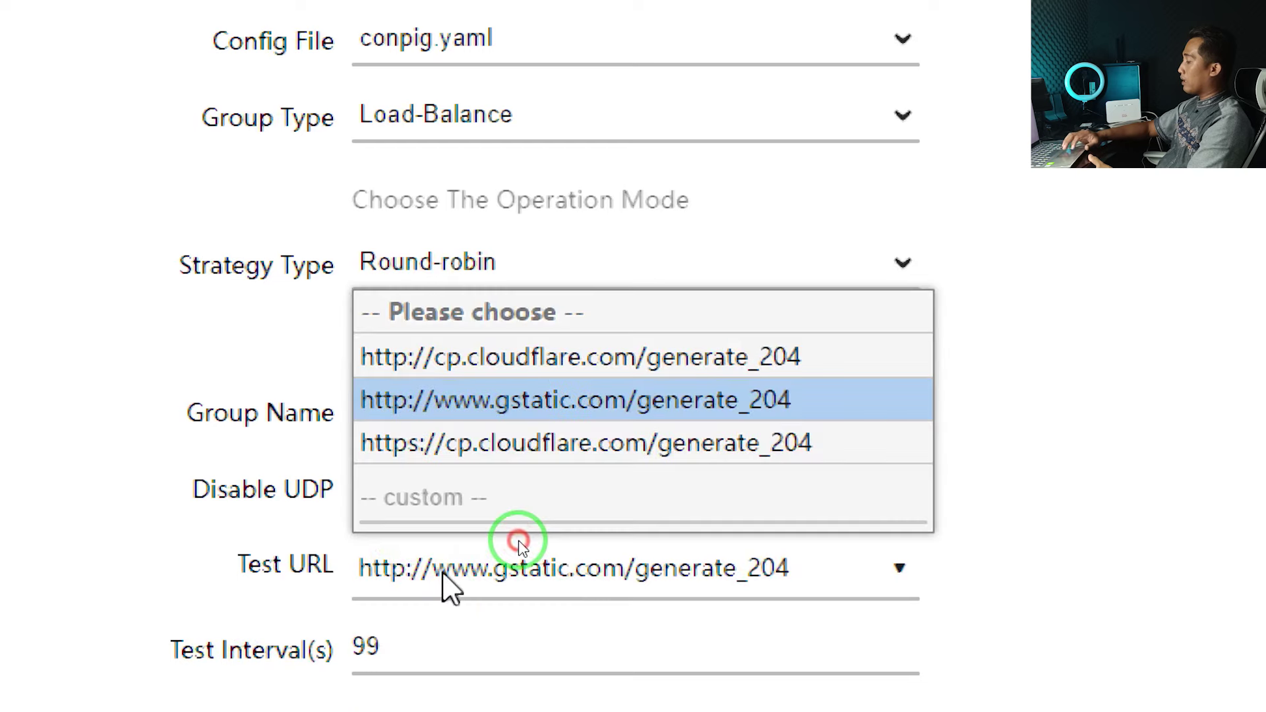
pyautogui.click(465, 381)
pyautogui.scroll(-1, 429, 444)
pyautogui.scroll(-2, 339, 617)
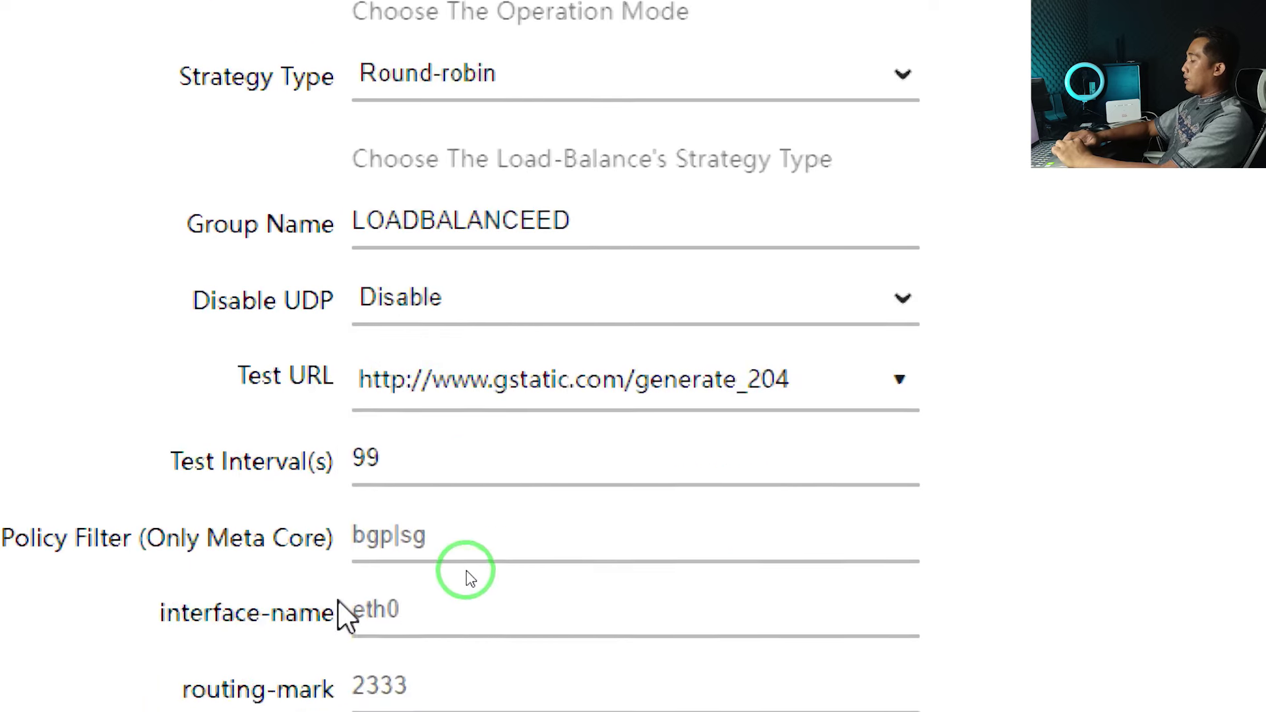
pyautogui.doubleClick(431, 442)
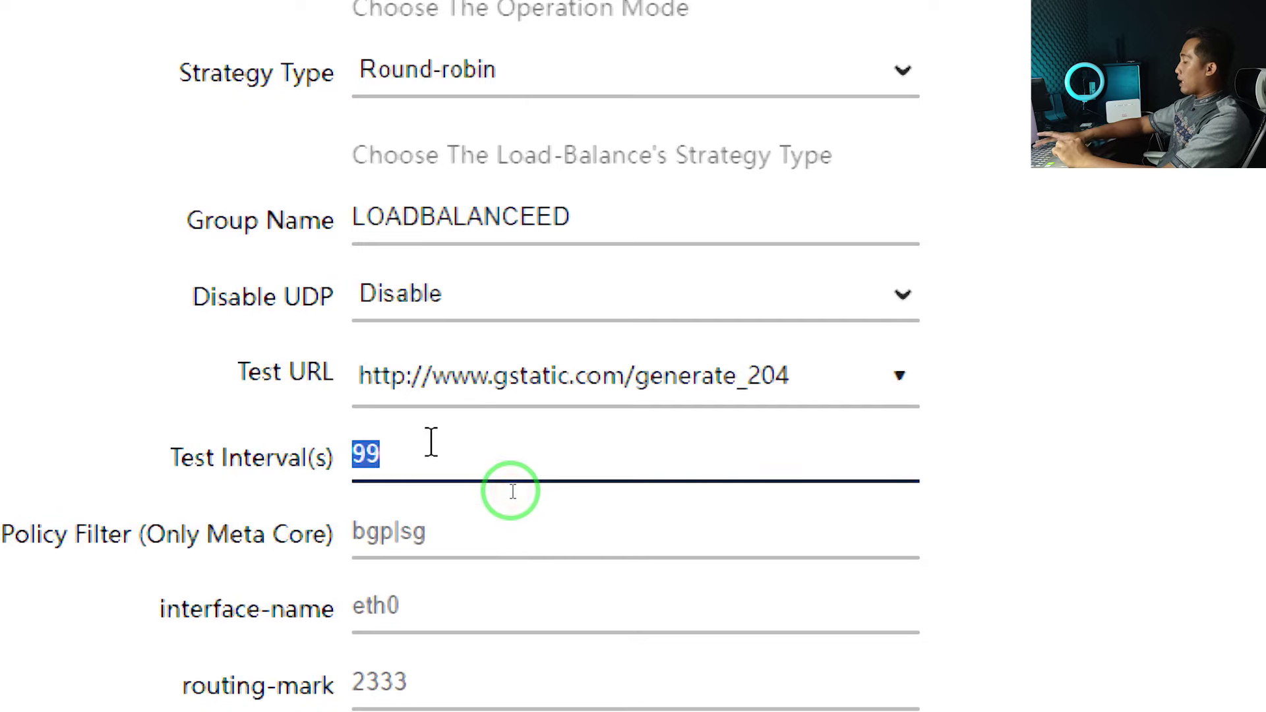
pyautogui.click(431, 441)
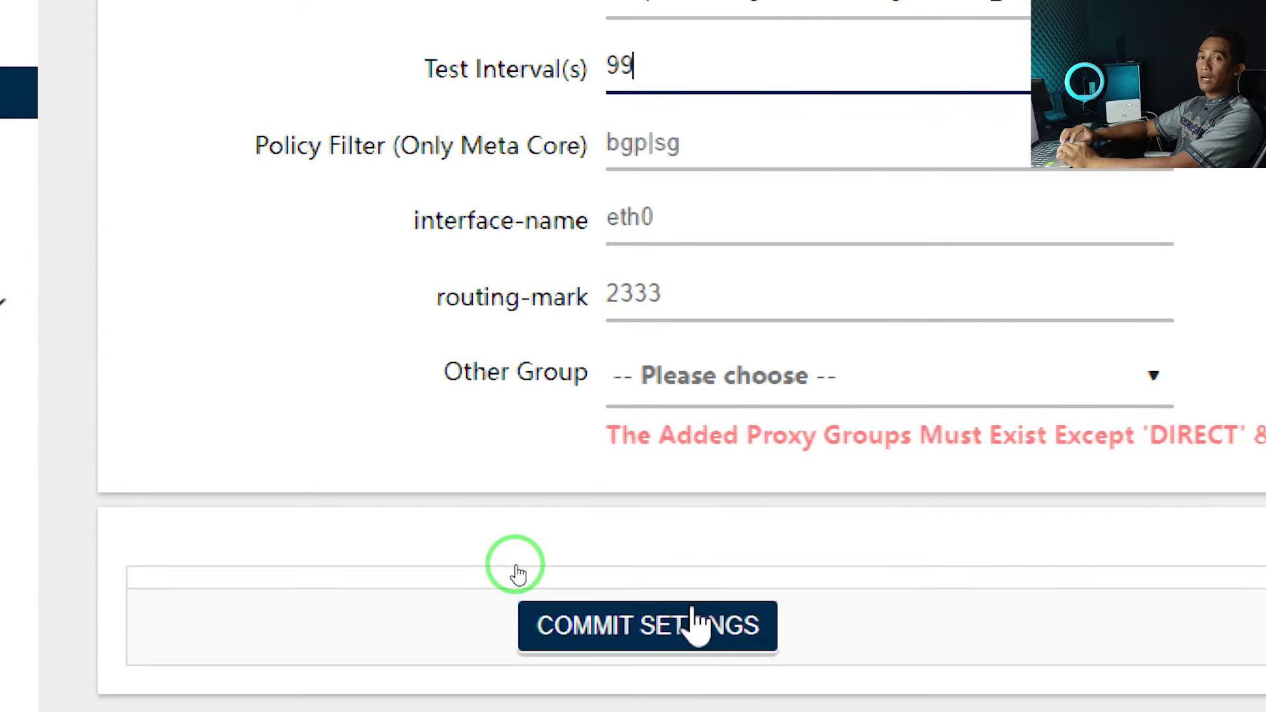
pyautogui.click(694, 625)
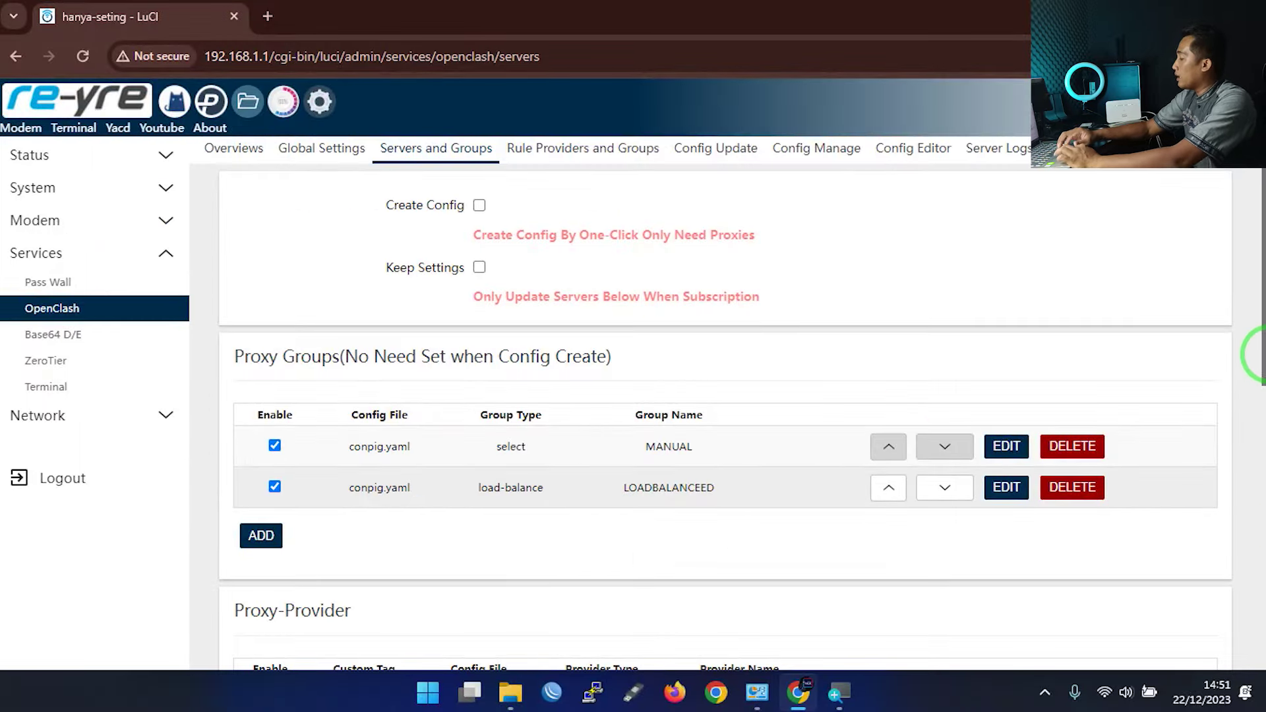
# Open the PP-AKUN proxy provider's settings and keep file as its provider type
pyautogui.scroll(-5, 1261, 505)
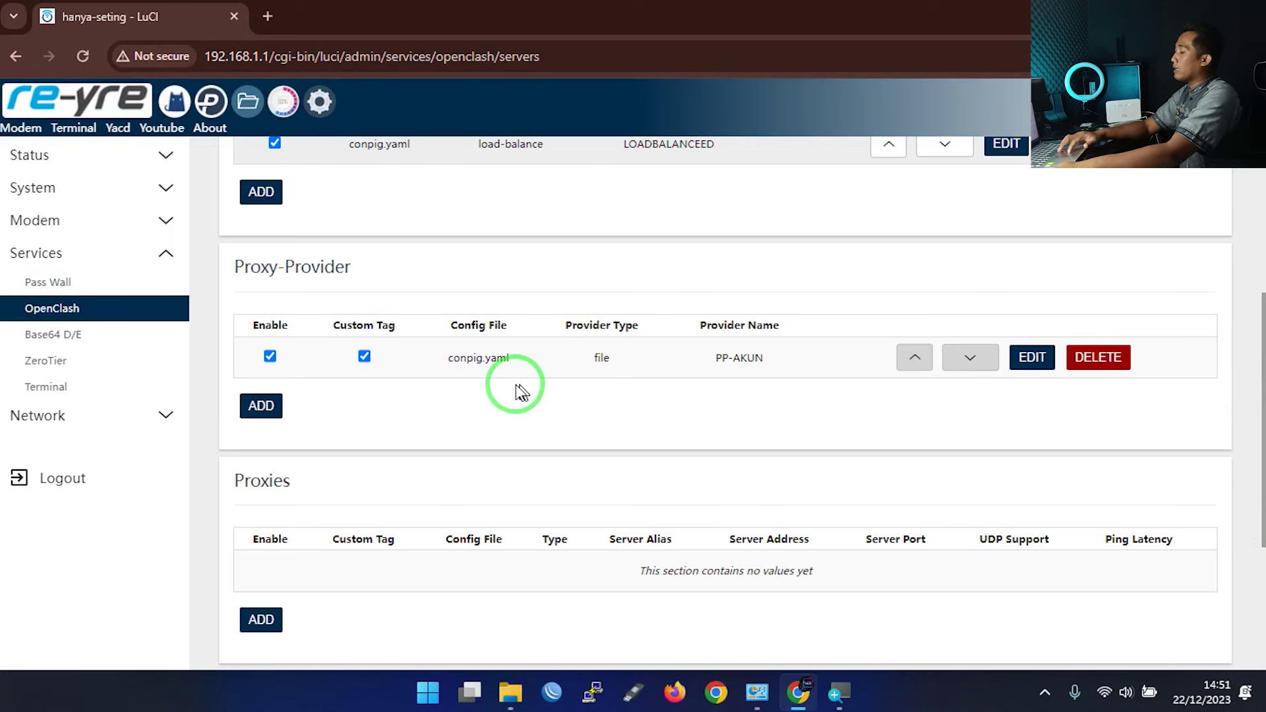
pyautogui.click(1016, 361)
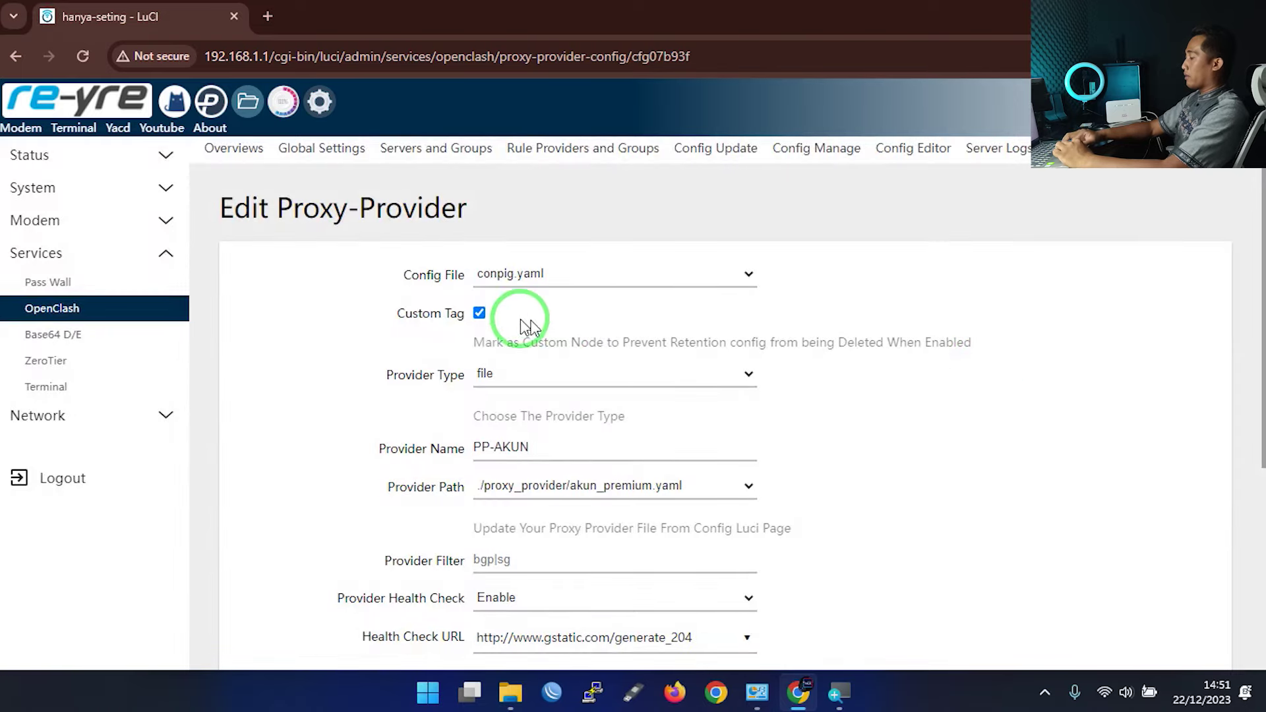
pyautogui.scroll(-1, 520, 370)
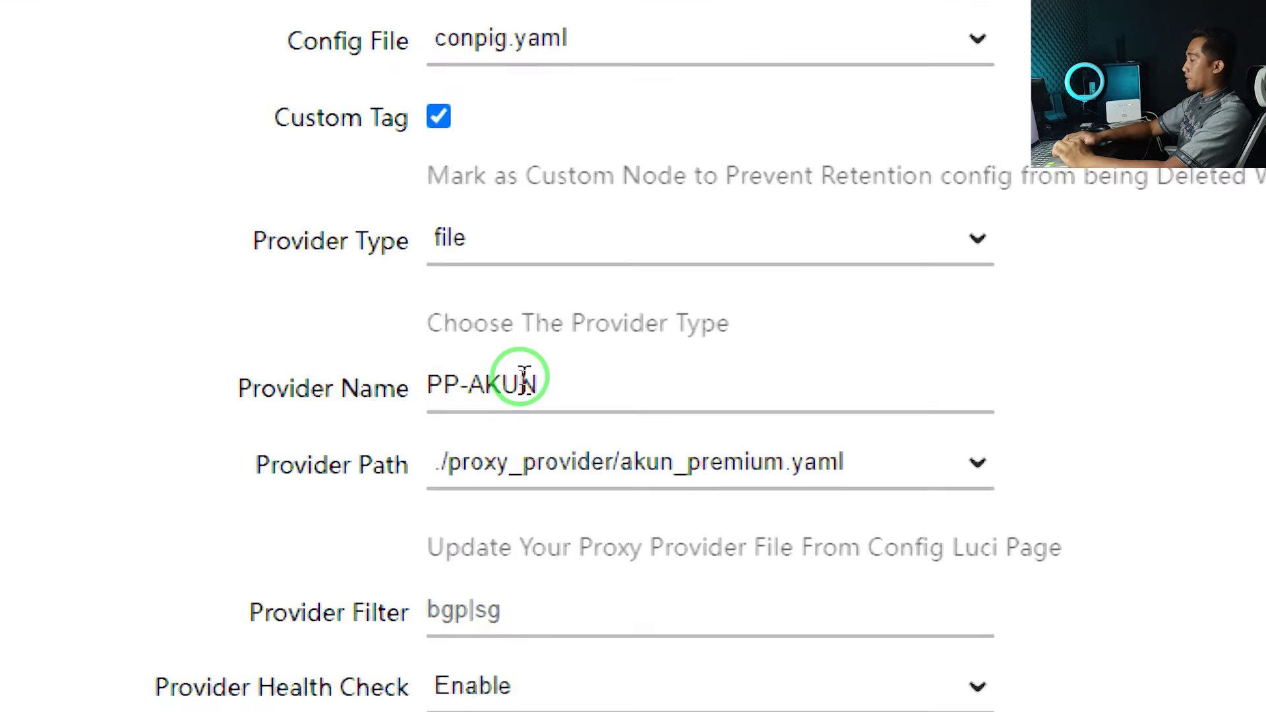
pyautogui.click(500, 241)
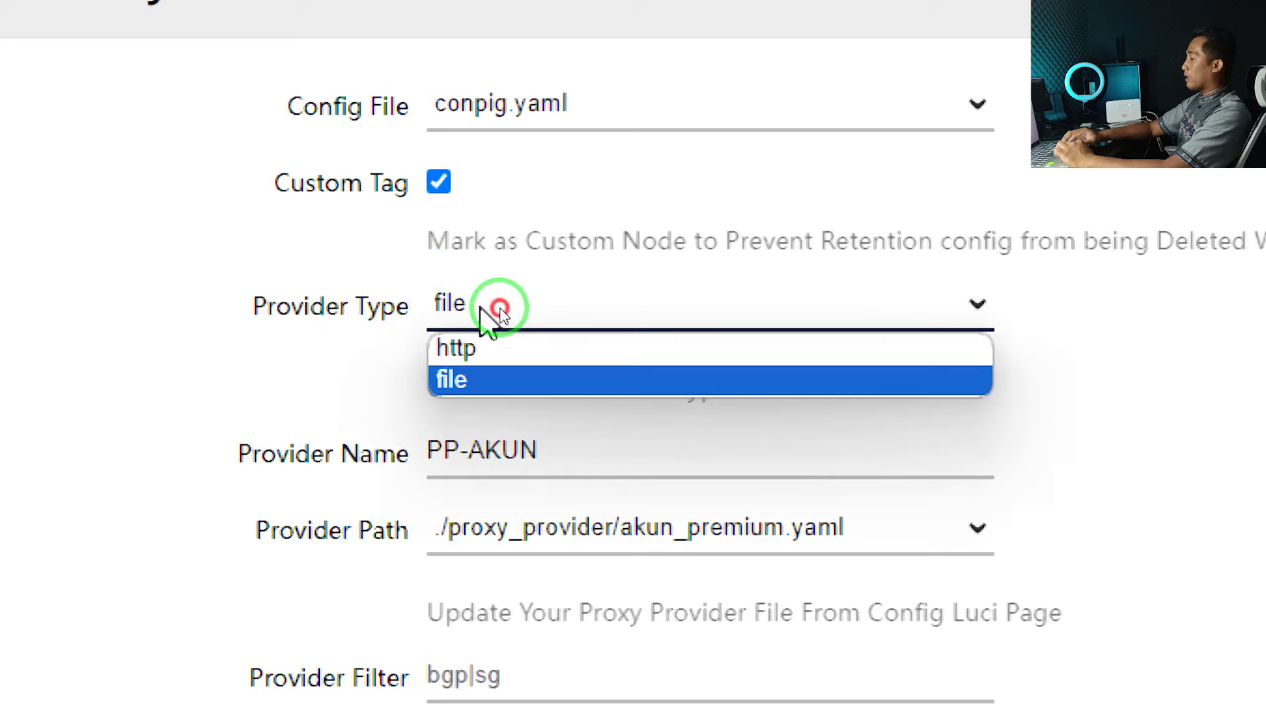
pyautogui.click(500, 382)
pyautogui.click(515, 308)
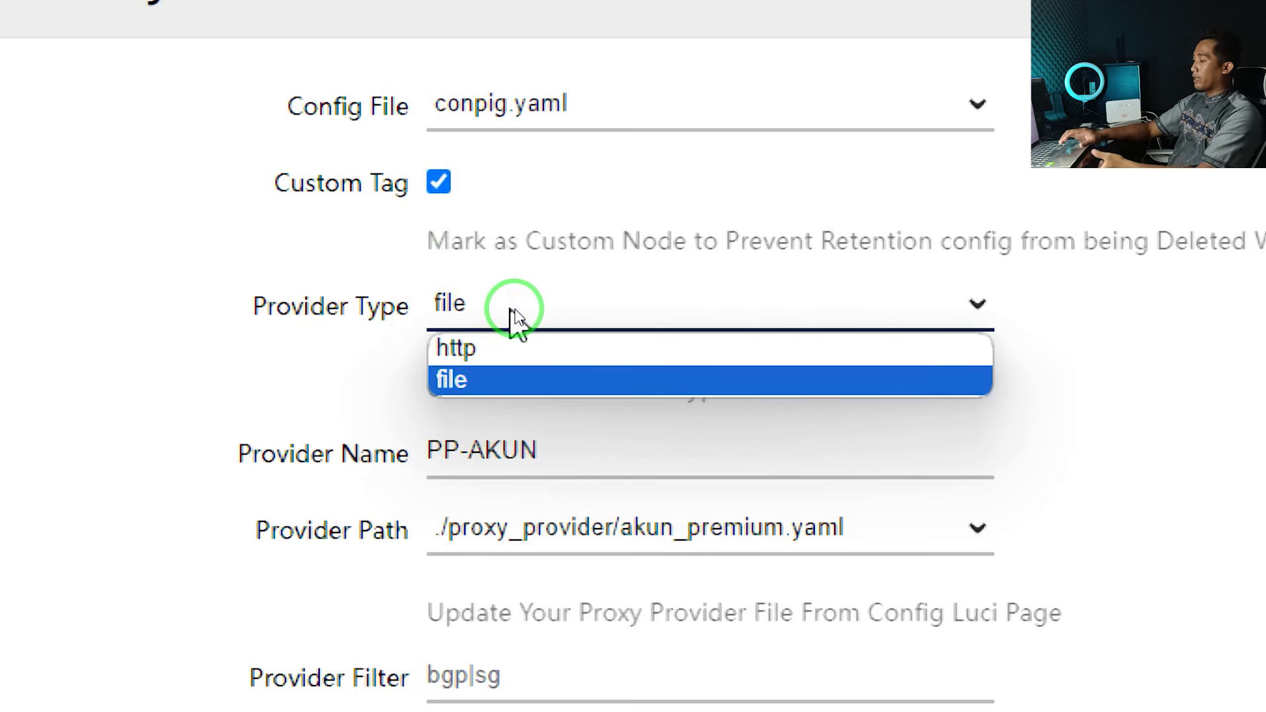
pyautogui.click(603, 441)
pyautogui.moveTo(603, 440); pyautogui.dragTo(404, 467)
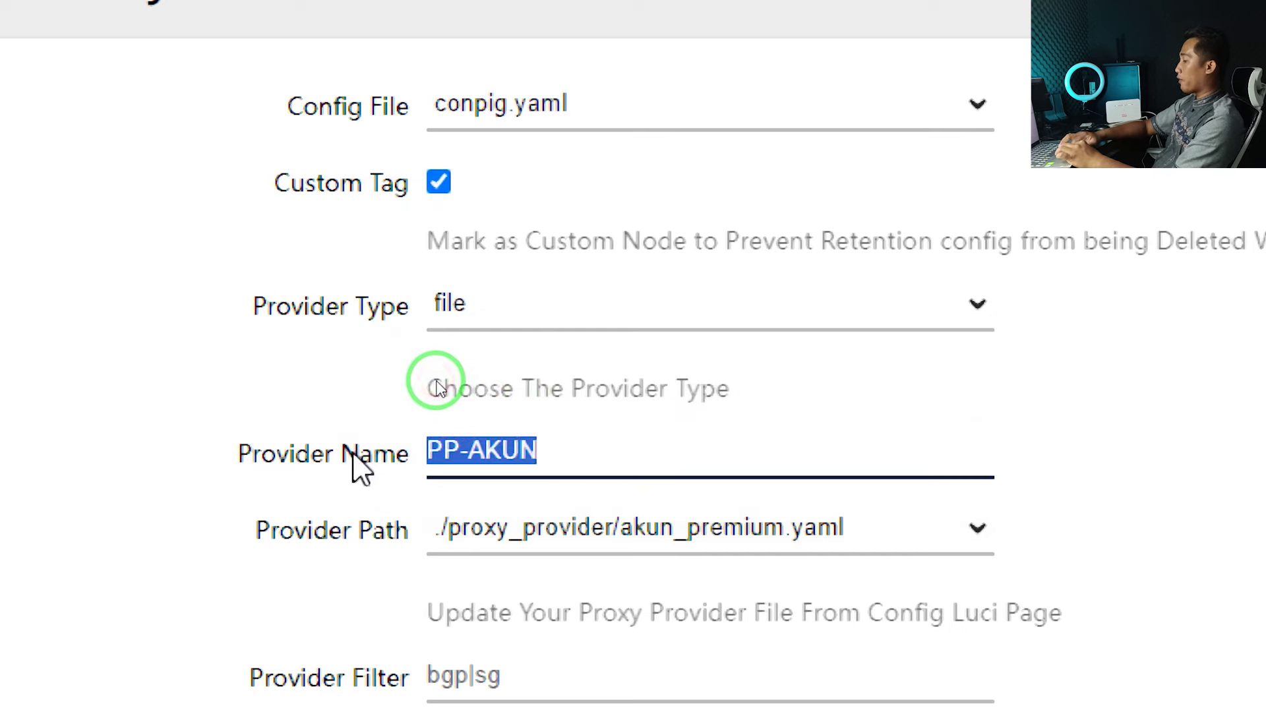
pyautogui.click(605, 455)
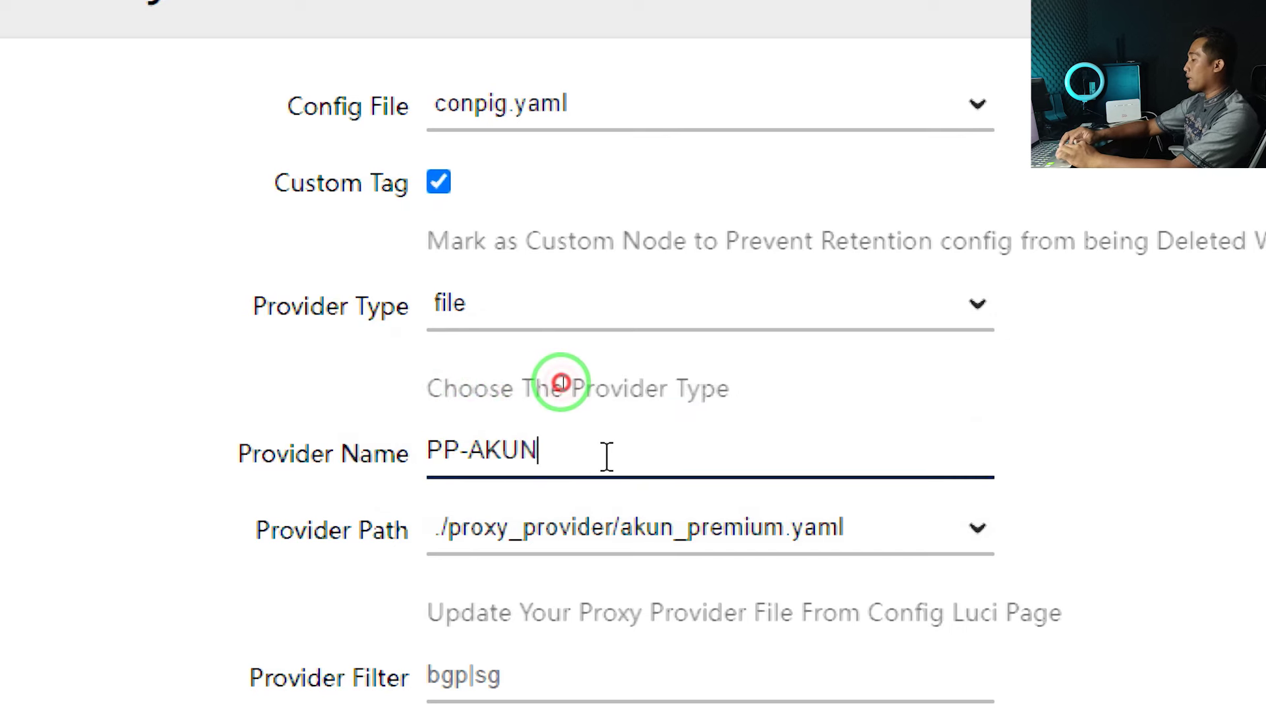
pyautogui.moveTo(607, 455); pyautogui.dragTo(291, 452)
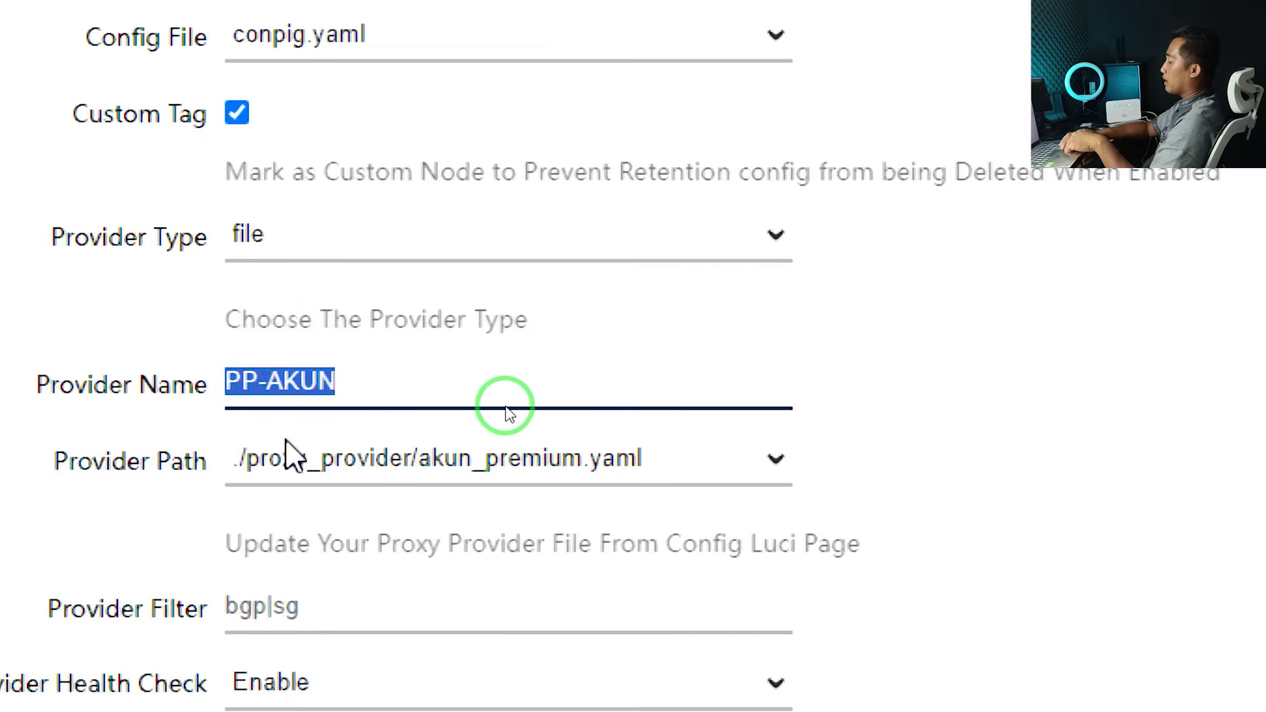
# Keep akun_premium.yaml as provider path, the gstatic health-check URL, and a 55-second interval
pyautogui.click(423, 463)
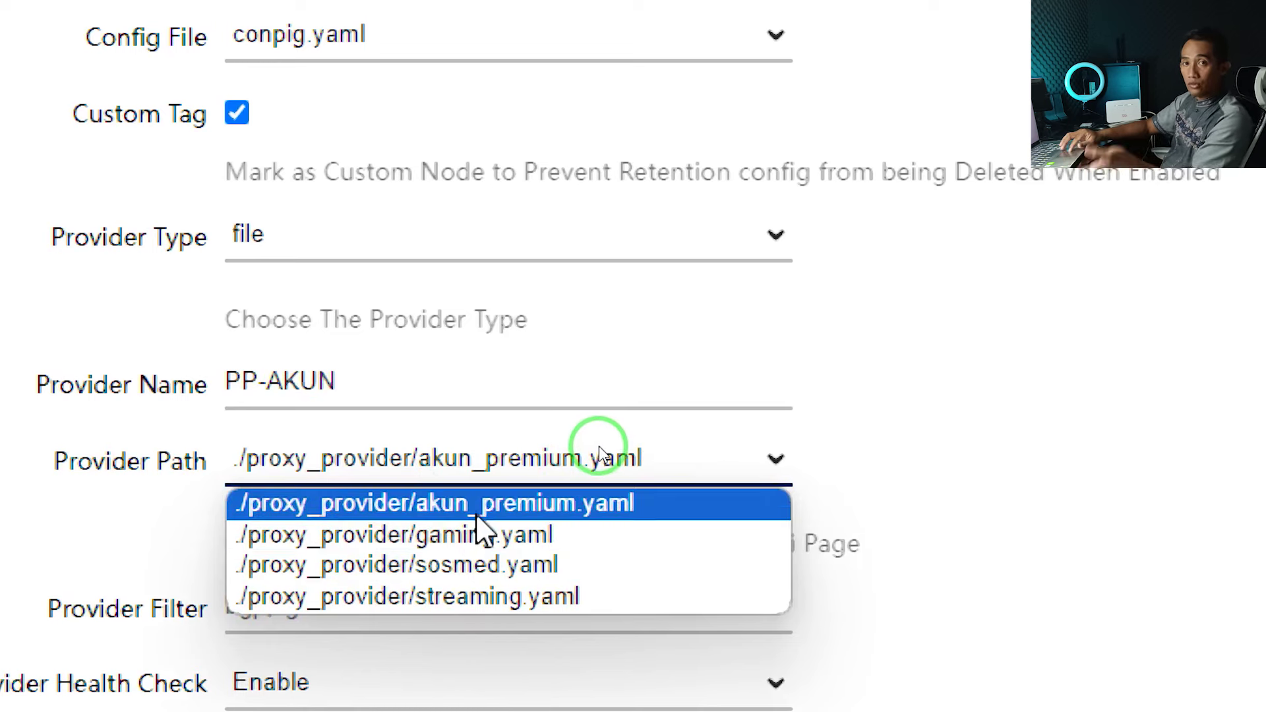
pyautogui.click(873, 452)
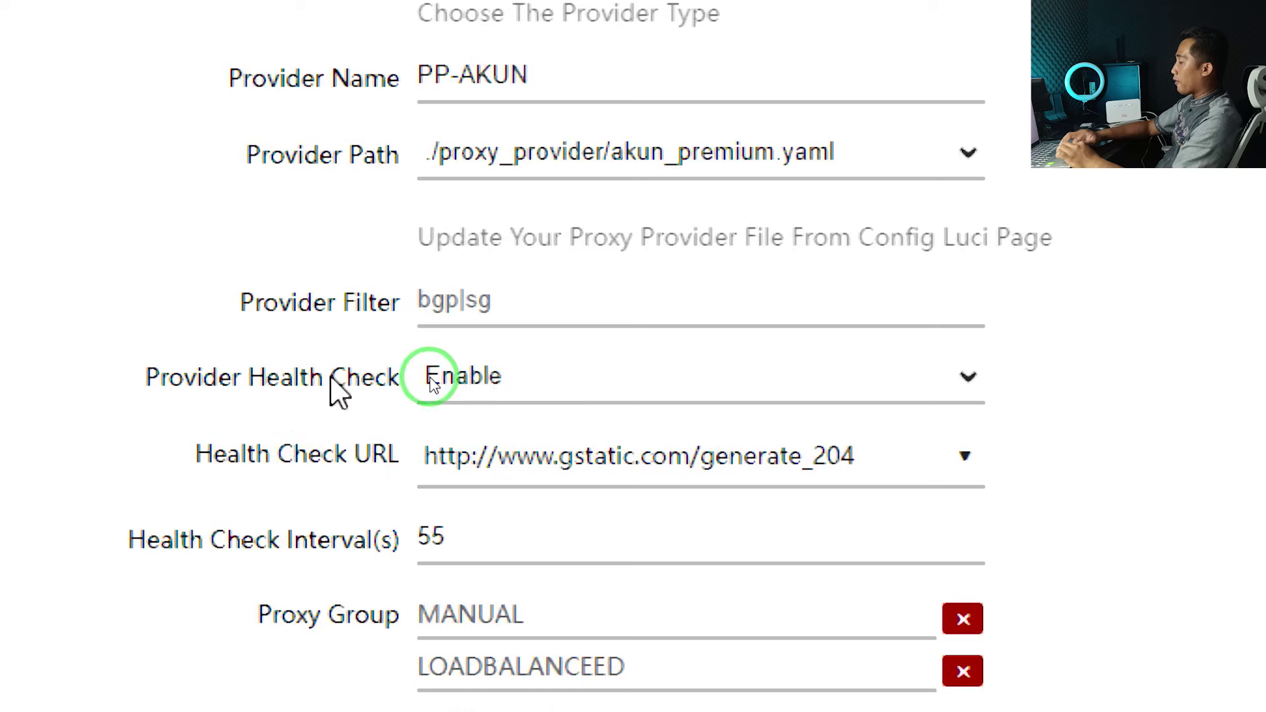
pyautogui.click(560, 418)
pyautogui.click(586, 462)
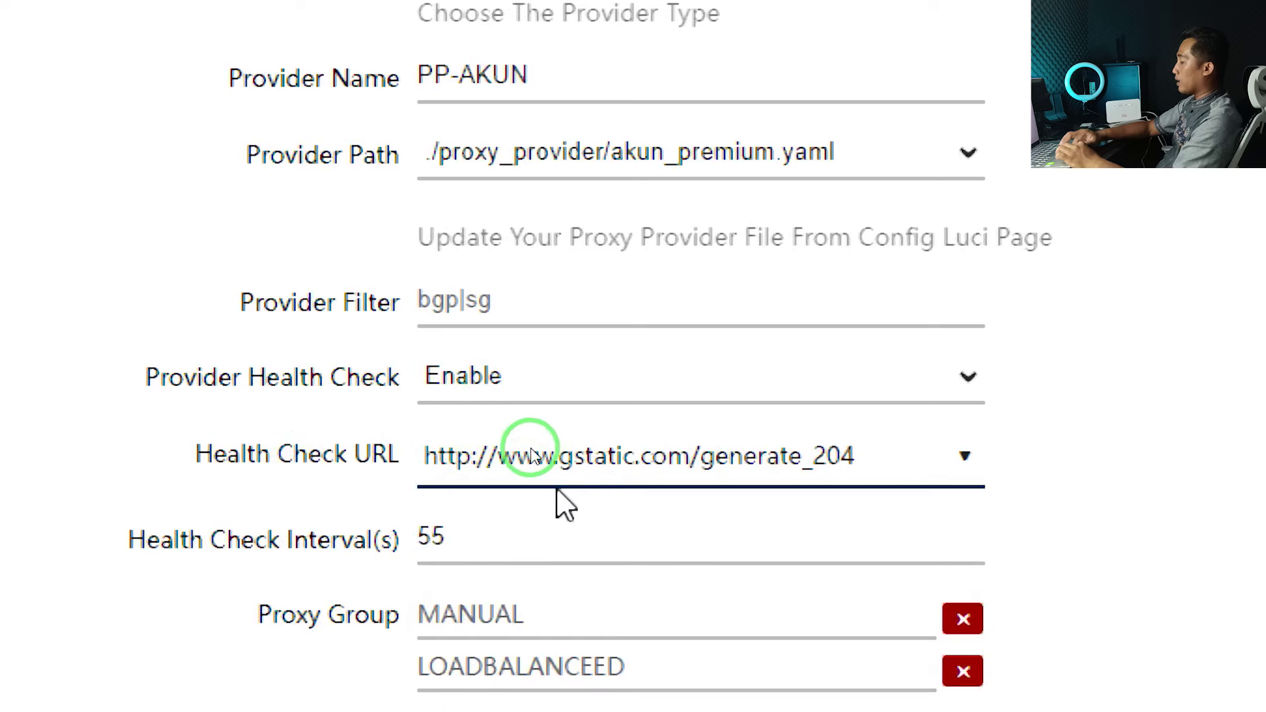
pyautogui.doubleClick(475, 537)
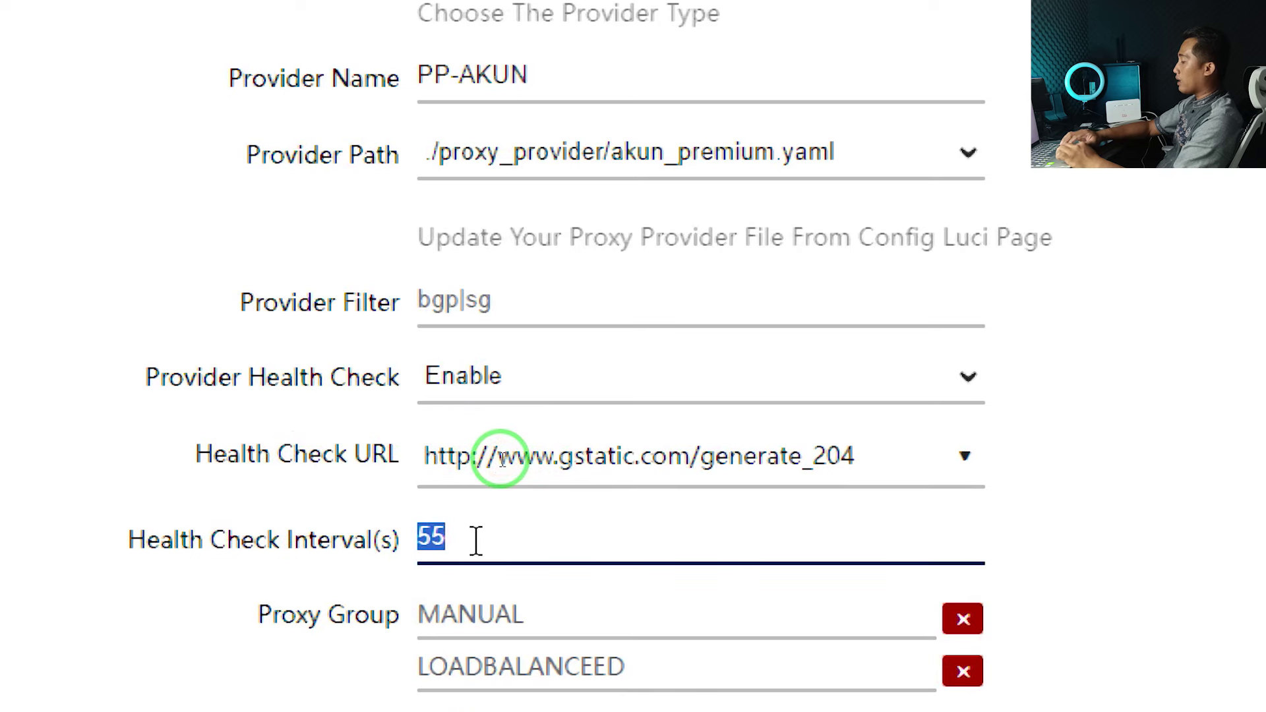
# Review the MANUAL and LOADBALANCEED proxy group entries and go back to the groups list
pyautogui.scroll(-3, 476, 541)
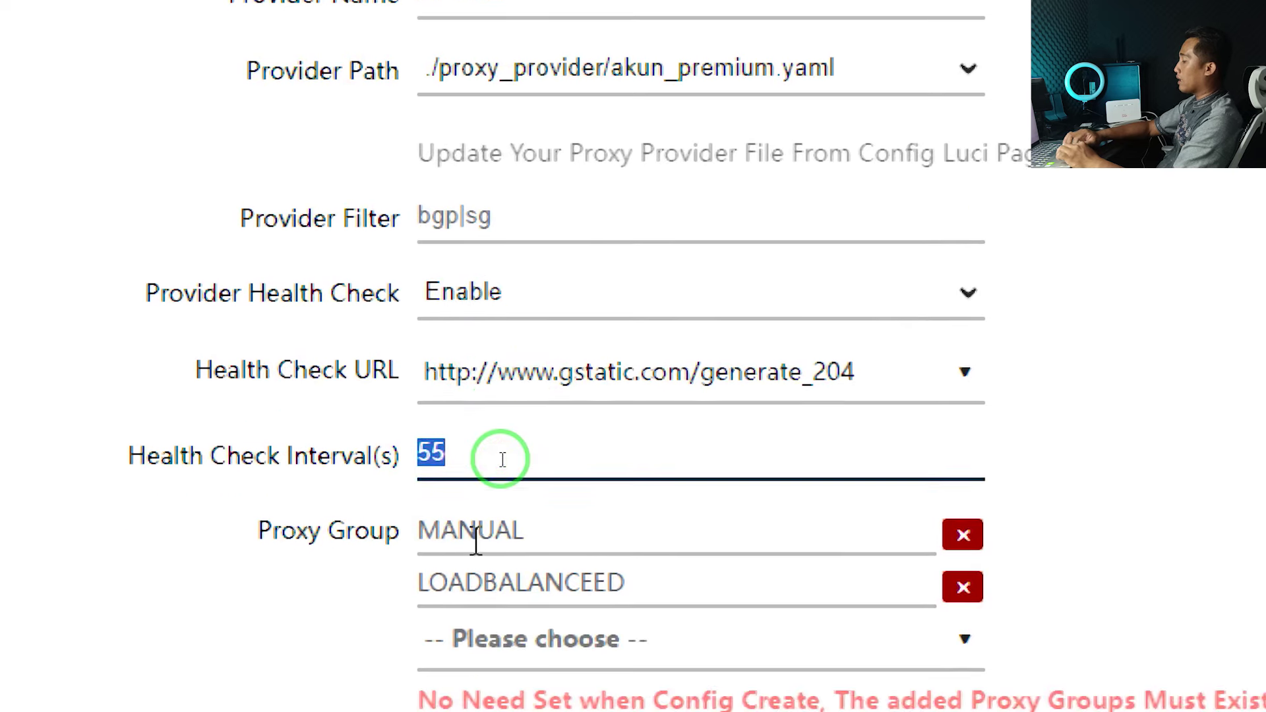
pyautogui.moveTo(246, 422); pyautogui.dragTo(396, 428)
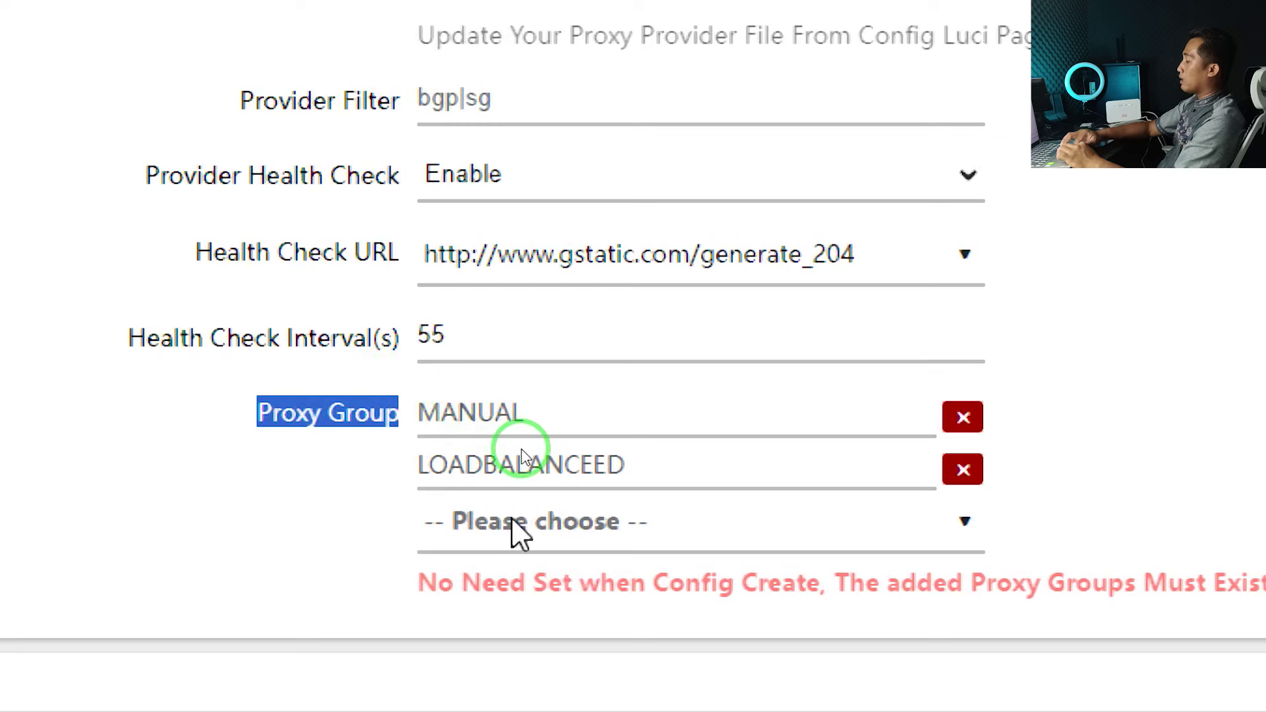
pyautogui.click(546, 531)
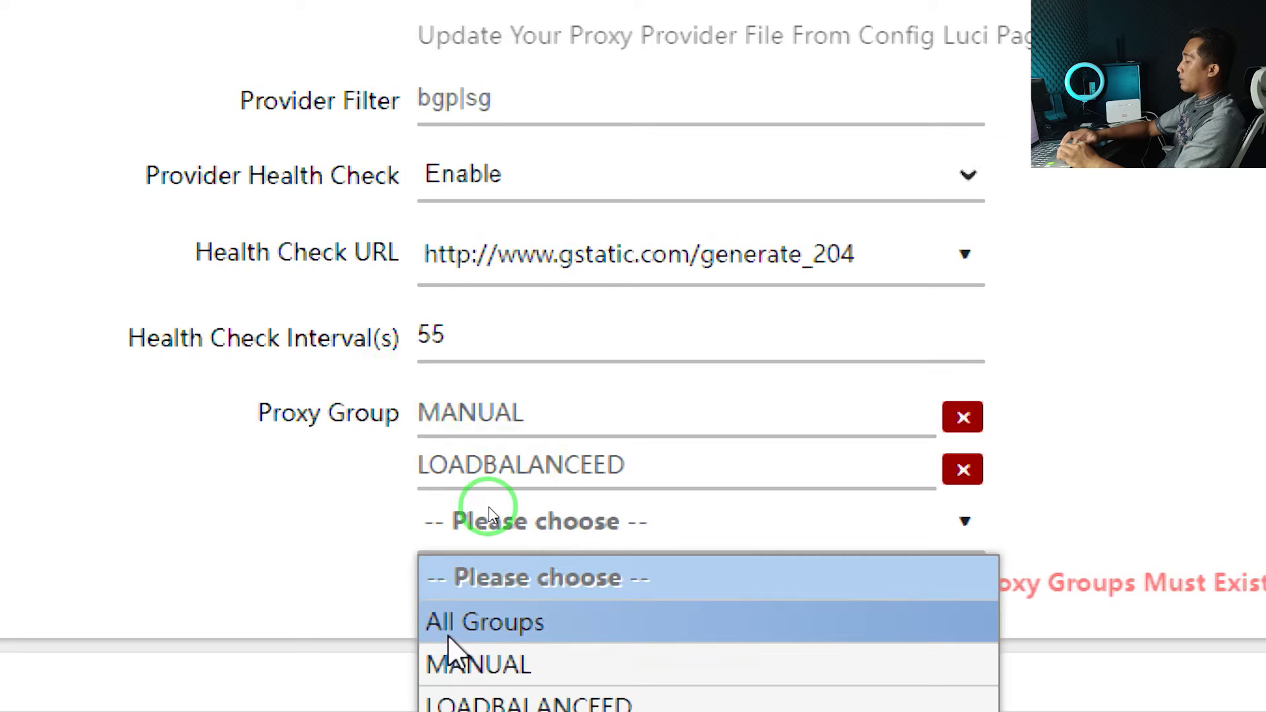
pyautogui.click(500, 392)
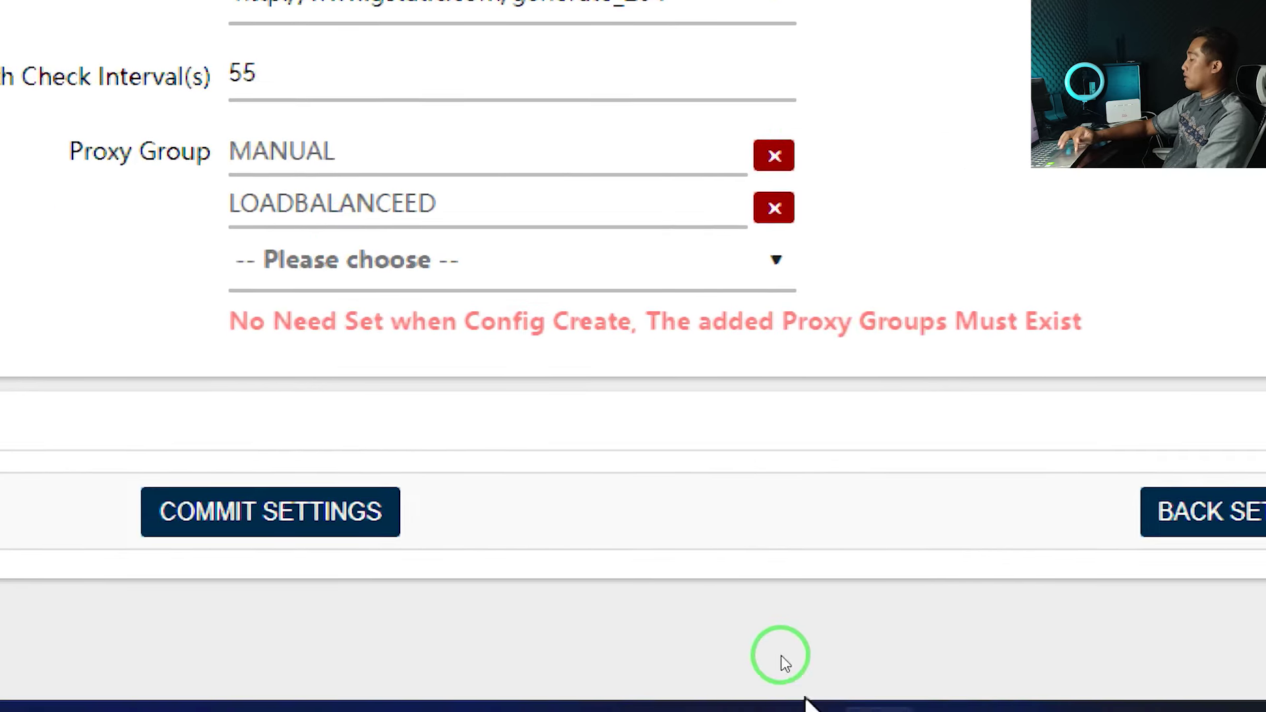
pyautogui.click(1153, 507)
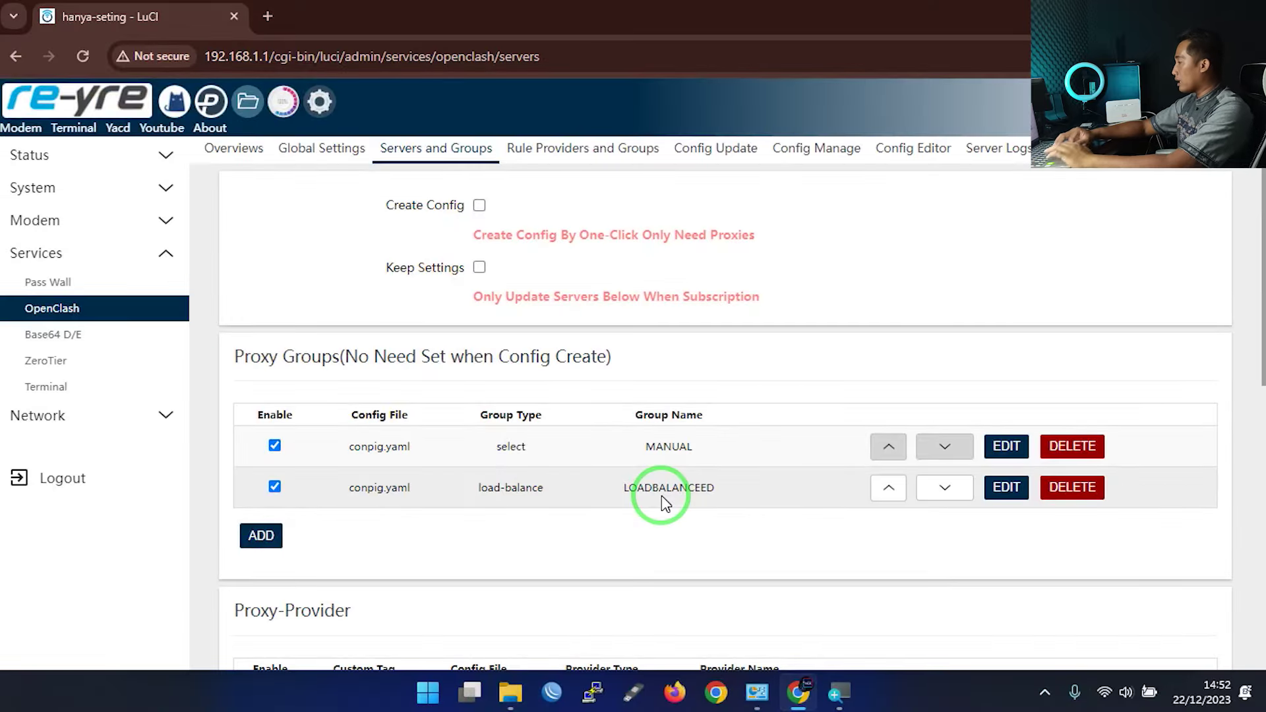
# Open proxy_provider/akun_premium.yaml in the Config Editor and view its vmess proxy tsel entry
pyautogui.click(909, 154)
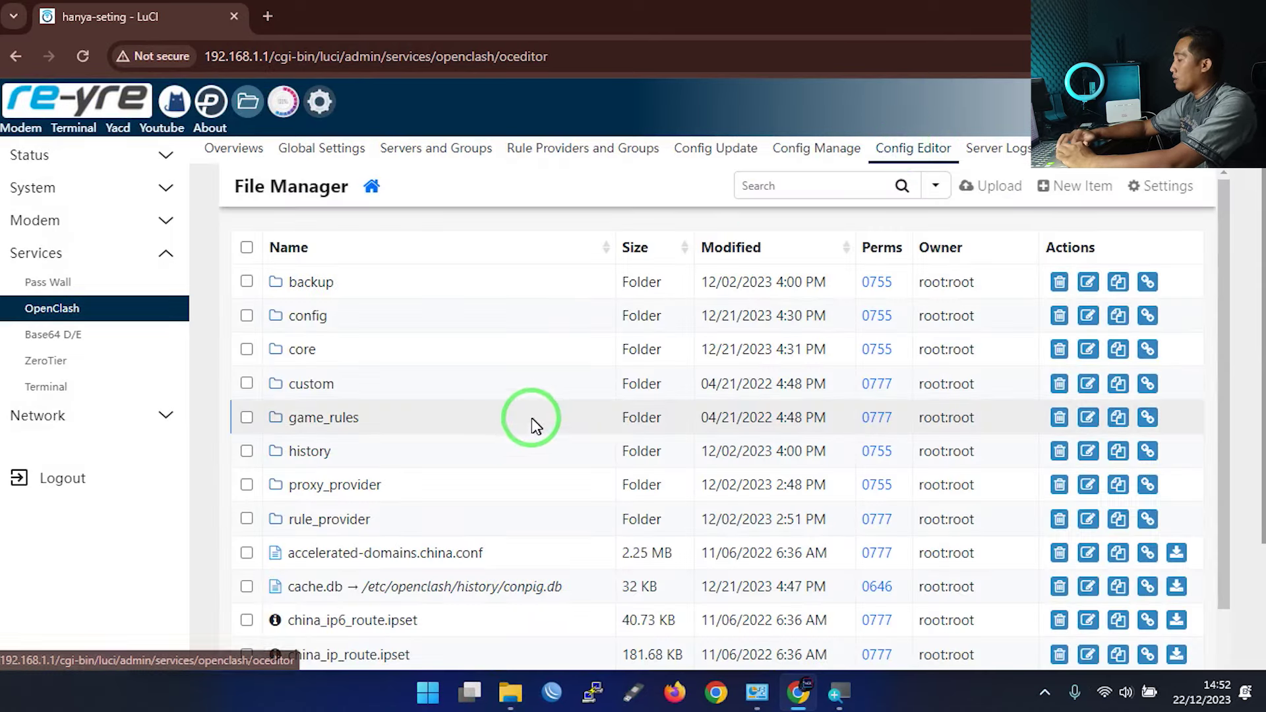
pyautogui.click(337, 487)
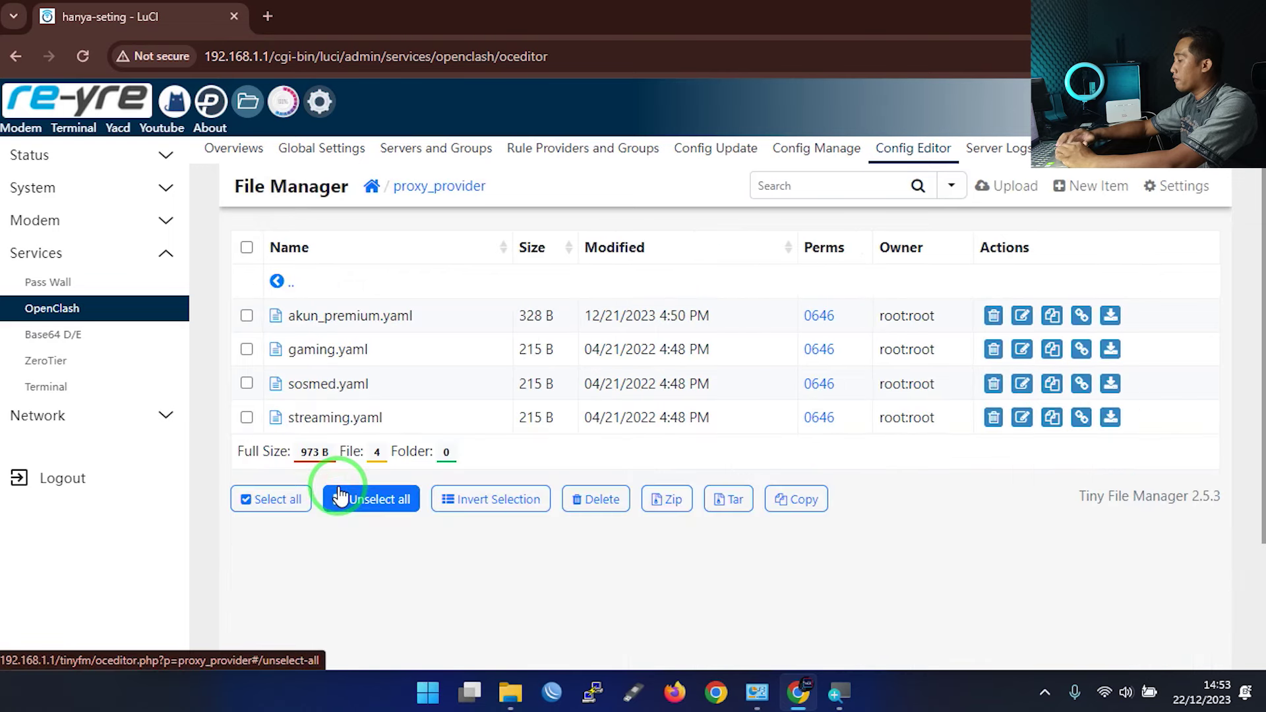
pyautogui.click(341, 319)
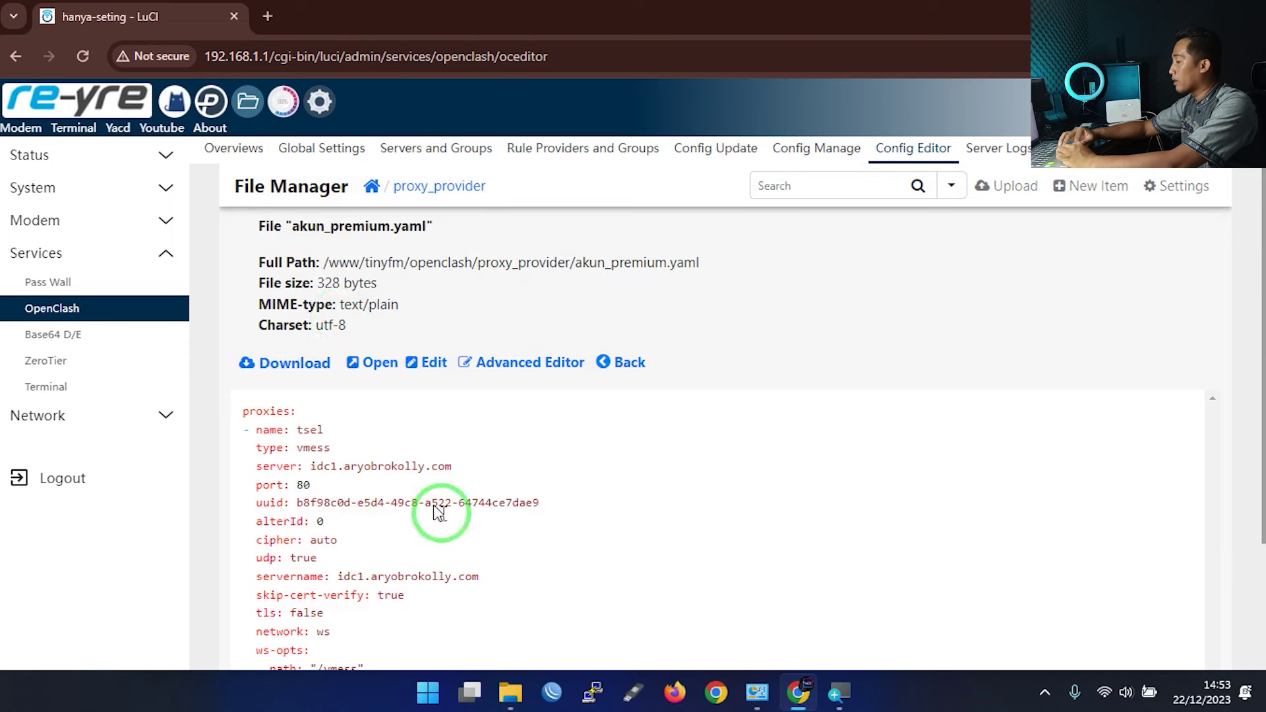
pyautogui.scroll(-2, 474, 547)
pyautogui.scroll(-2, 475, 548)
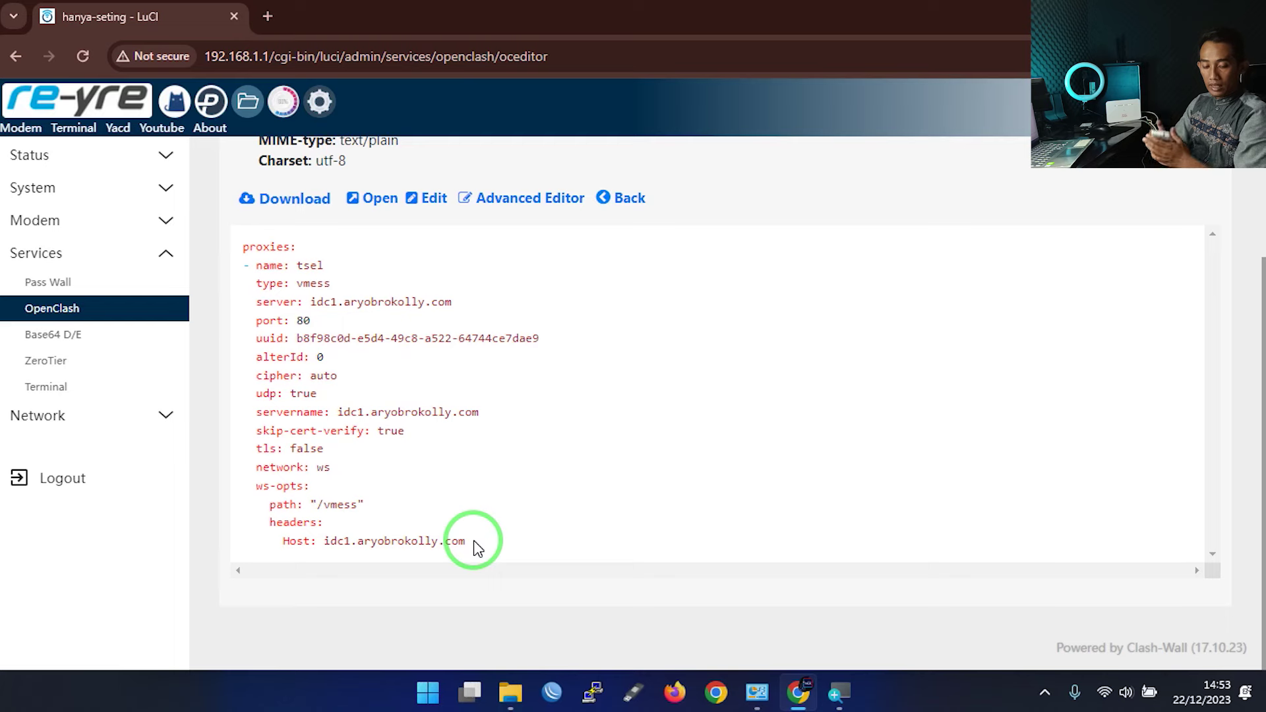
# Check the interfaces: myorbit at 192.168.8.100/24 and tethering on usb0 at 192.168.42.122/24
pyautogui.click(322, 102)
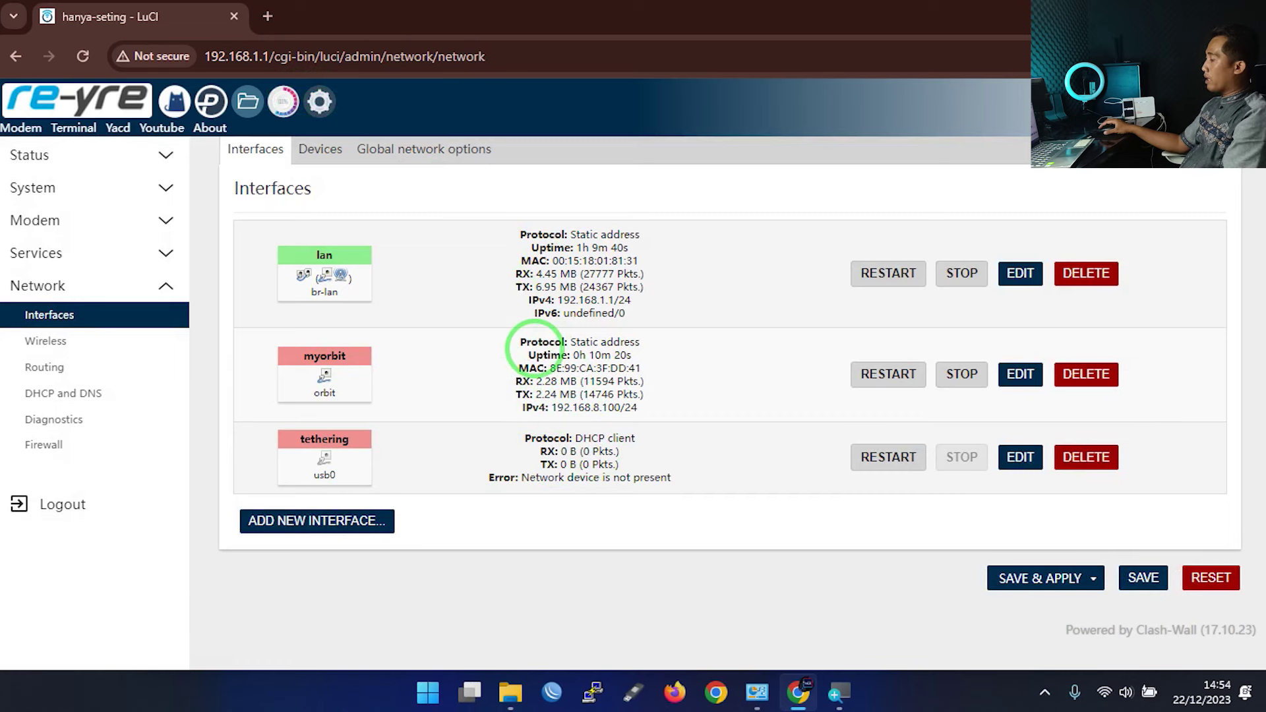
pyautogui.moveTo(497, 339); pyautogui.dragTo(686, 404)
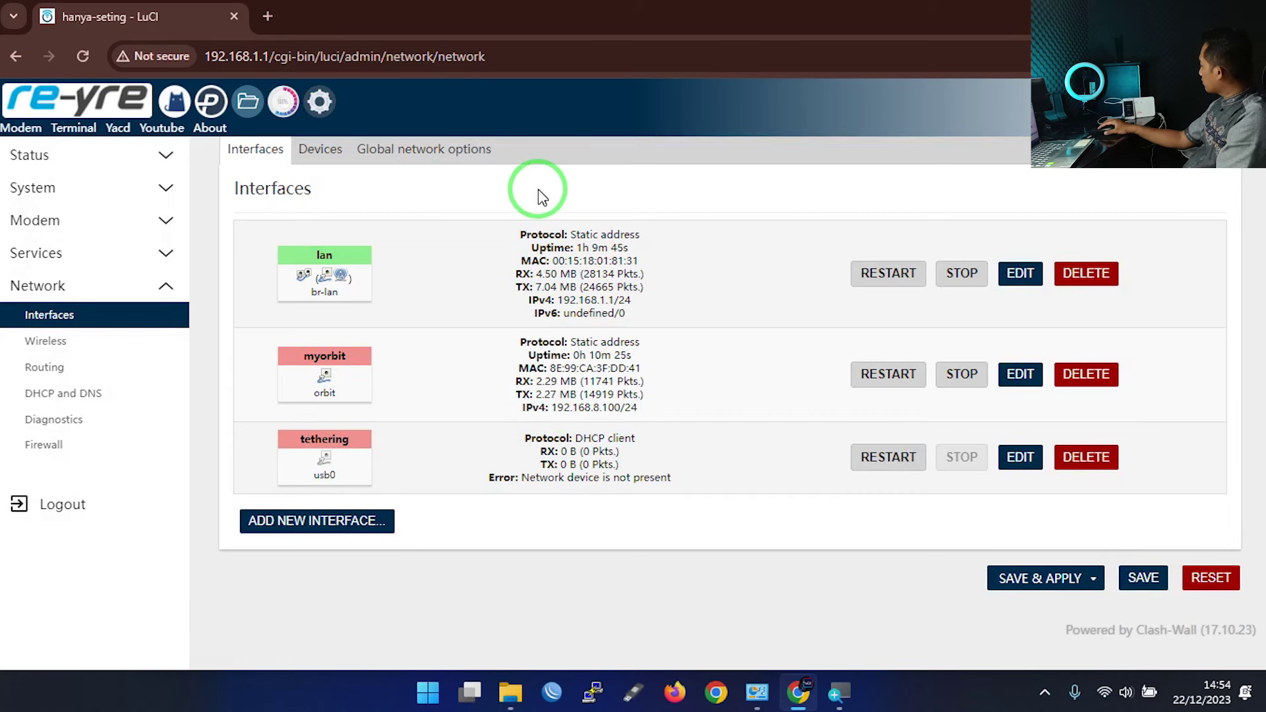
pyautogui.moveTo(618, 480); pyautogui.dragTo(587, 466)
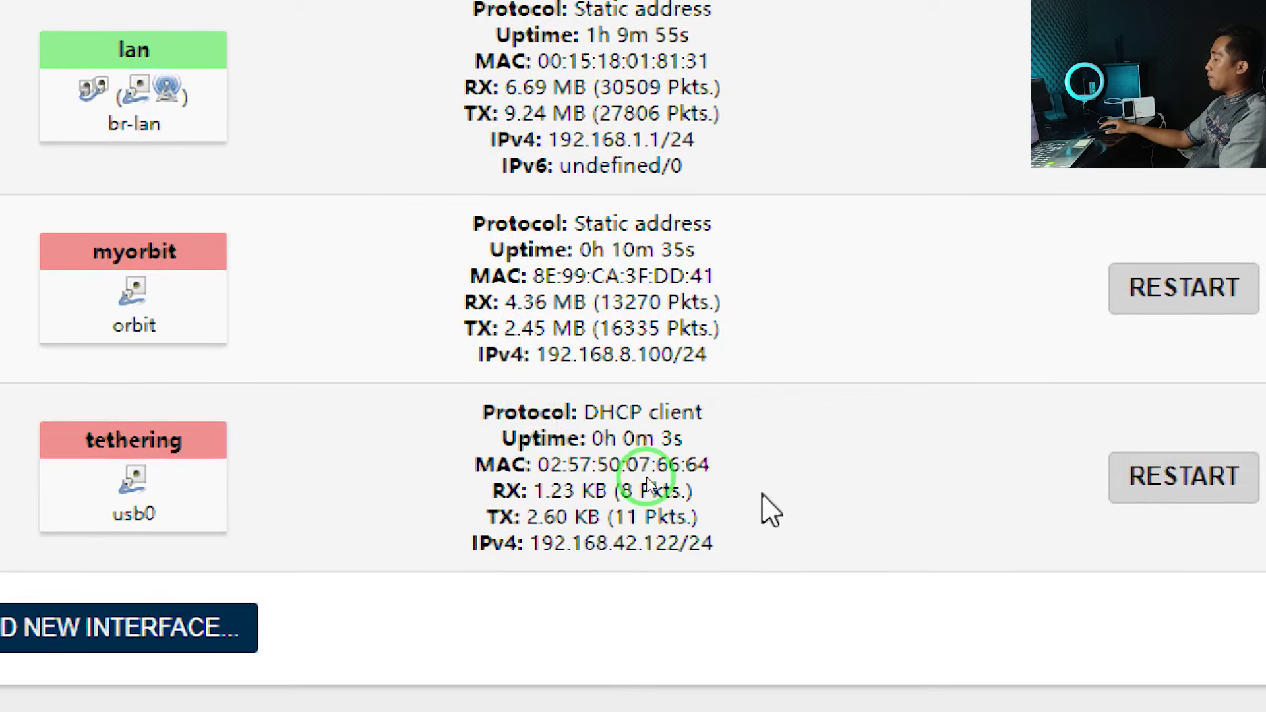
pyautogui.moveTo(741, 570); pyautogui.dragTo(537, 555)
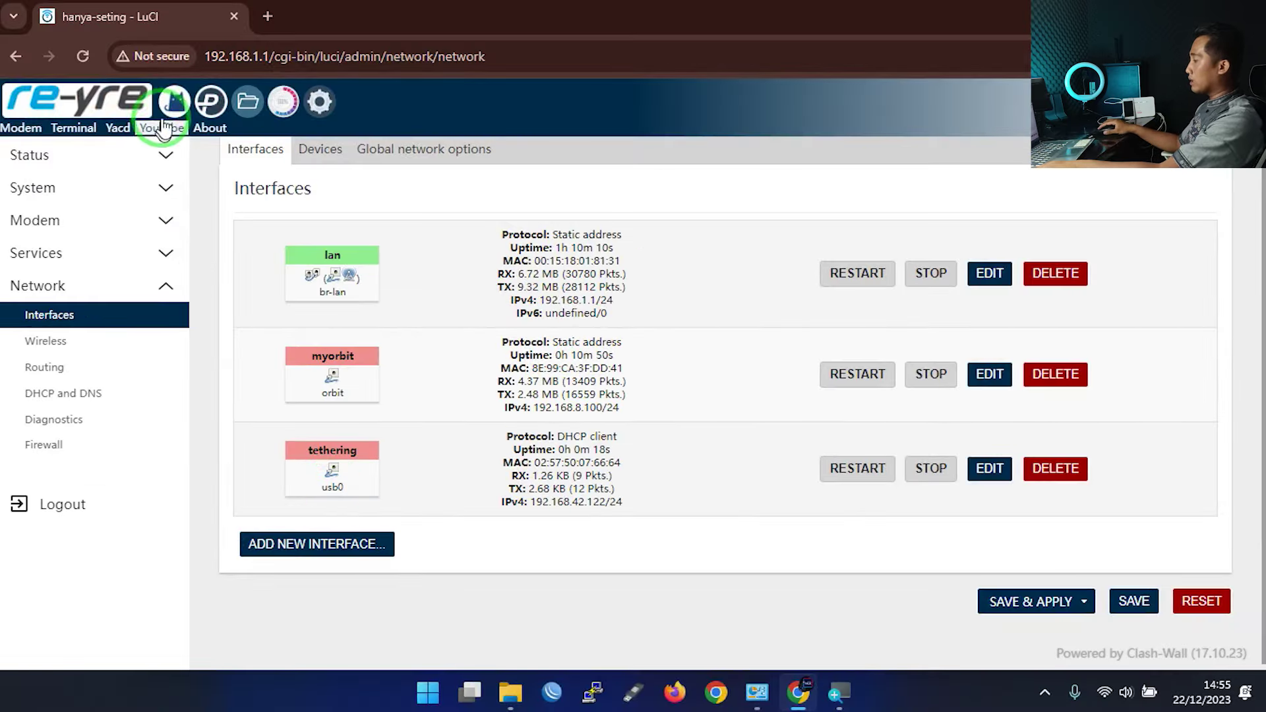
# Open proxy_provider/akun_premium.yaml from the OpenClash file manager in edit mode
pyautogui.click(173, 107)
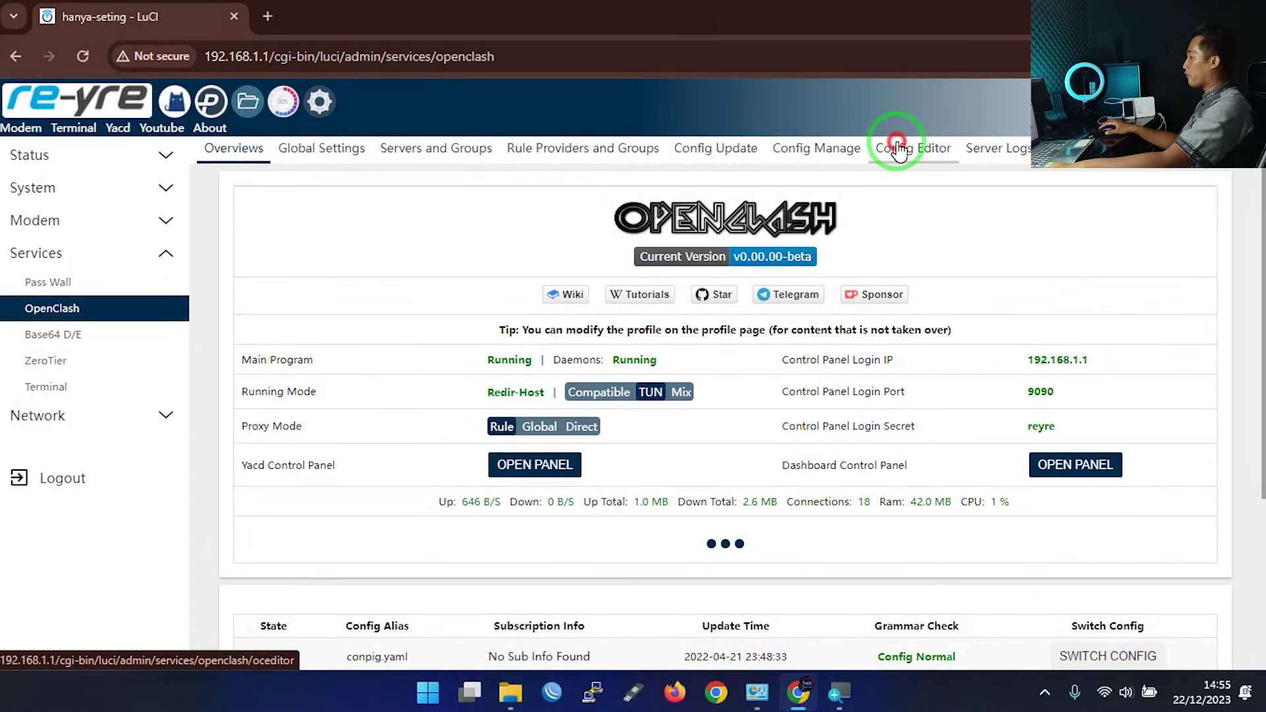
pyautogui.click(897, 148)
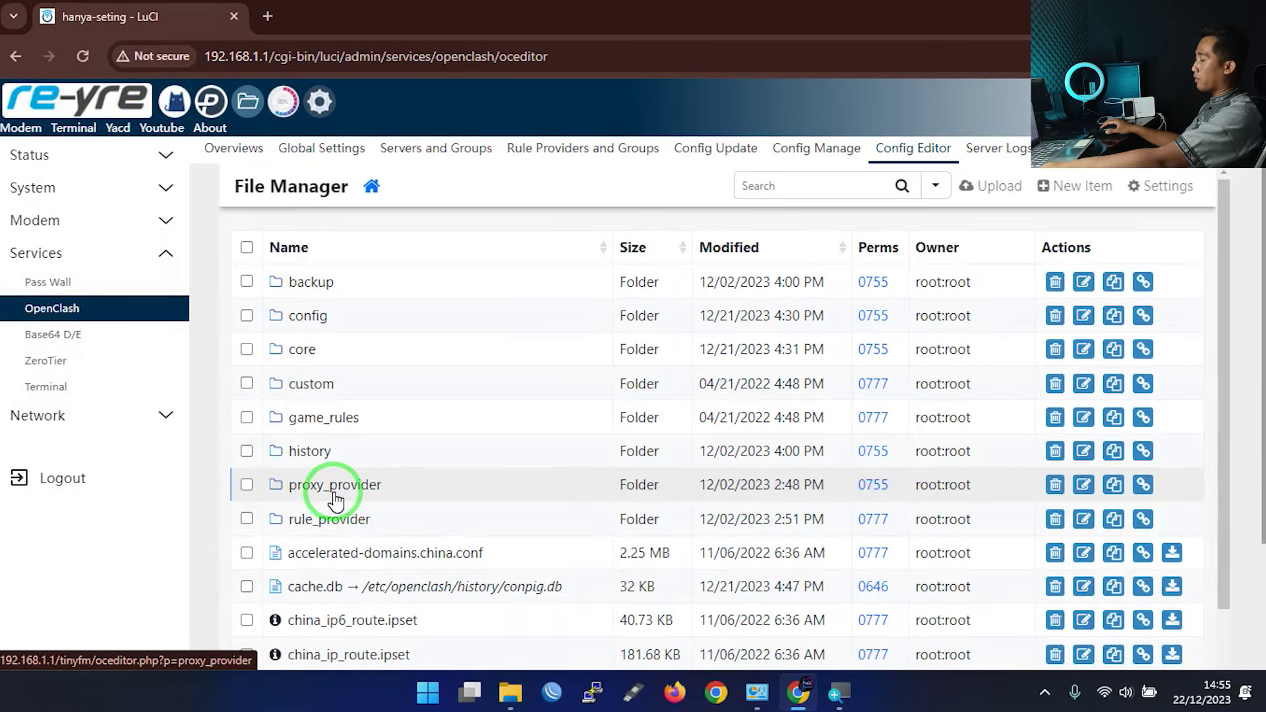
pyautogui.click(335, 495)
pyautogui.click(325, 317)
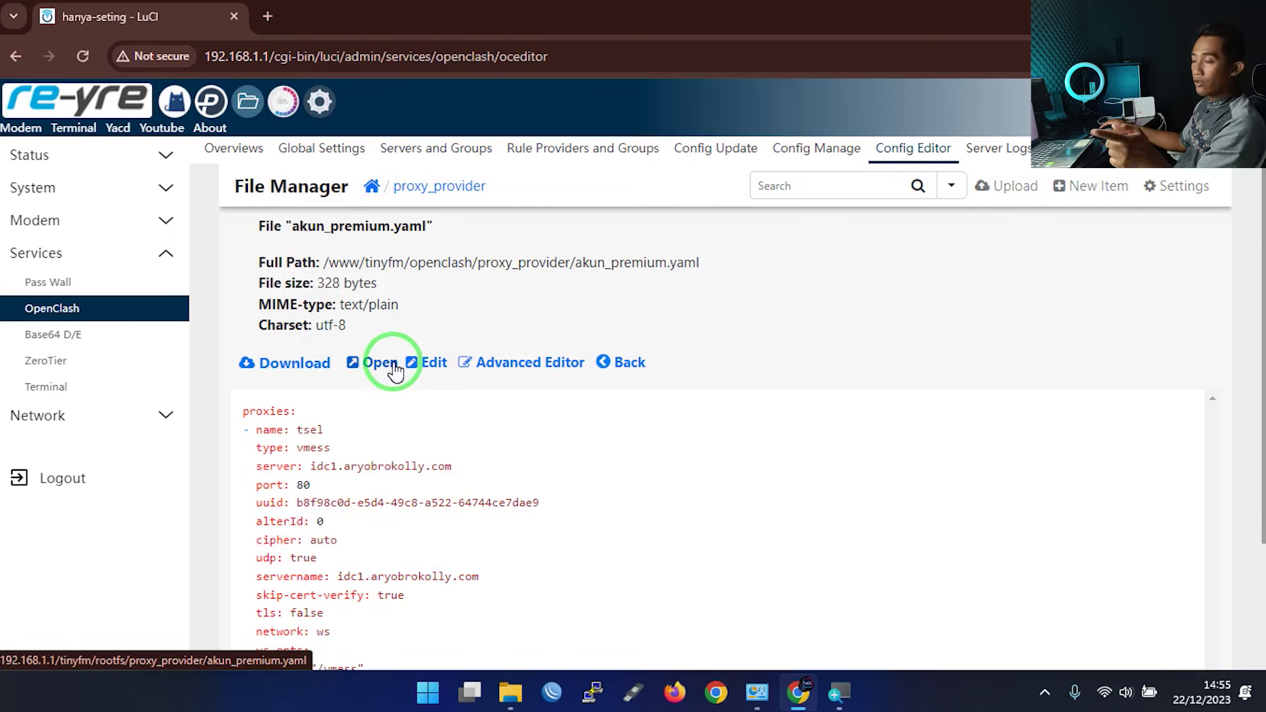
pyautogui.click(429, 363)
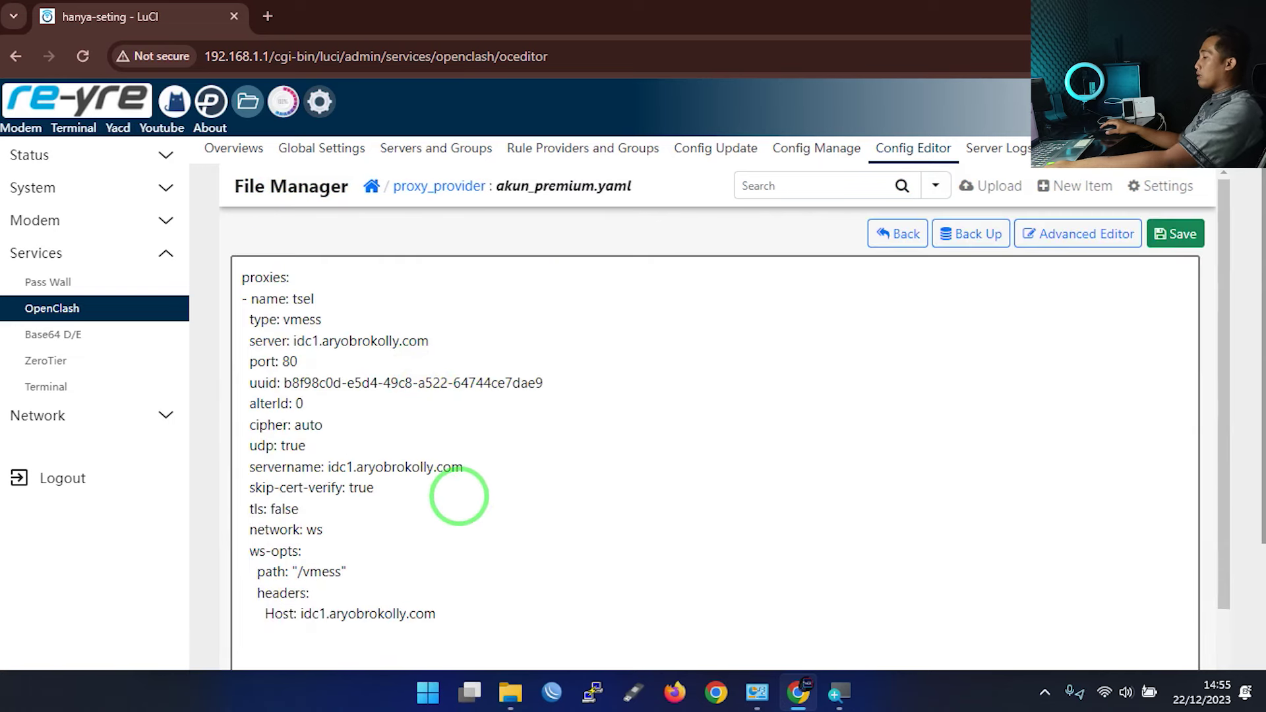
# Paste a duplicate of the vmess proxy block at the end and start renaming it to simerah
pyautogui.moveTo(501, 630); pyautogui.dragTo(144, 287)
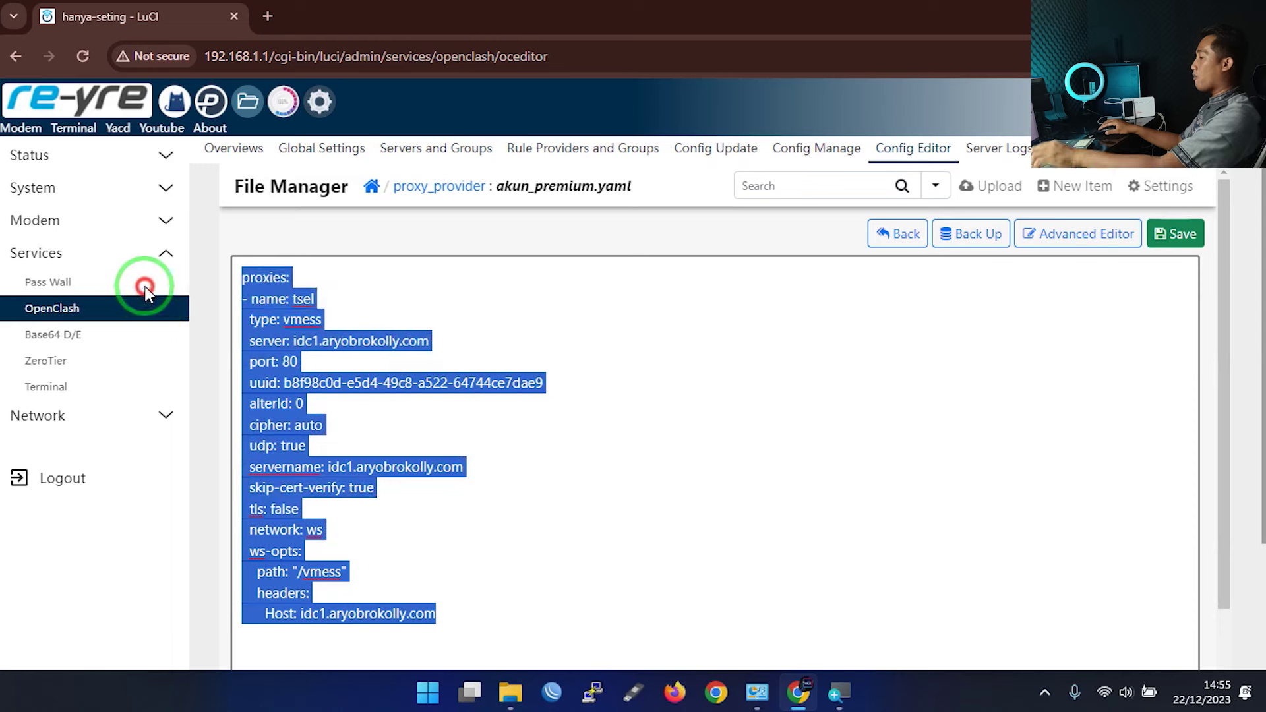
pyautogui.scroll(-3, 473, 472)
pyautogui.click(480, 431)
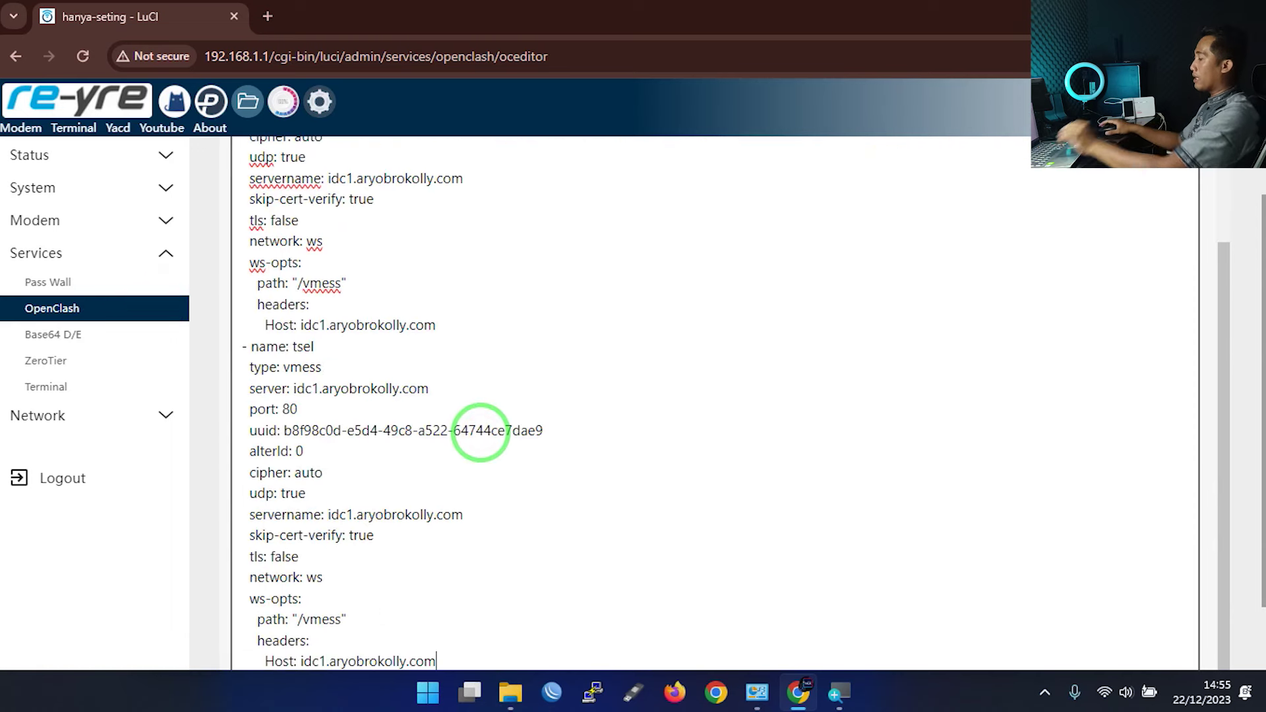
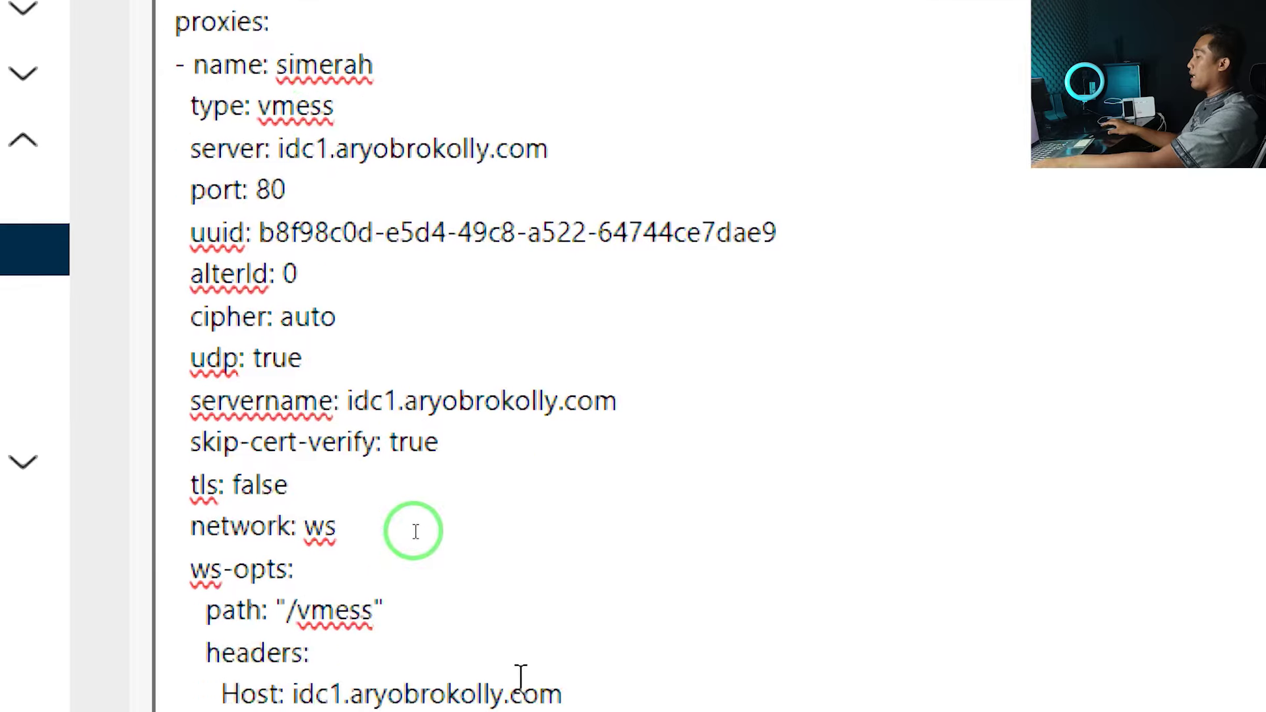
pyautogui.scroll(-3, 403, 689)
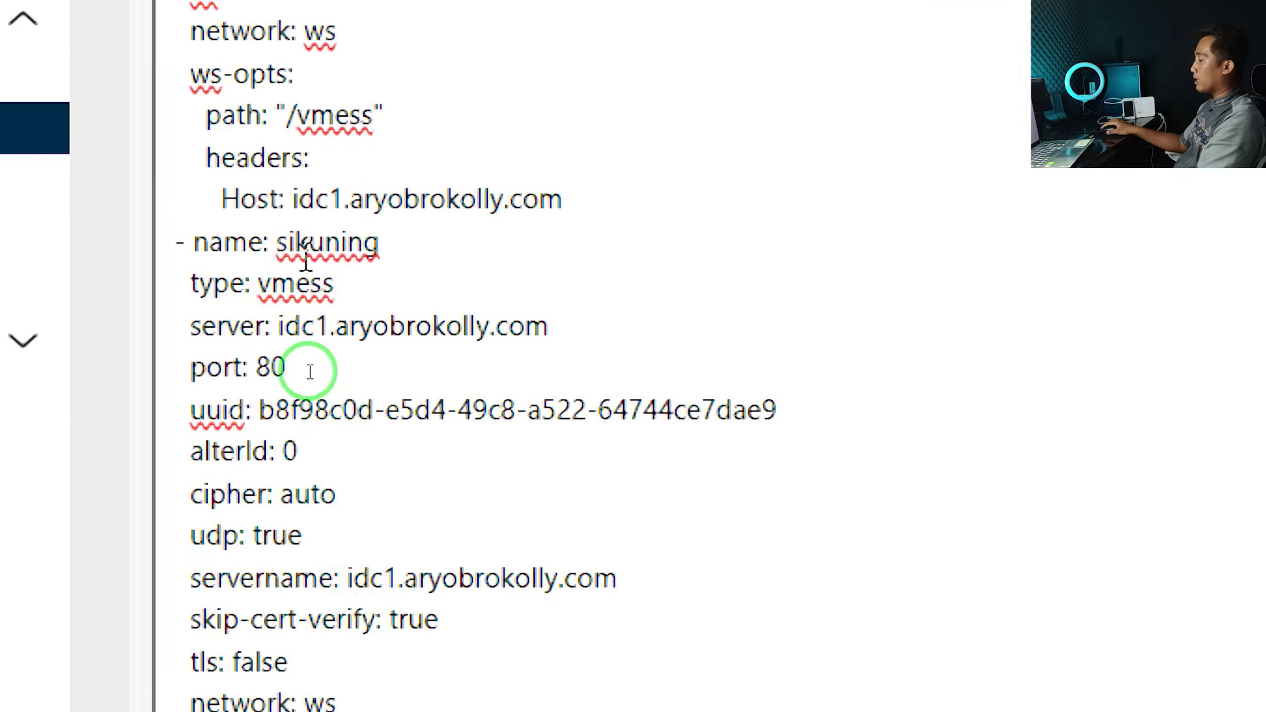
pyautogui.scroll(5, 347, 277)
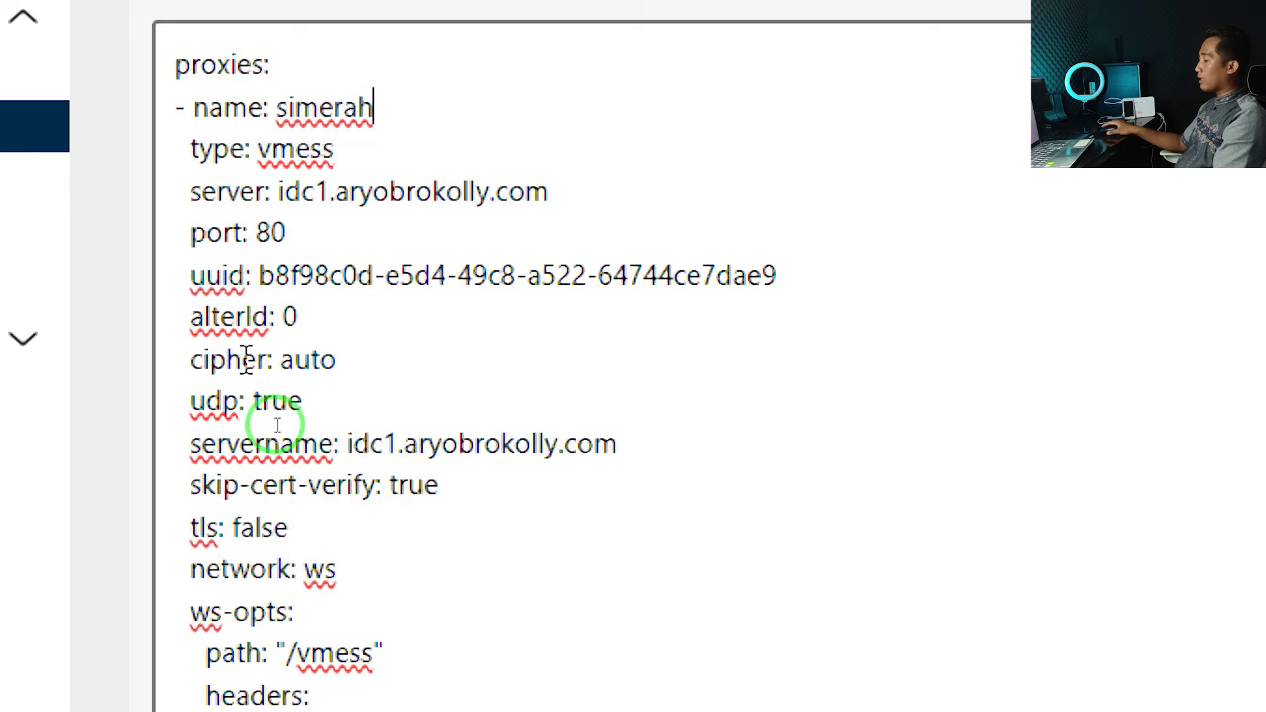
pyautogui.scroll(-6, 246, 359)
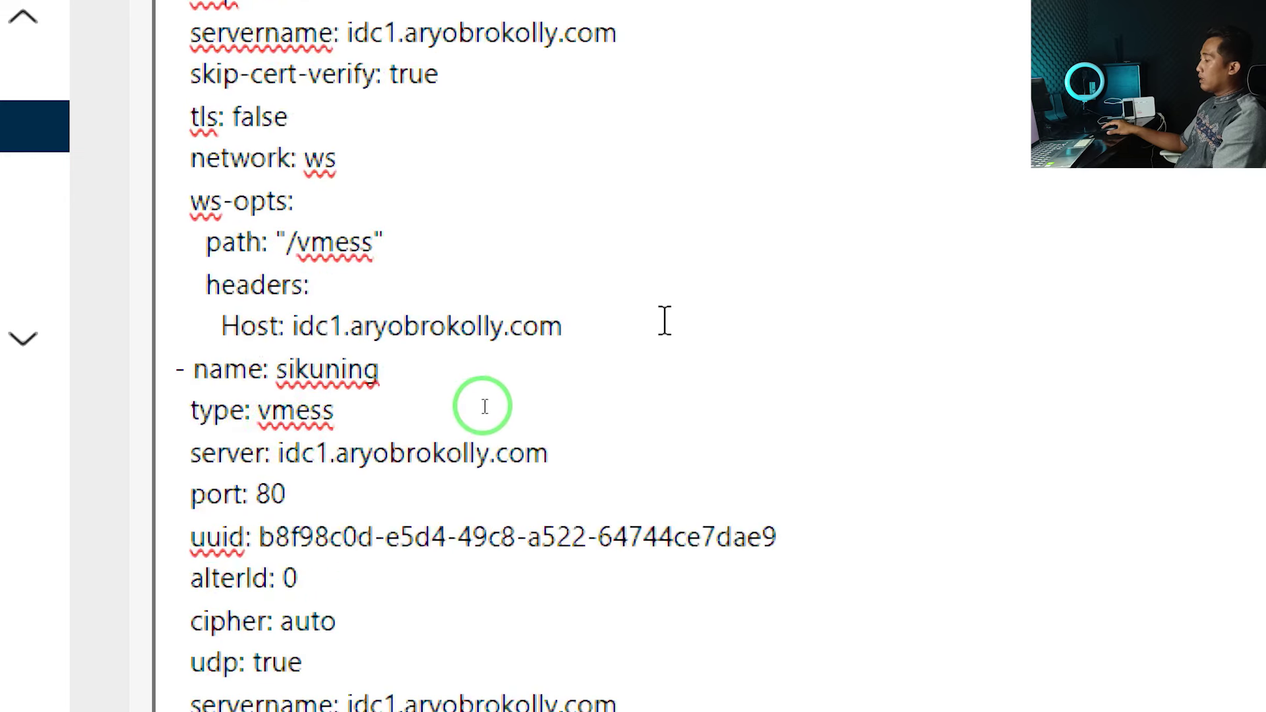
# Add a new line after the first entry's Host line and begin typing inTER
pyautogui.click(644, 326)
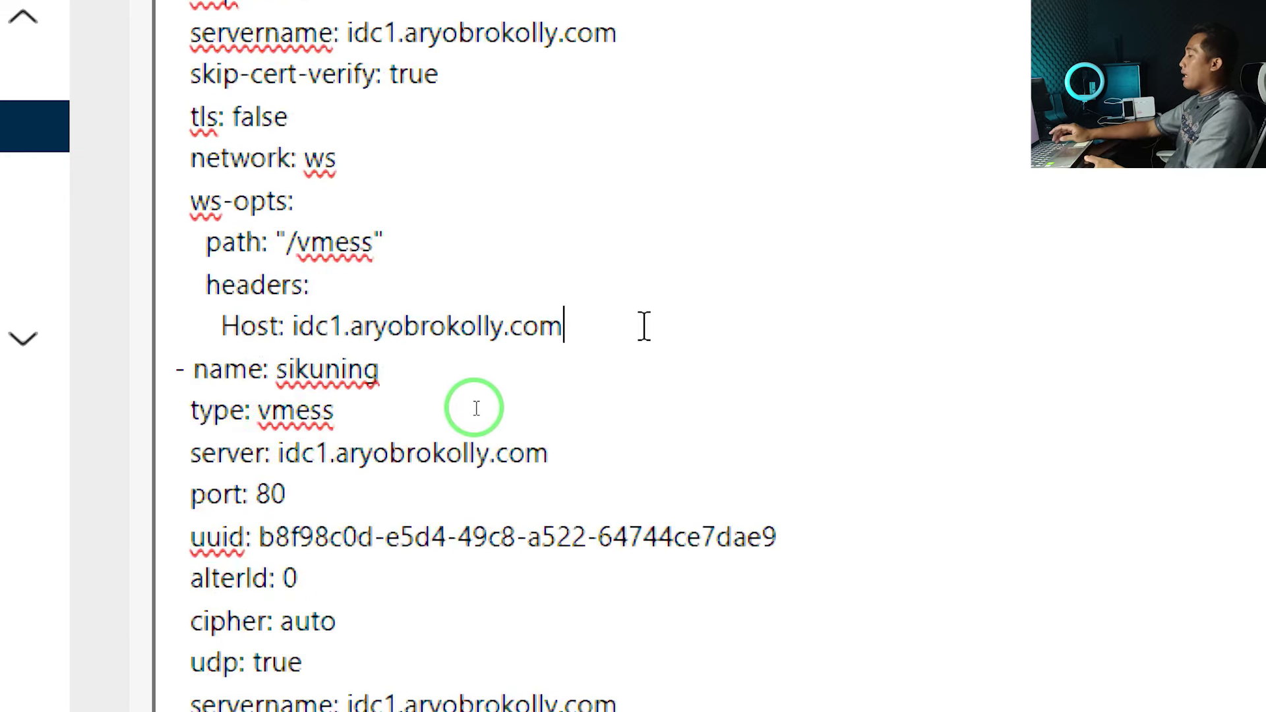
pyautogui.press('Return')
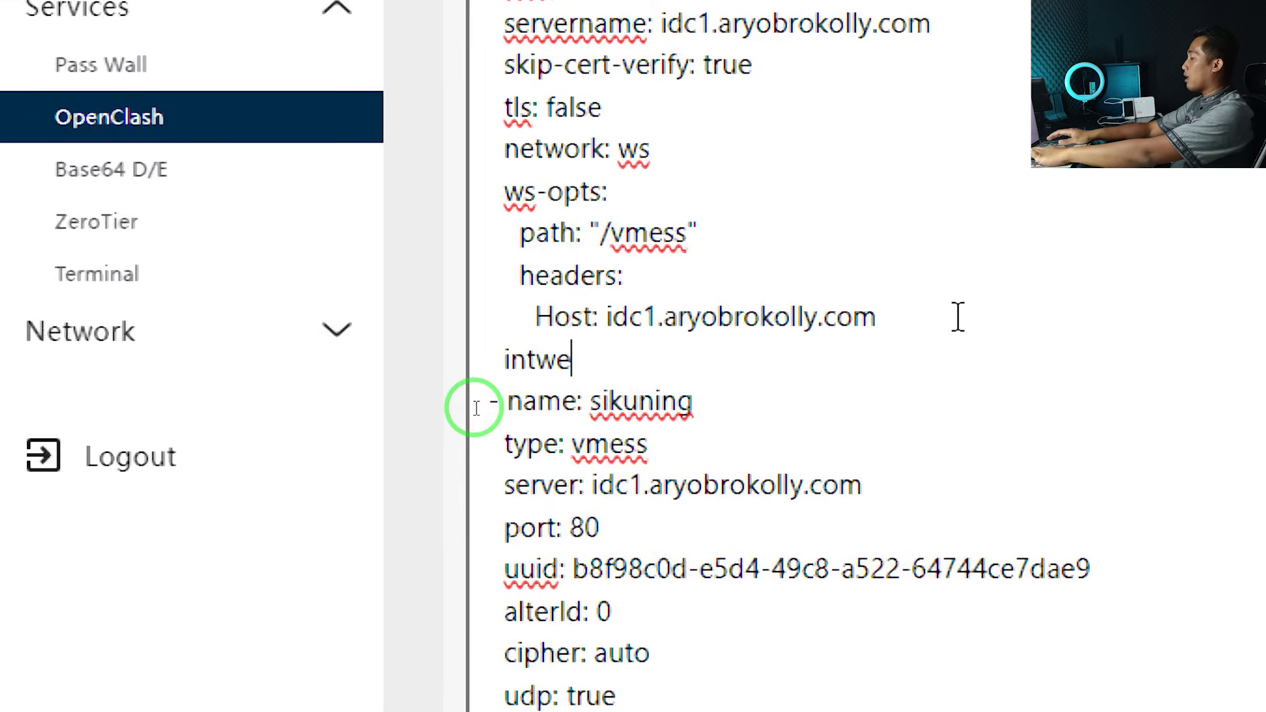
pyautogui.press('BackSpace')
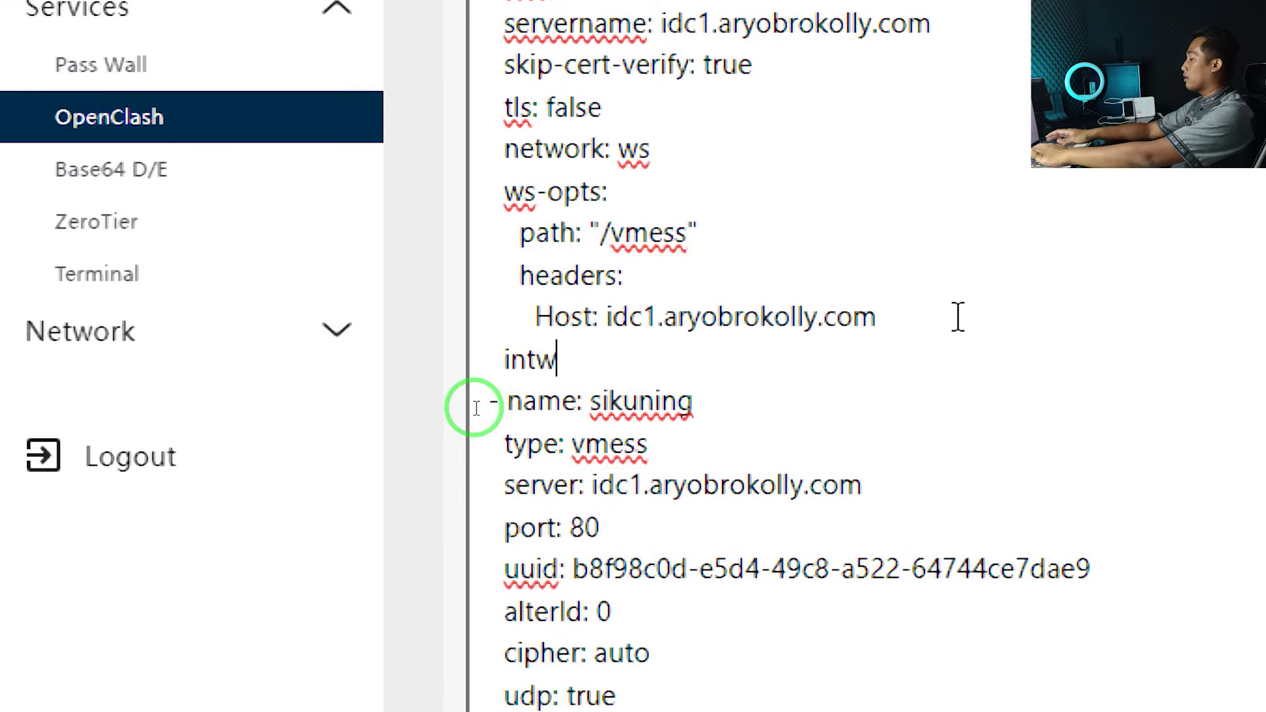
pyautogui.write('e')
pyautogui.press('BackSpace')
pyautogui.press('BackSpace')
pyautogui.press('BackSpace')
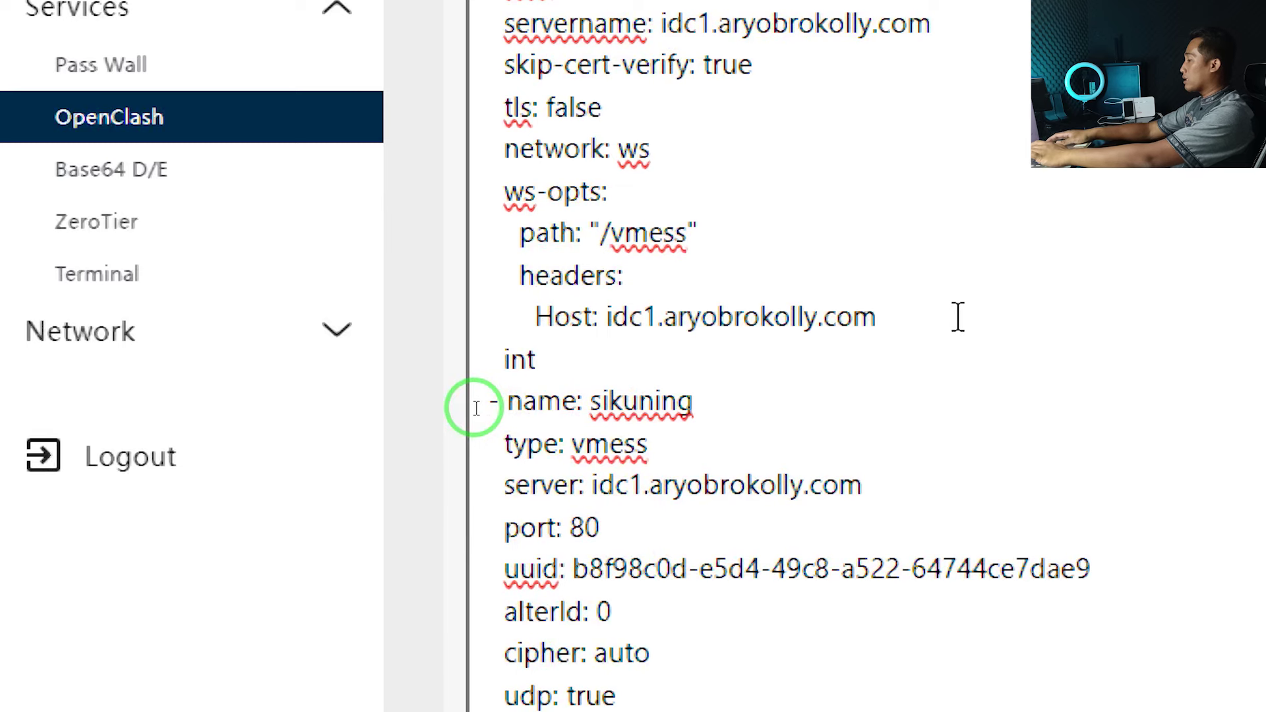
pyautogui.write('TER')
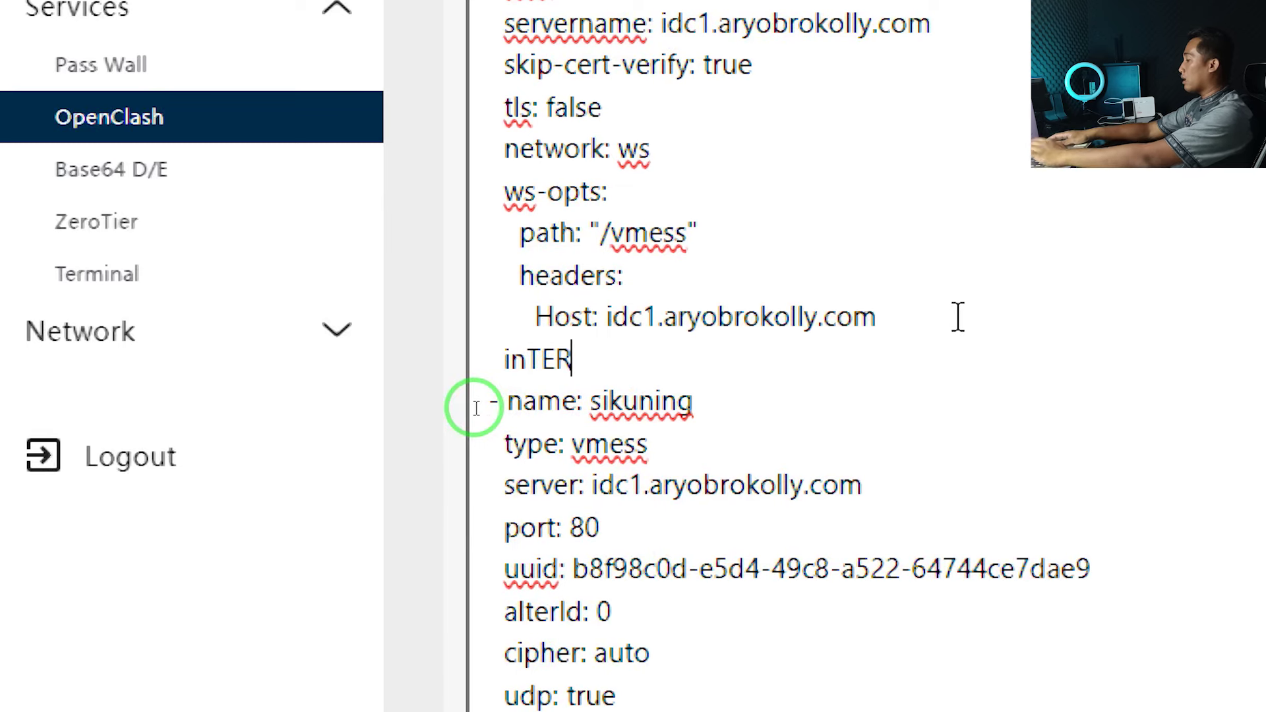